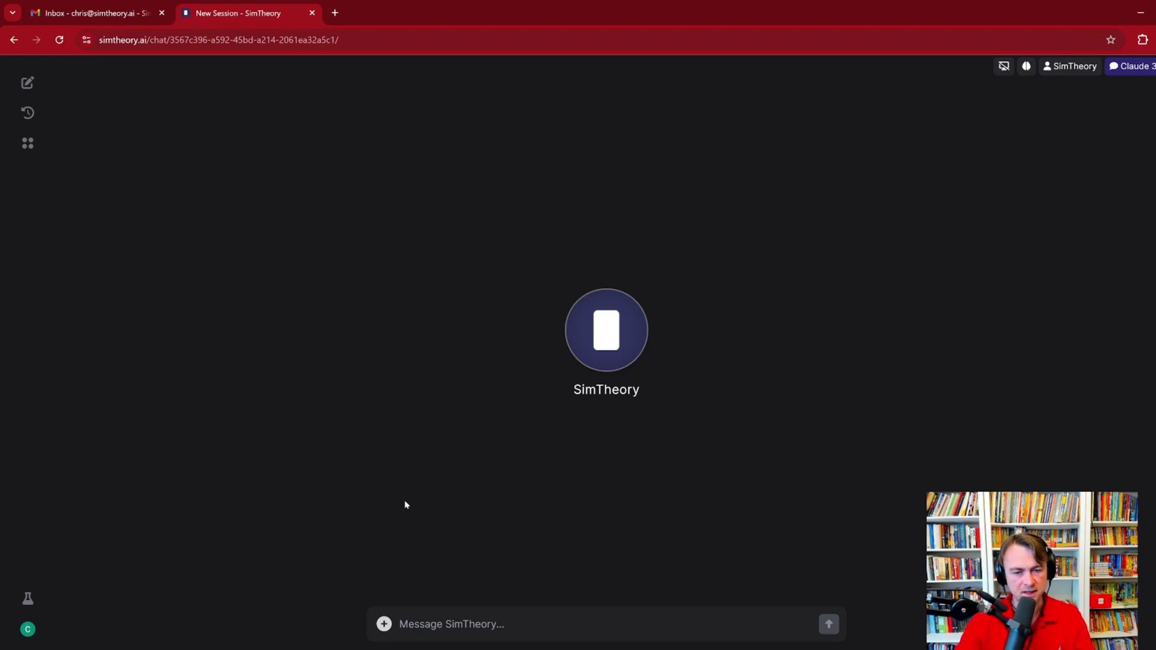
# Step: Select the Create Midjourney image skill for a new image prompt in the chat
pyautogui.click(384, 624)
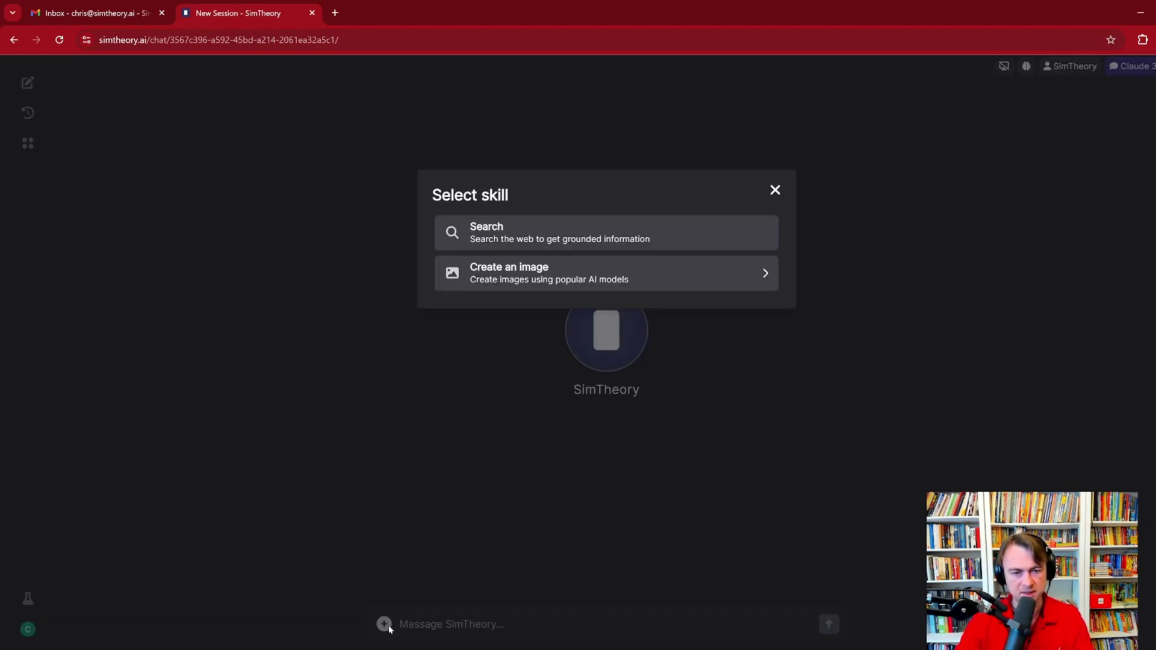
pyautogui.click(536, 279)
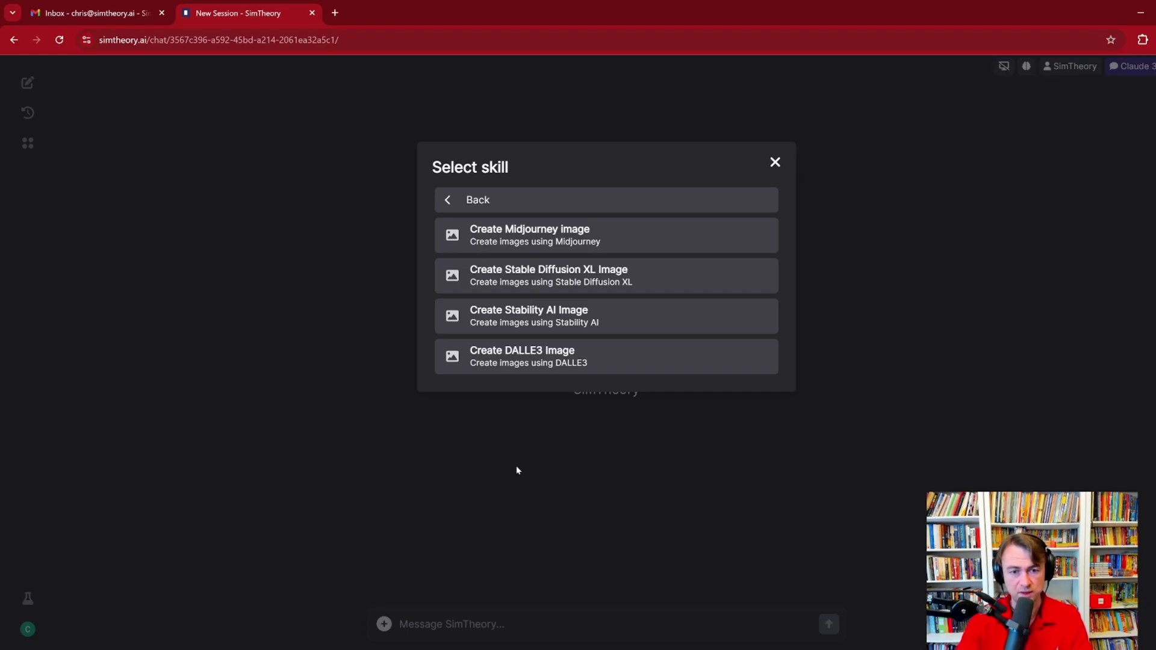
pyautogui.click(532, 241)
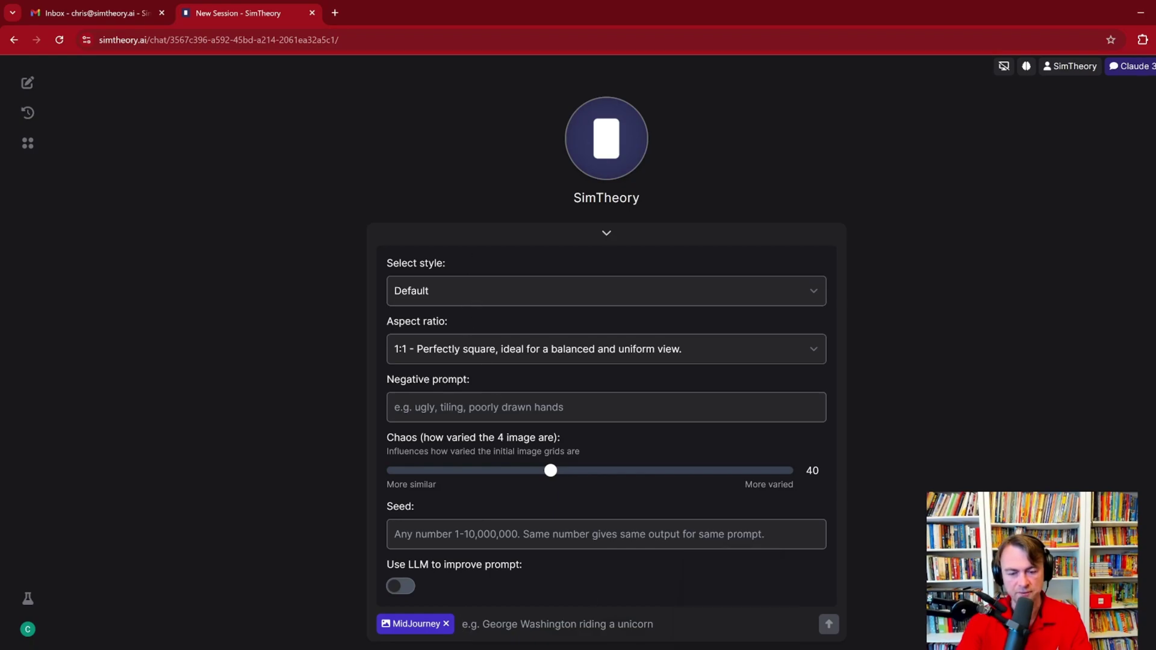
# Step: Copy "A label for a yogurt bottle showing an alpine cow with a bell on" from Notepad and submit it as the Midjourney prompt
pyautogui.click(742, 573)
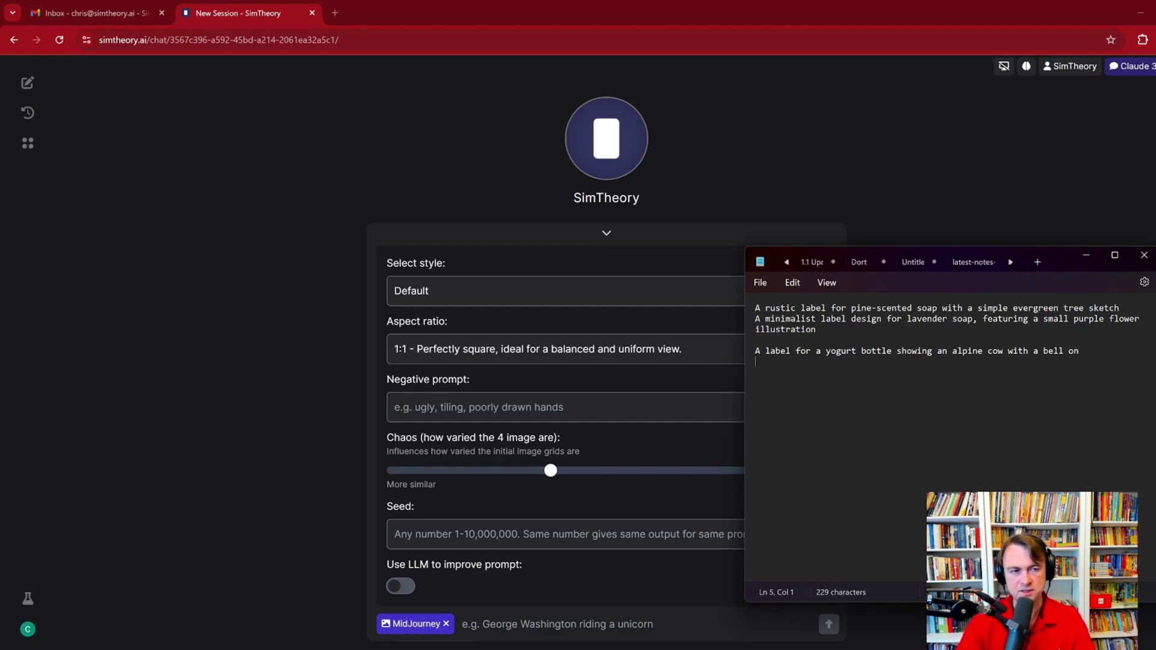
pyautogui.tripleClick(752, 311)
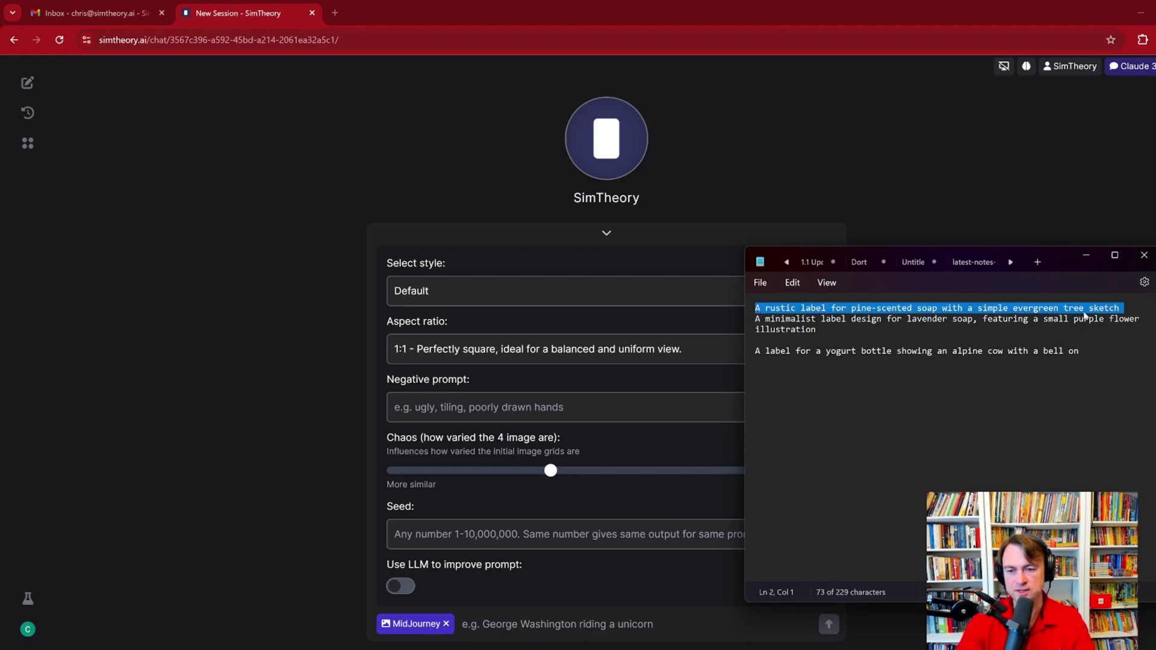
pyautogui.moveTo(818, 329); pyautogui.dragTo(727, 321)
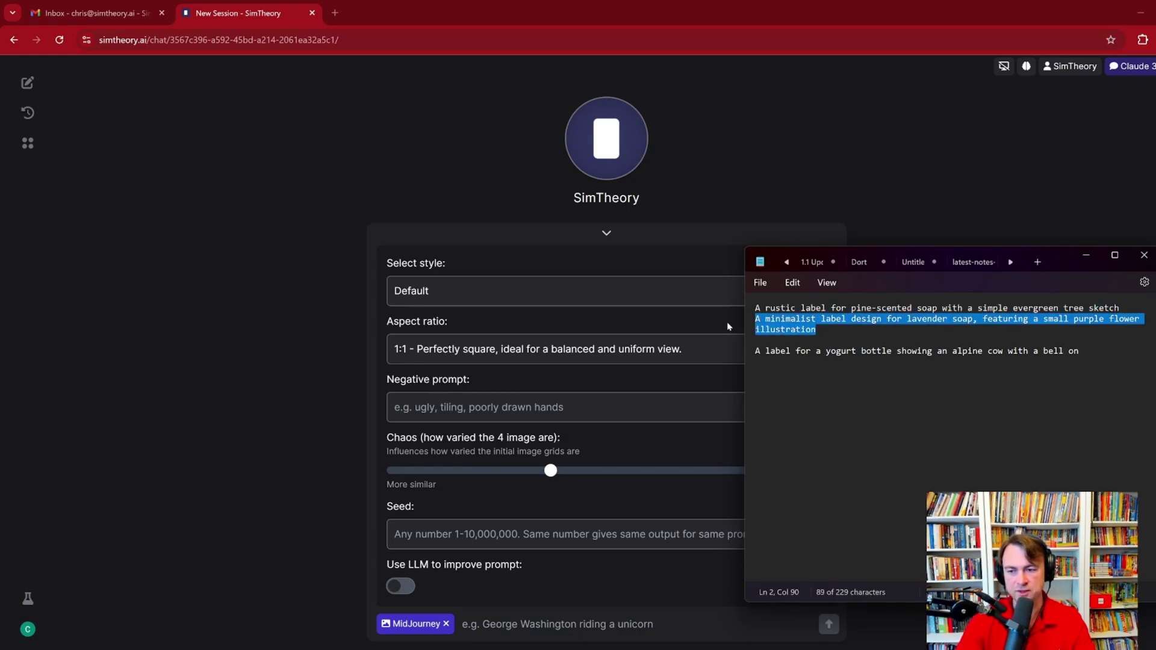
pyautogui.click(756, 340)
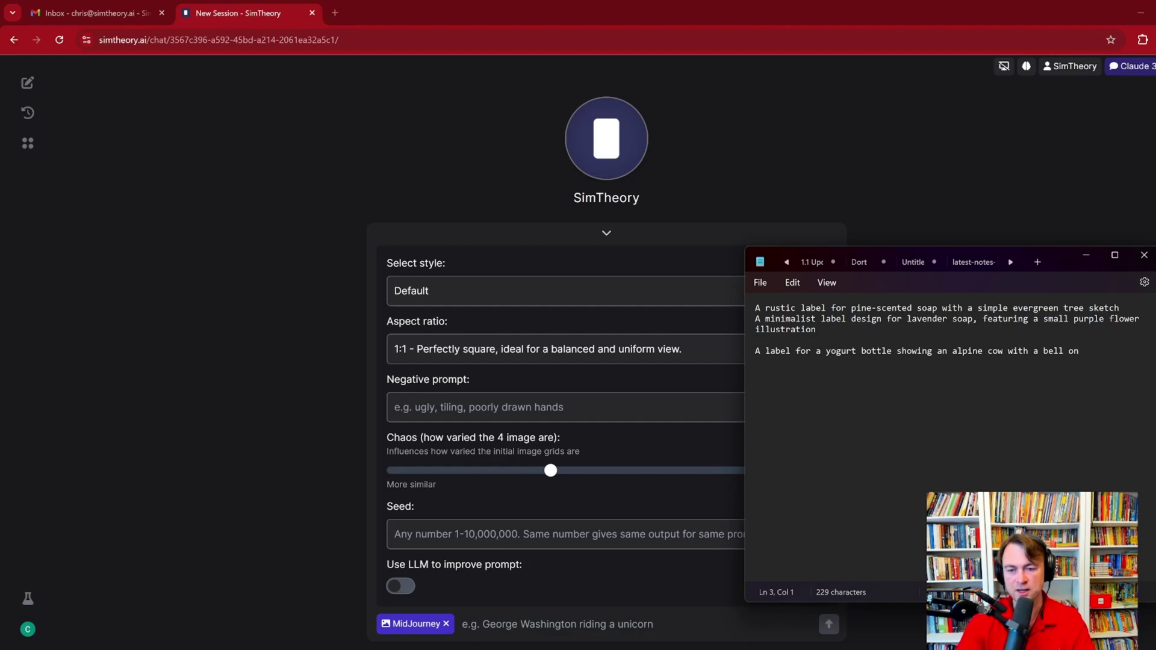
pyautogui.moveTo(755, 351); pyautogui.dragTo(1079, 358)
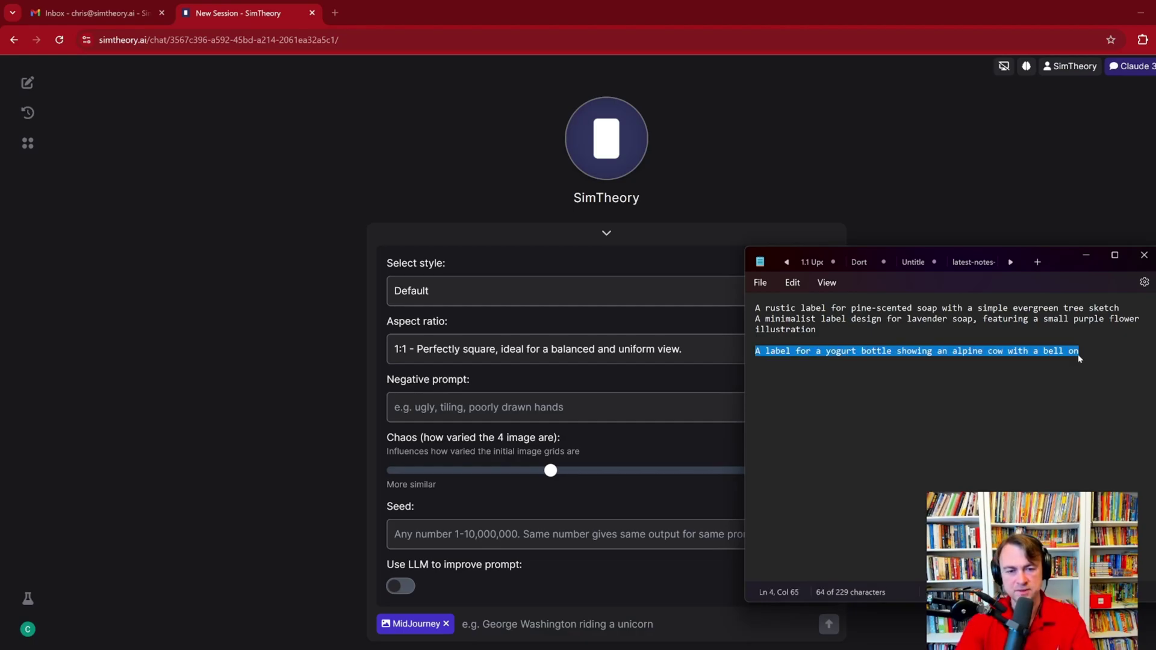
pyautogui.click(481, 625)
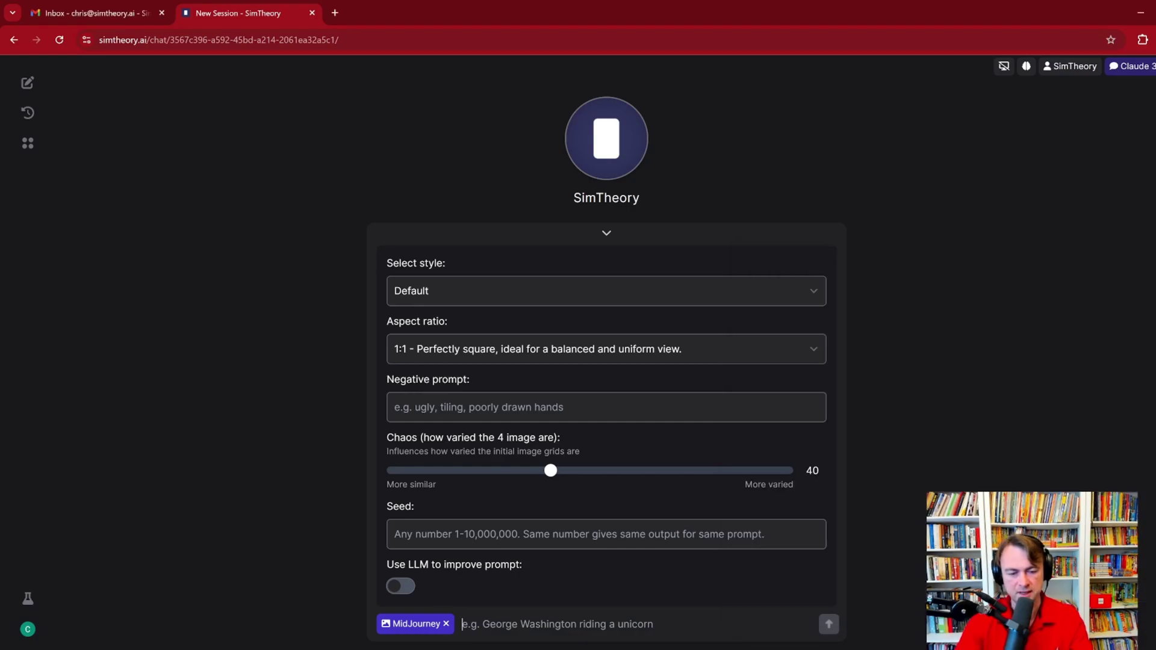
pyautogui.write('A label for a yogurt bottle showing an alpine cow with a bell on')
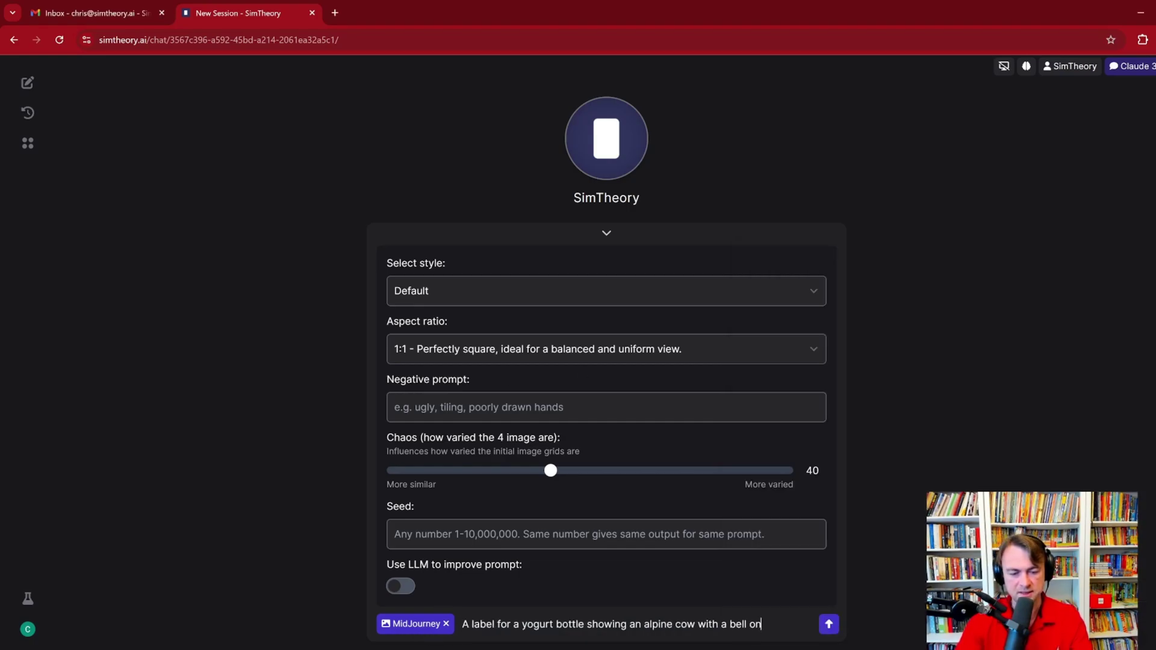
pyautogui.click(828, 626)
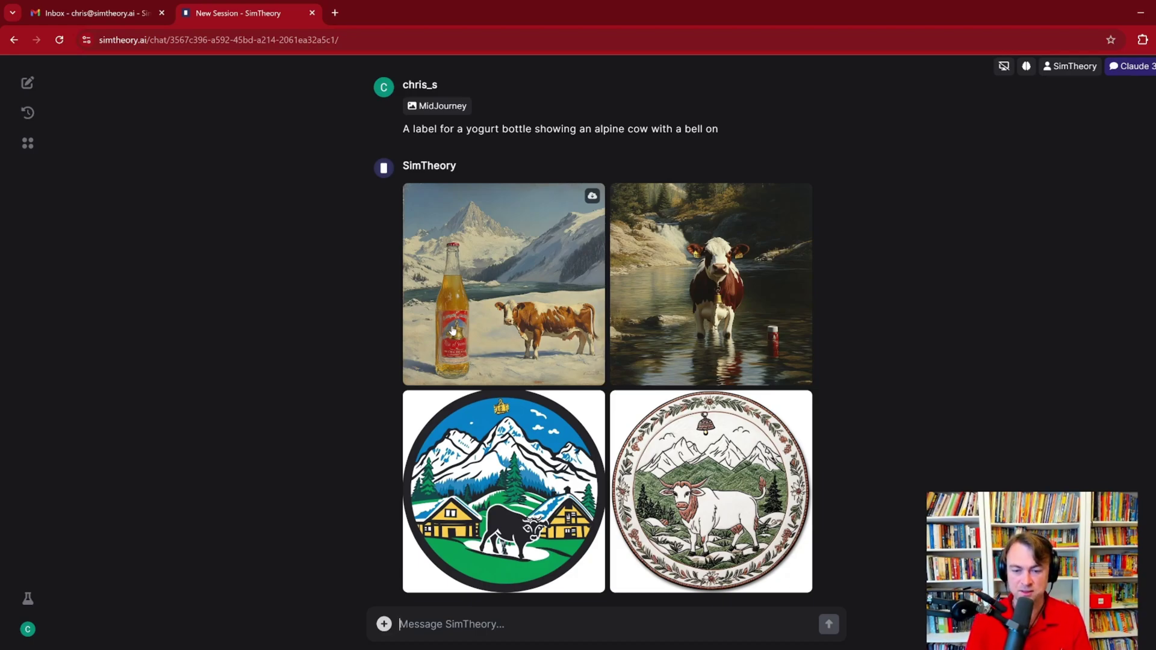
# Step: Examine each of the four generated yogurt label images enlarged, and close the image viewer
pyautogui.click(475, 281)
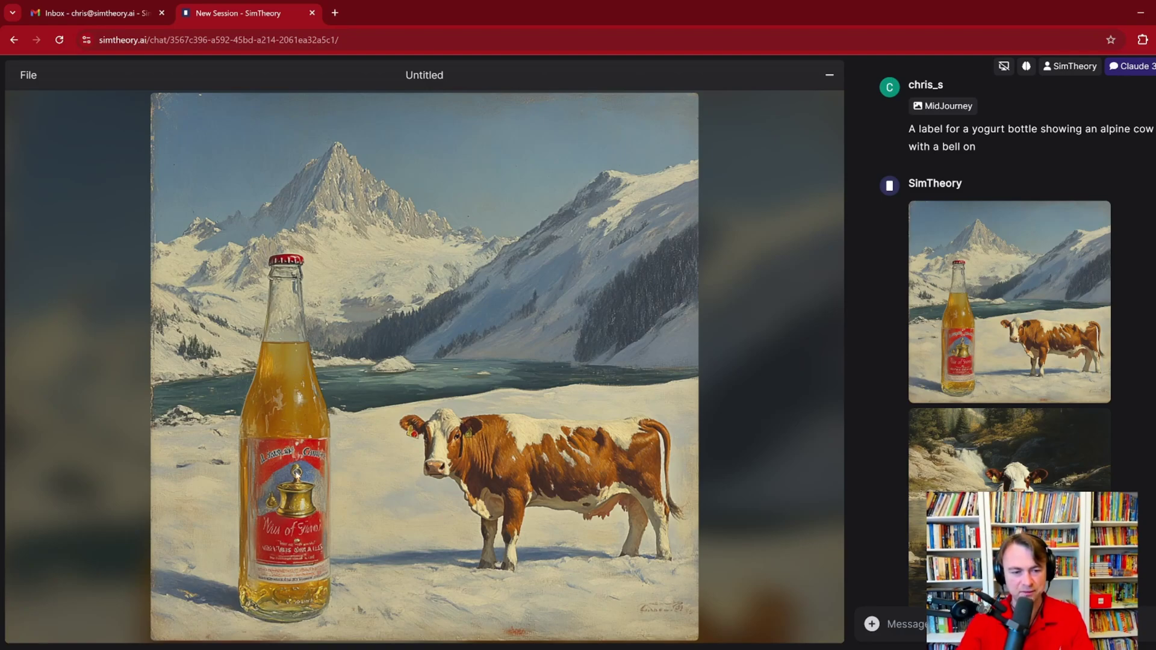
pyautogui.click(916, 538)
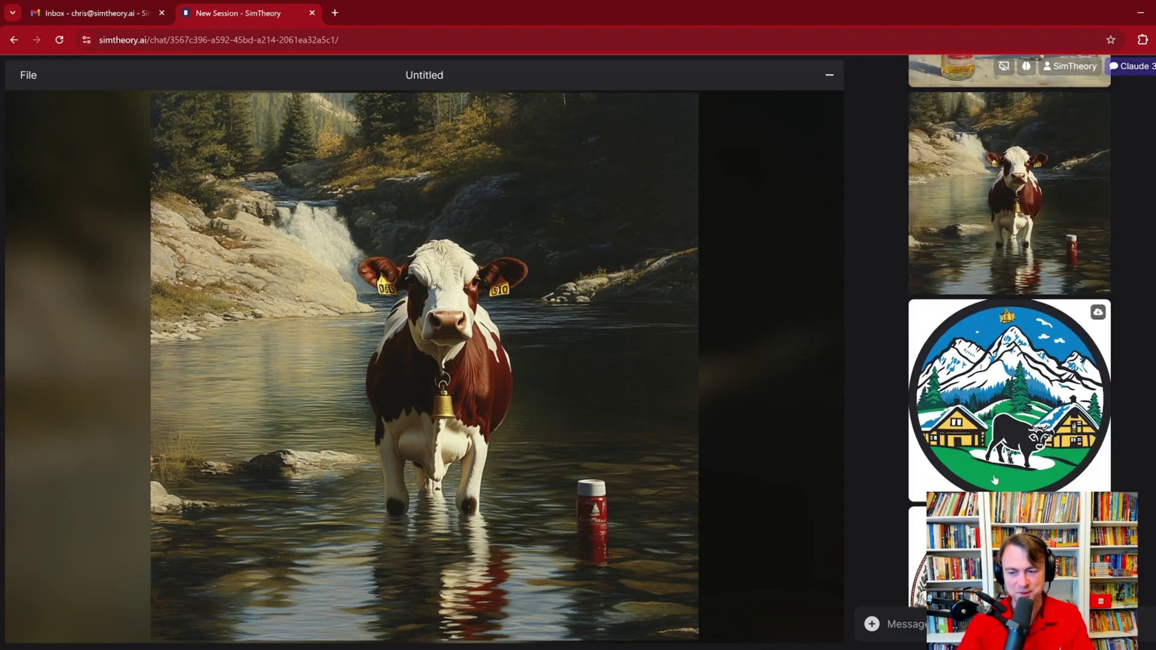
pyautogui.click(992, 462)
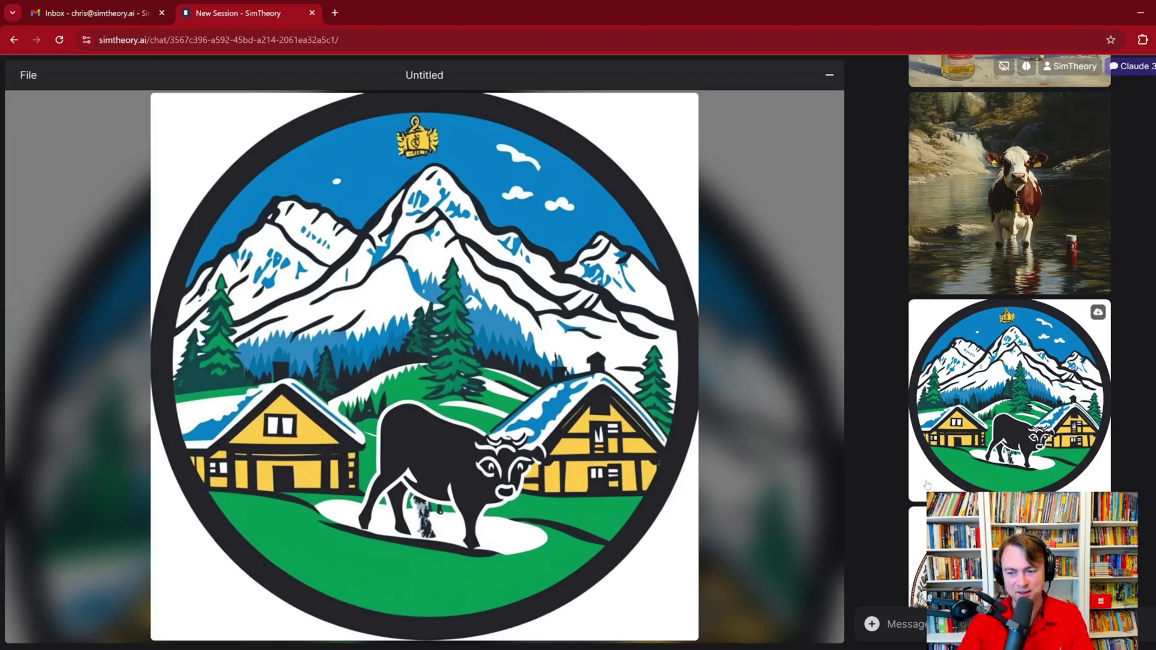
pyautogui.scroll(-2, 964, 459)
pyautogui.click(964, 459)
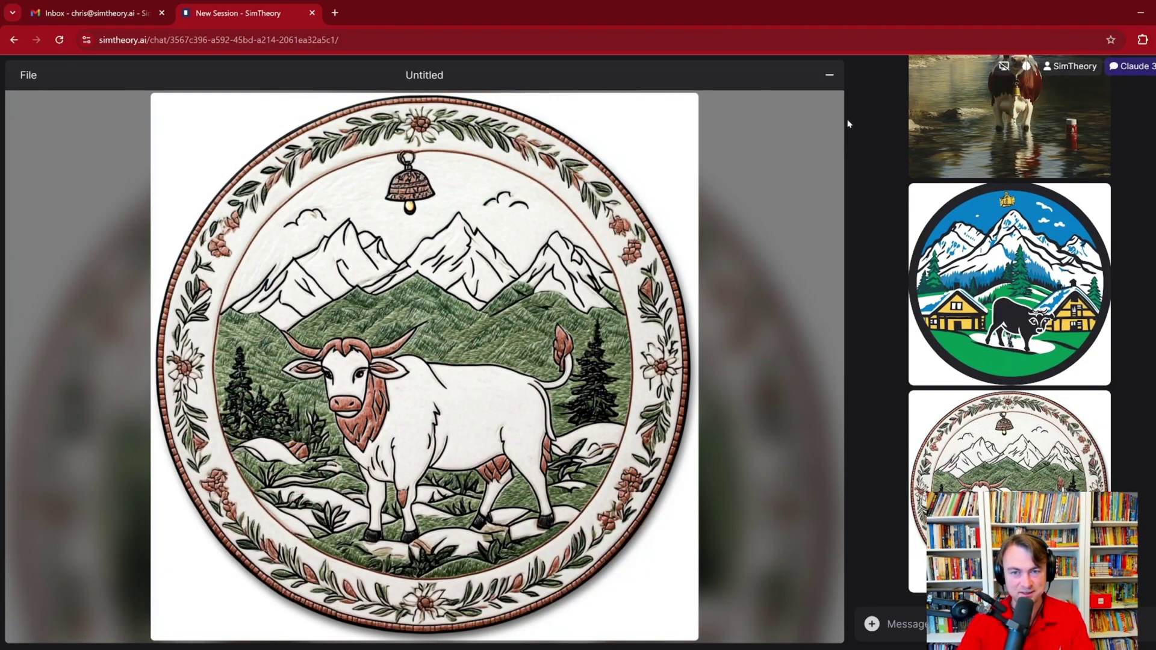
pyautogui.click(830, 76)
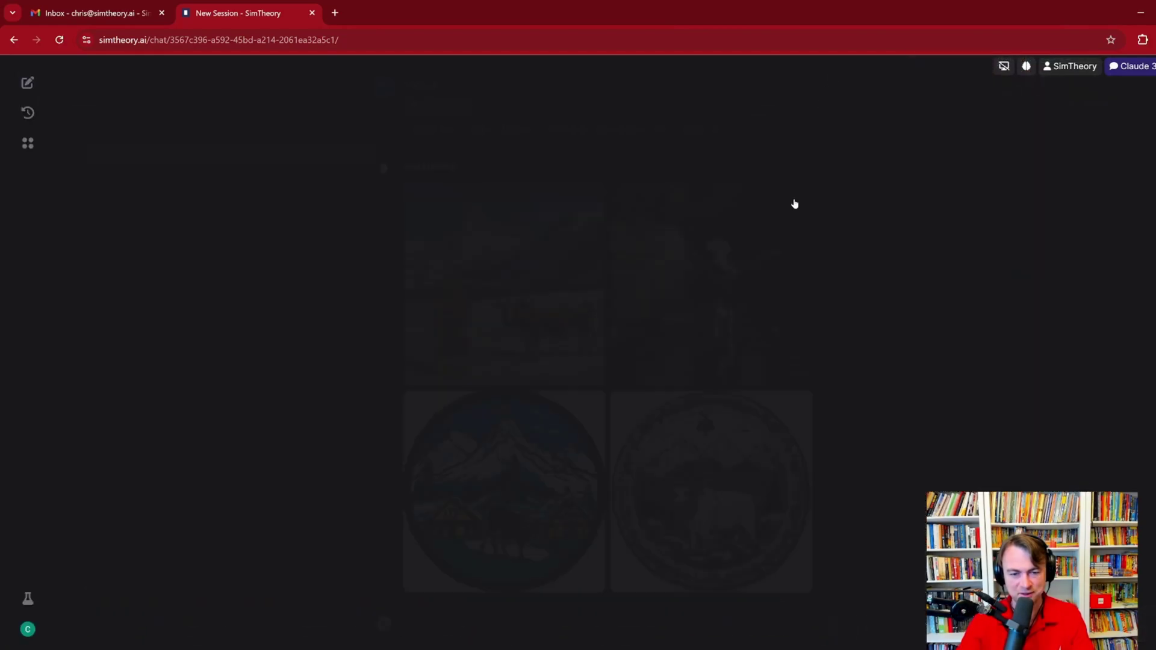
# Step: Copy "A rustic label for pine-scented soap with a simple evergreen tree sketch" from Notepad and submit it as a Midjourney prompt
pyautogui.hotkey('alt', 'Tab')
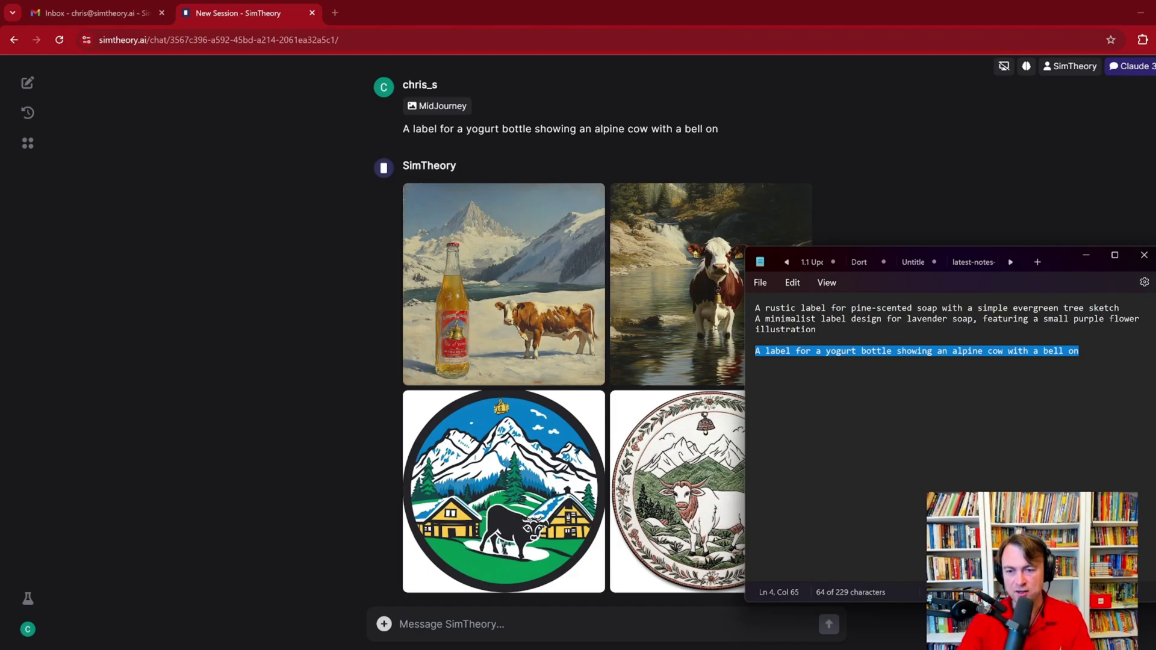
pyautogui.moveTo(756, 308); pyautogui.dragTo(1121, 310)
pyautogui.hotkey('ctrl', 'c')
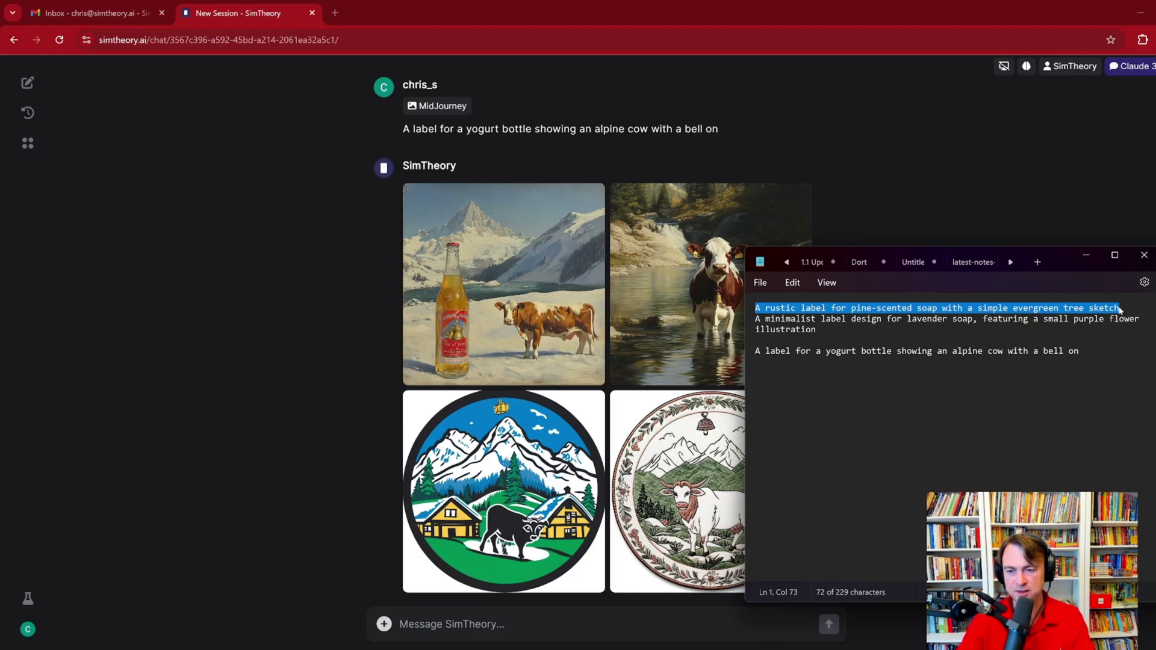
pyautogui.click(399, 623)
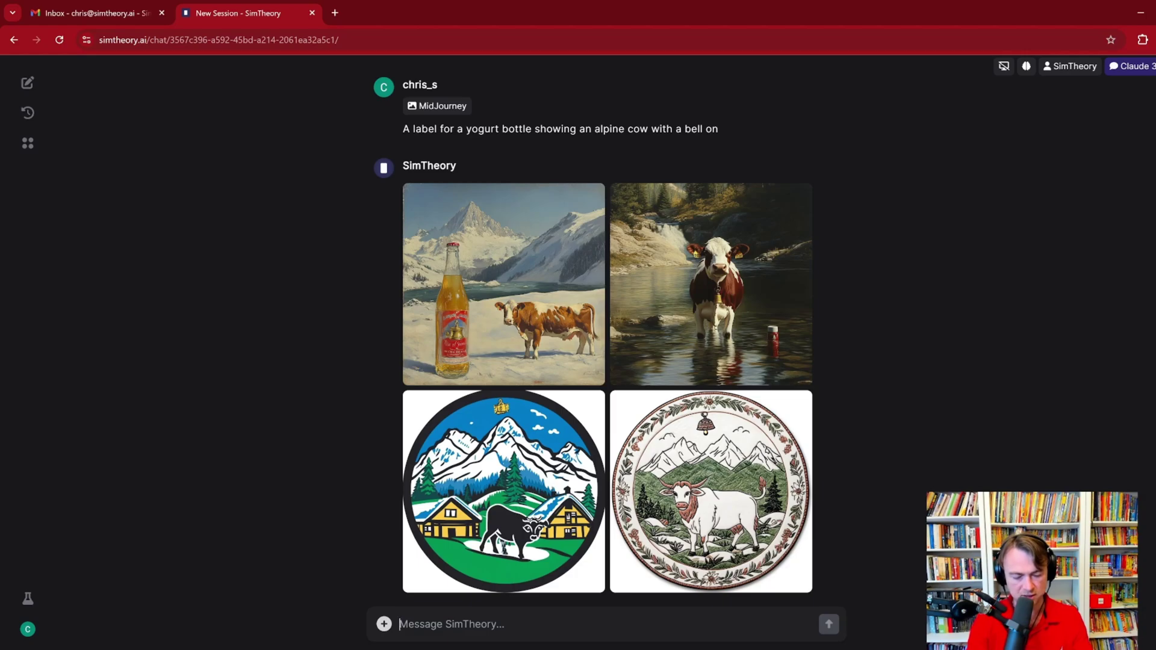
pyautogui.write('/')
pyautogui.press('Return')
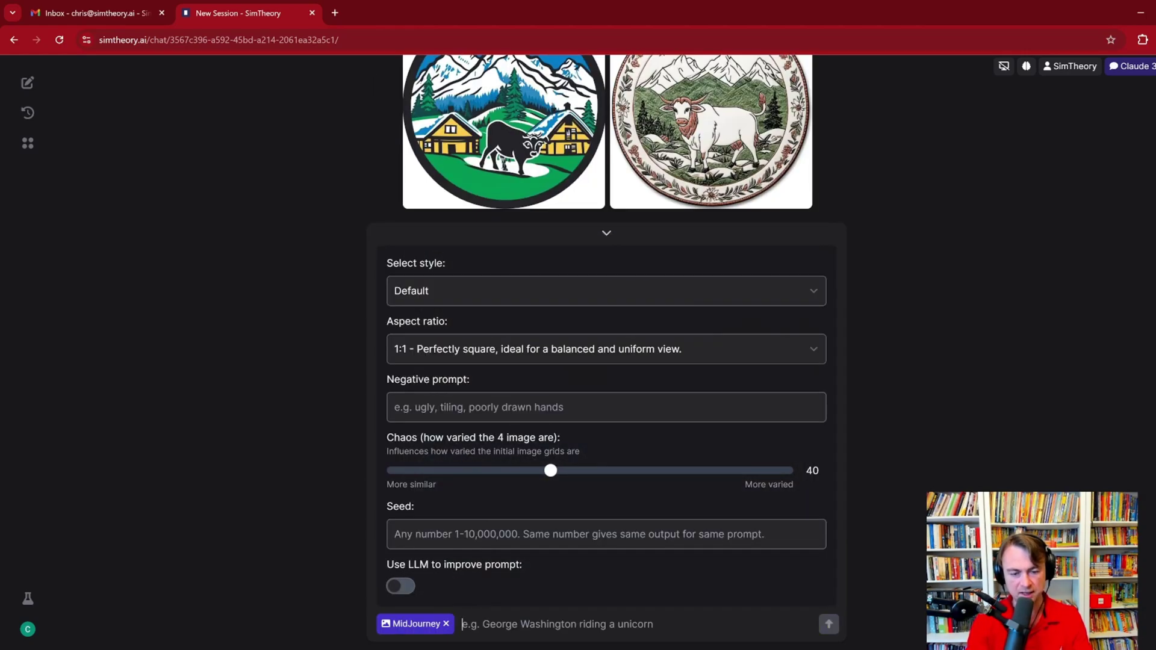
pyautogui.hotkey('ctrl', 'v')
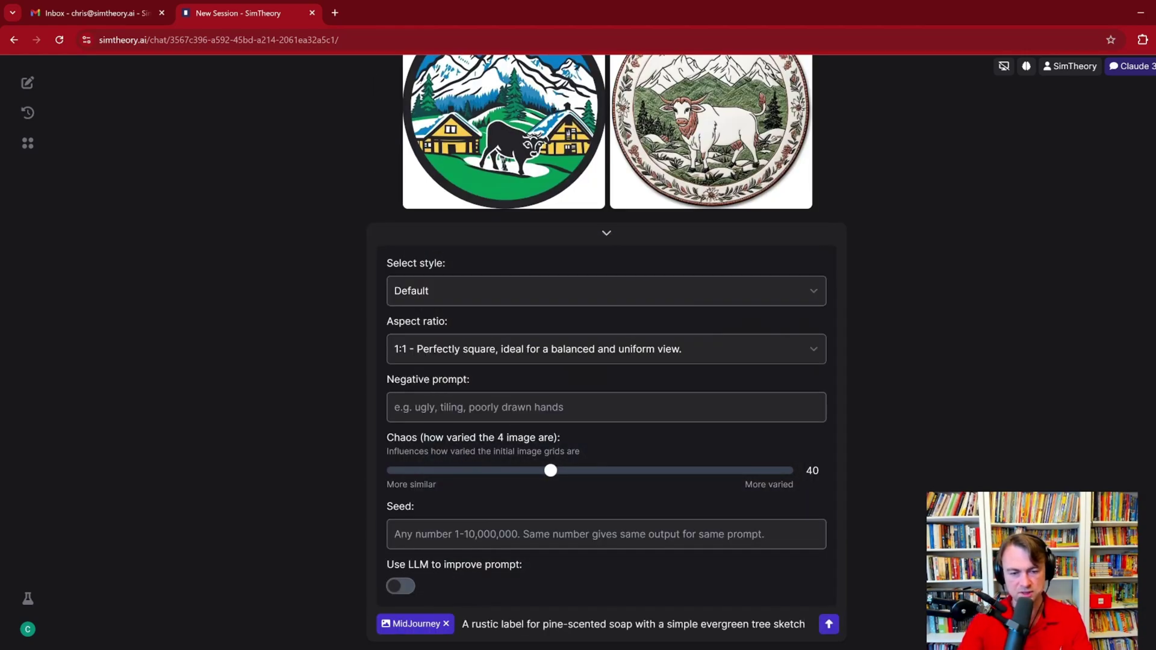
pyautogui.press('Return')
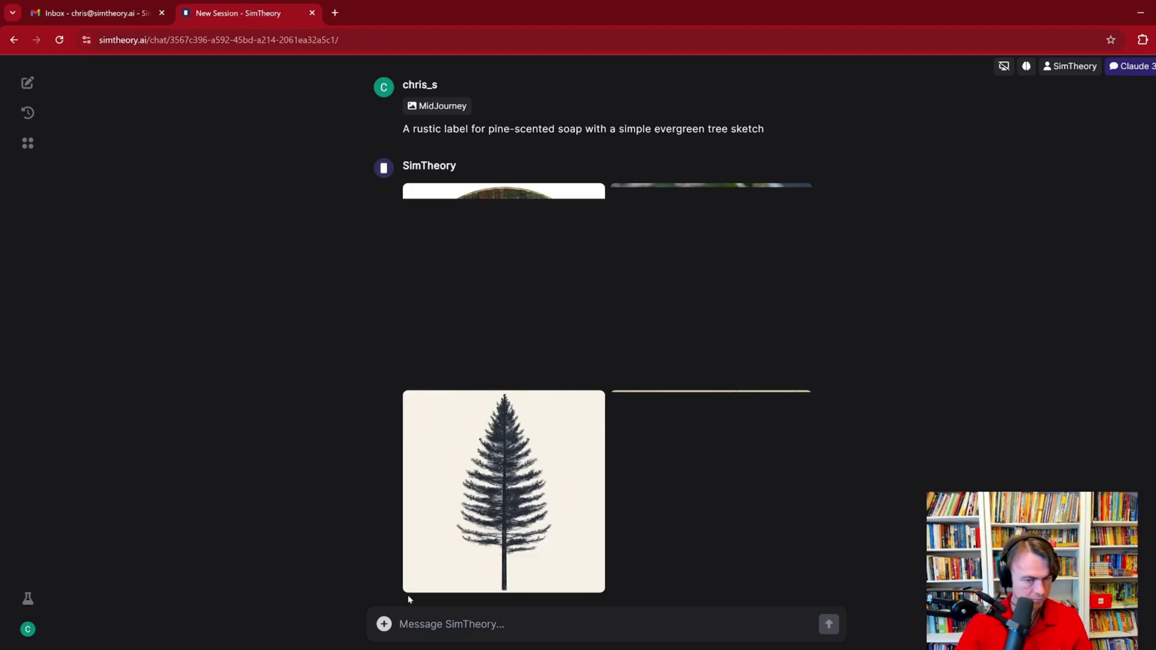
# Step: Examine each of the four generated pine soap label images enlarged, and close the image viewer
pyautogui.scroll(2, 458, 378)
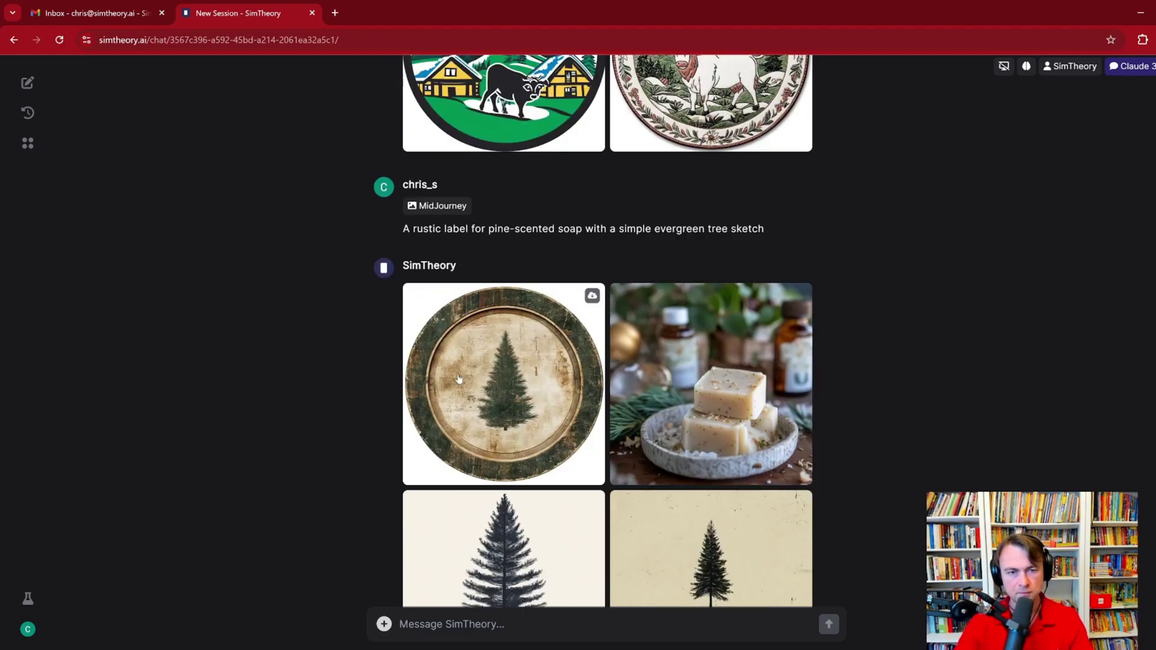
pyautogui.scroll(-2, 459, 378)
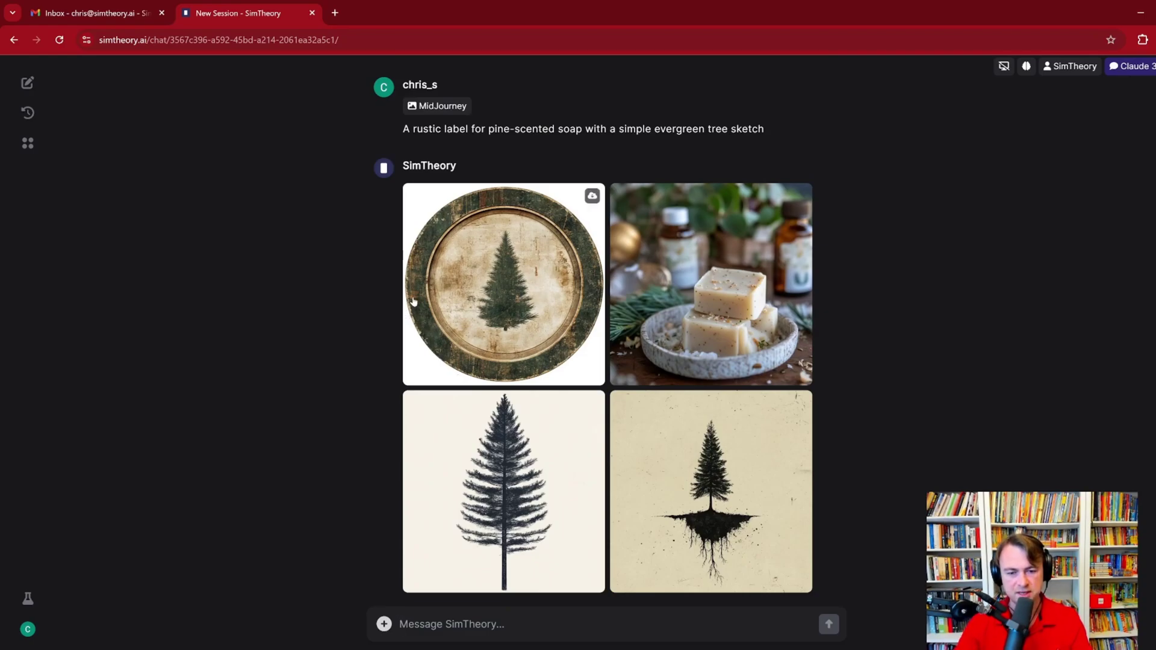
pyautogui.click(519, 297)
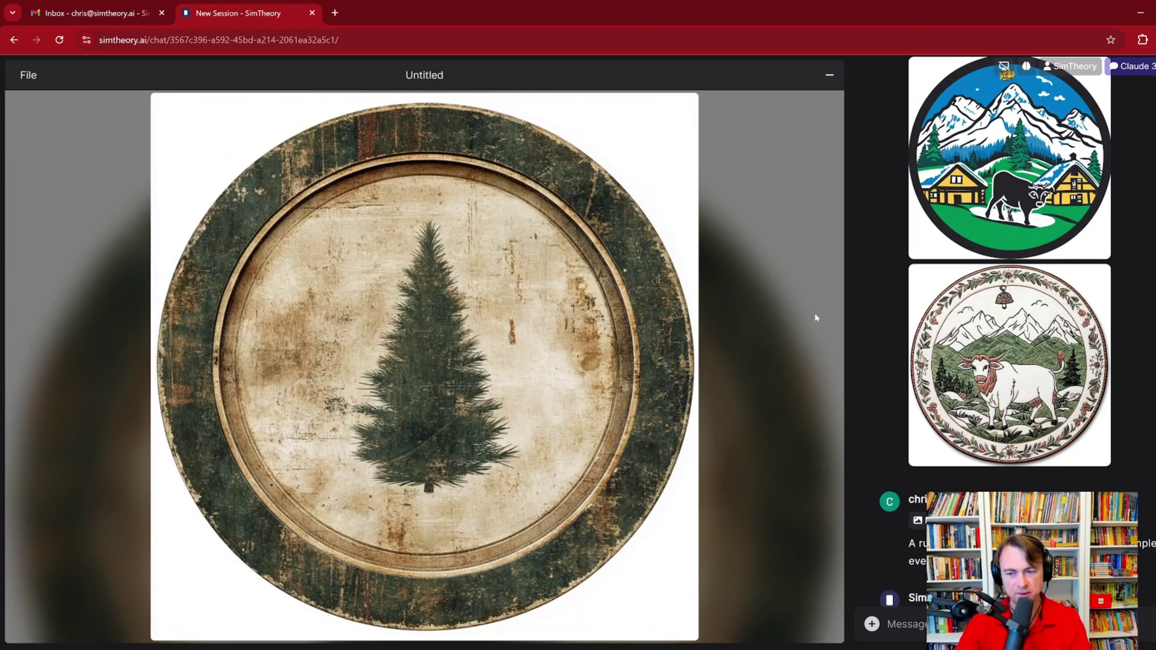
pyautogui.scroll(-15, 962, 344)
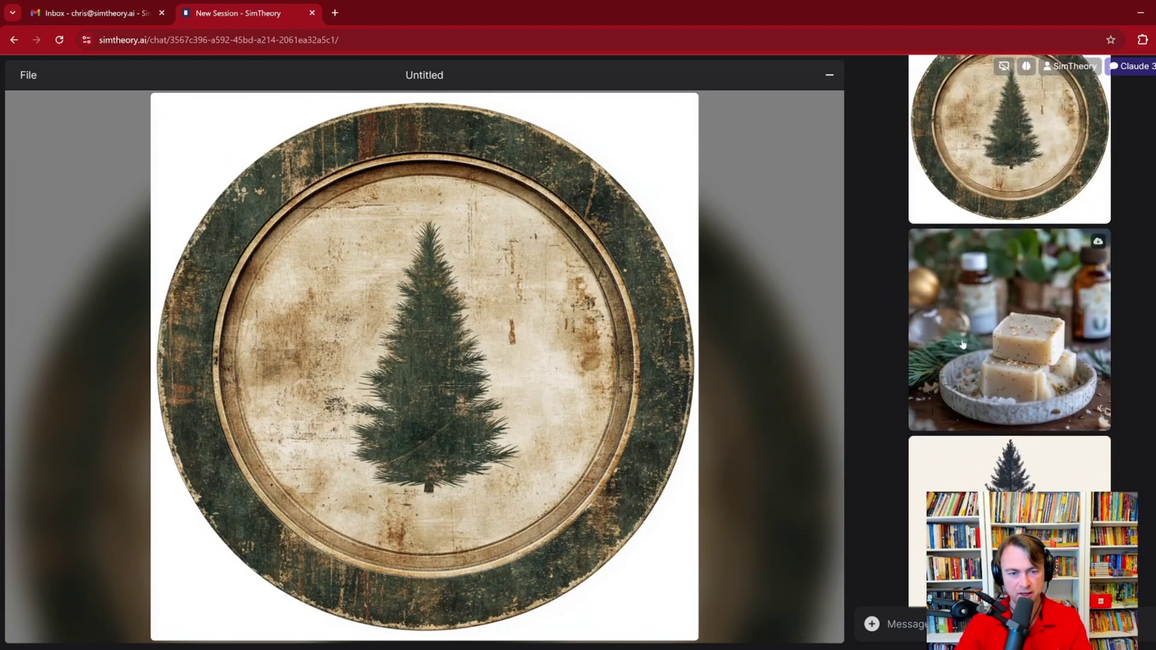
pyautogui.click(962, 344)
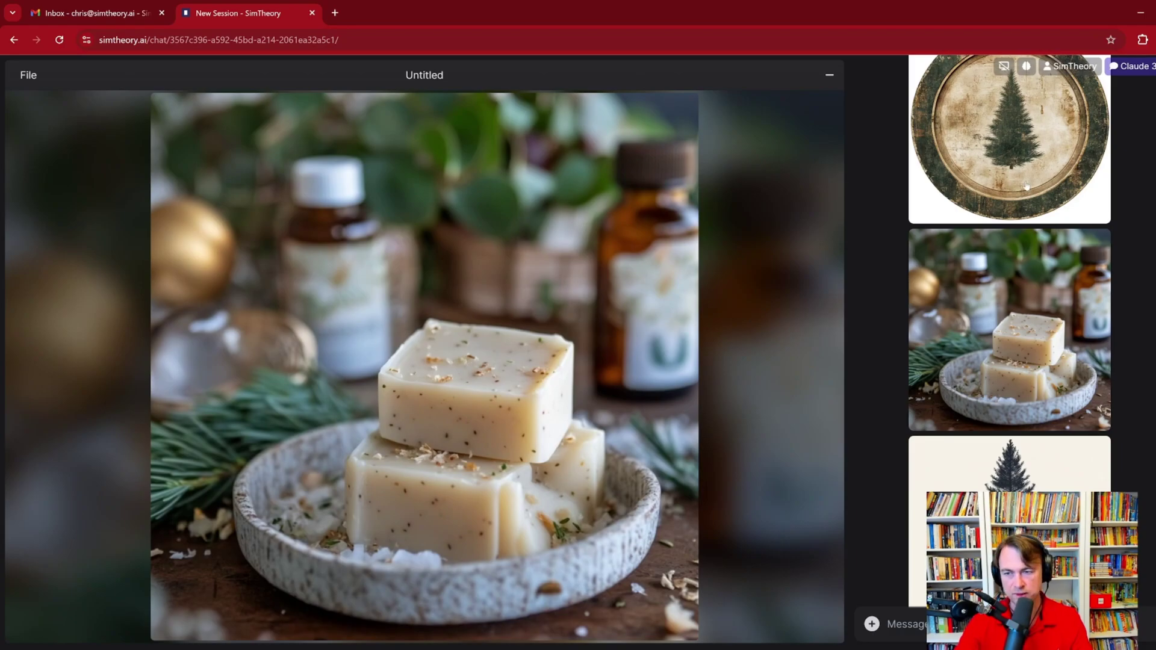
pyautogui.click(981, 171)
pyautogui.click(1010, 470)
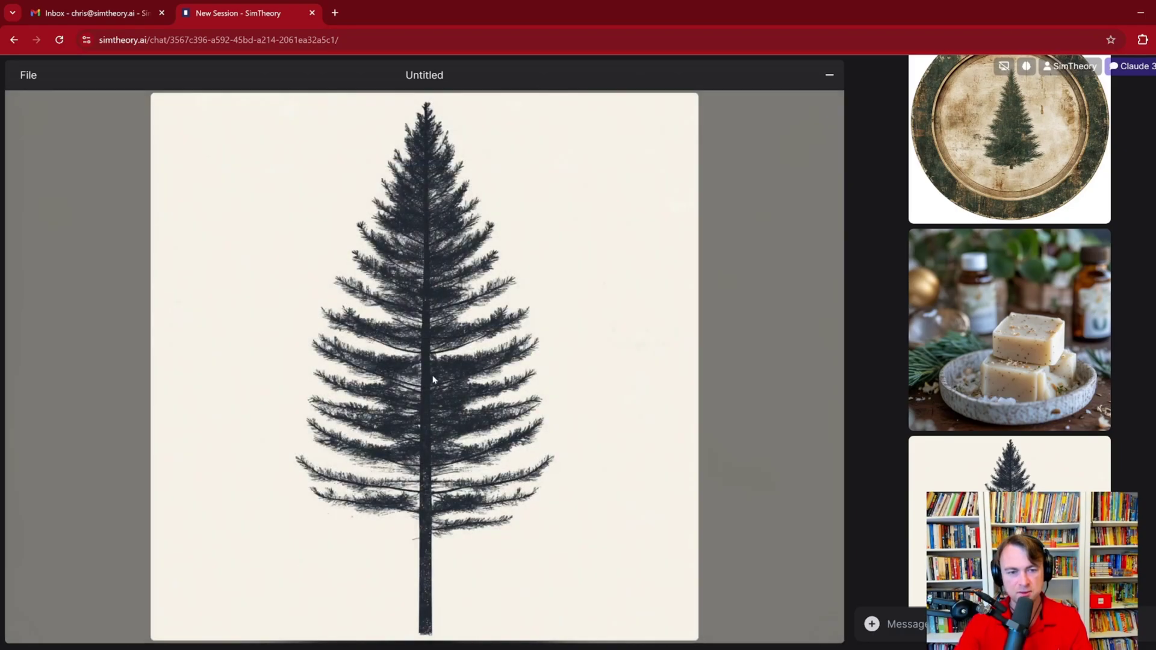
pyautogui.scroll(-4, 1122, 463)
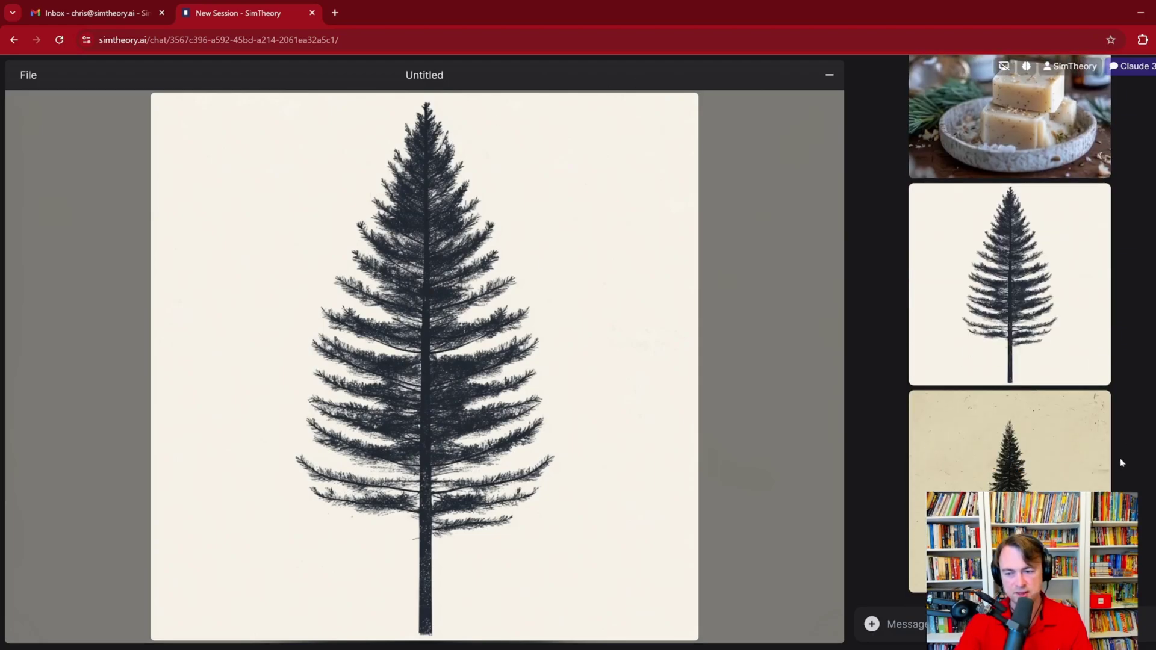
pyautogui.click(1060, 457)
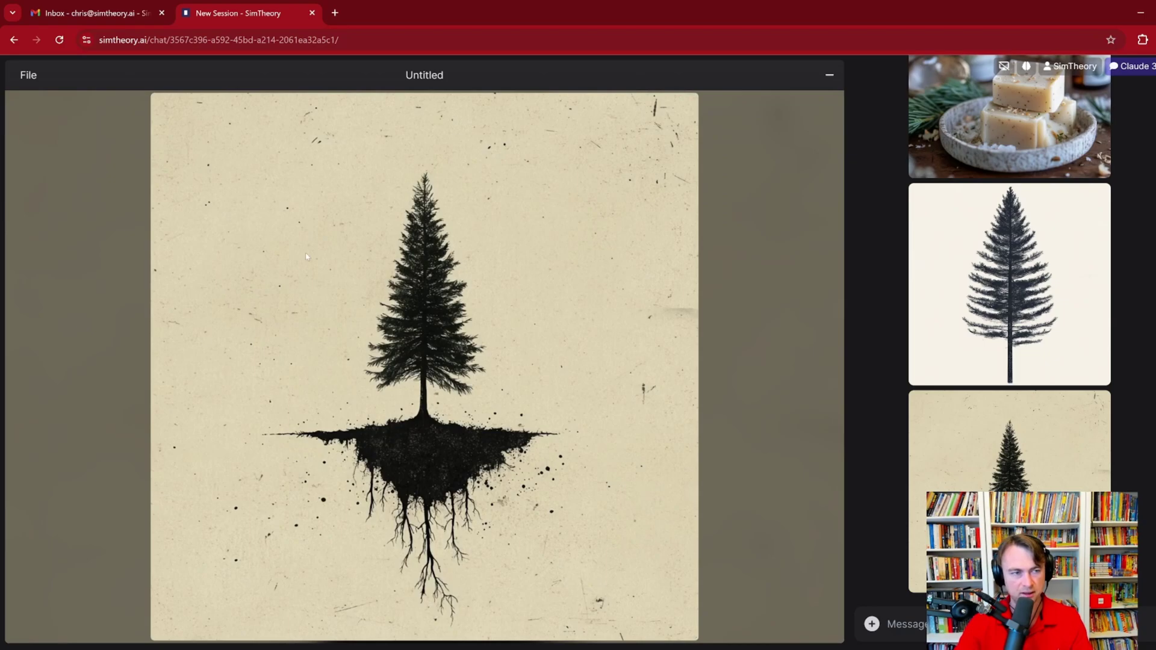
pyautogui.click(829, 75)
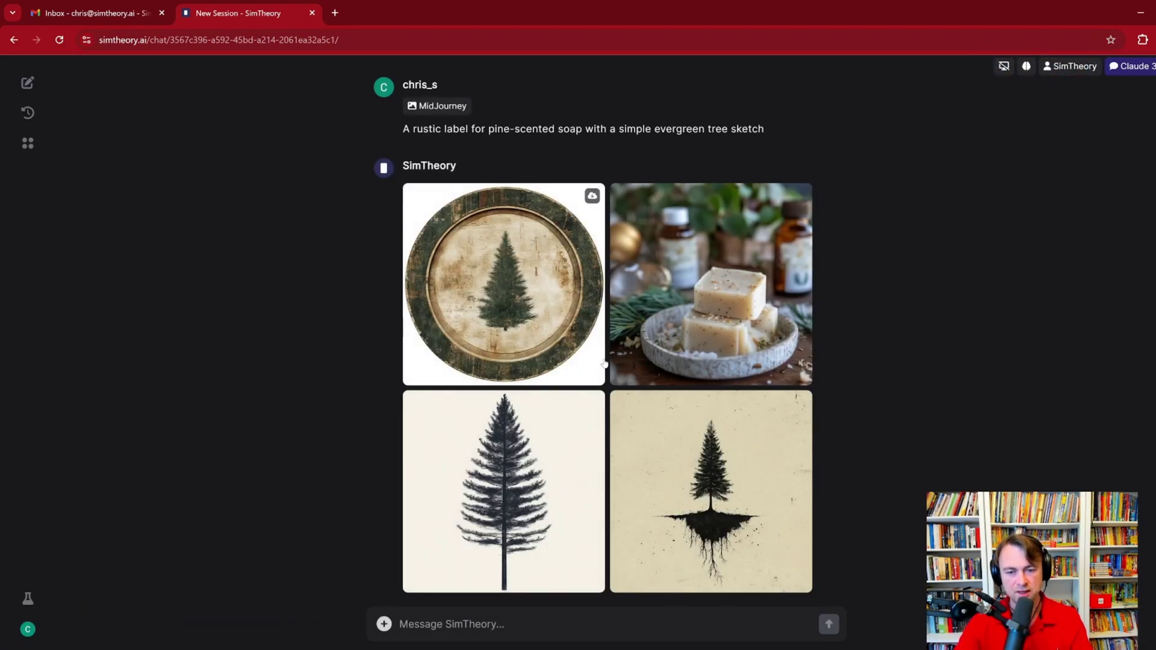
# Step: Start a new Midjourney image, look through the available styles, and set the style to Claymation
pyautogui.click(385, 624)
pyautogui.click(515, 276)
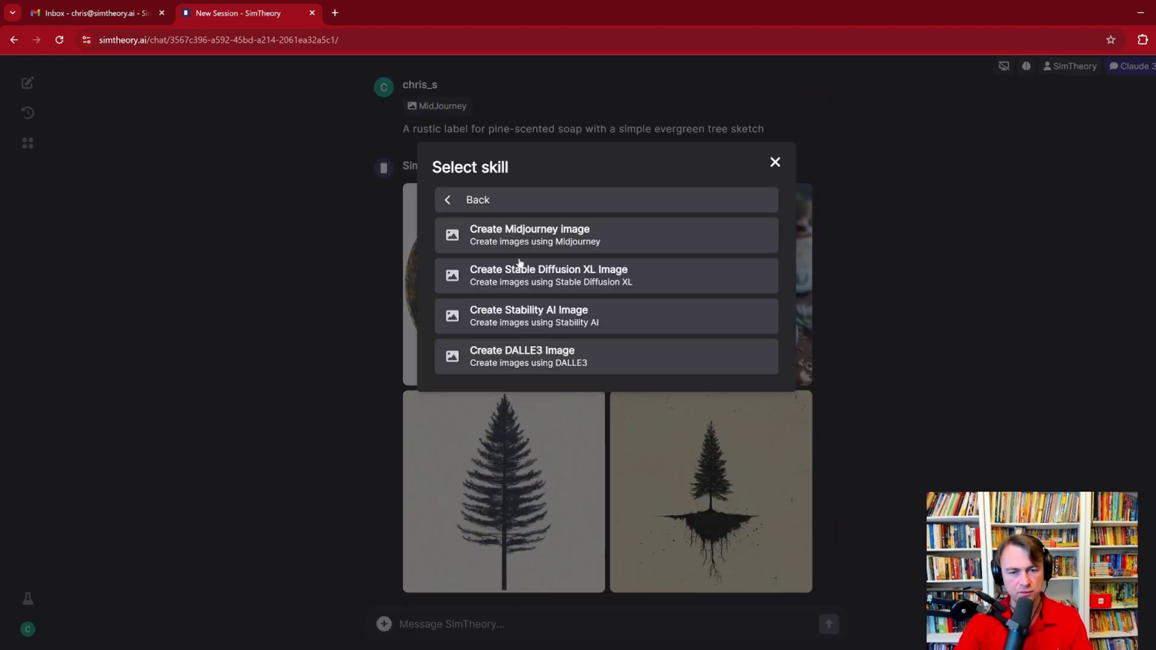
pyautogui.click(531, 238)
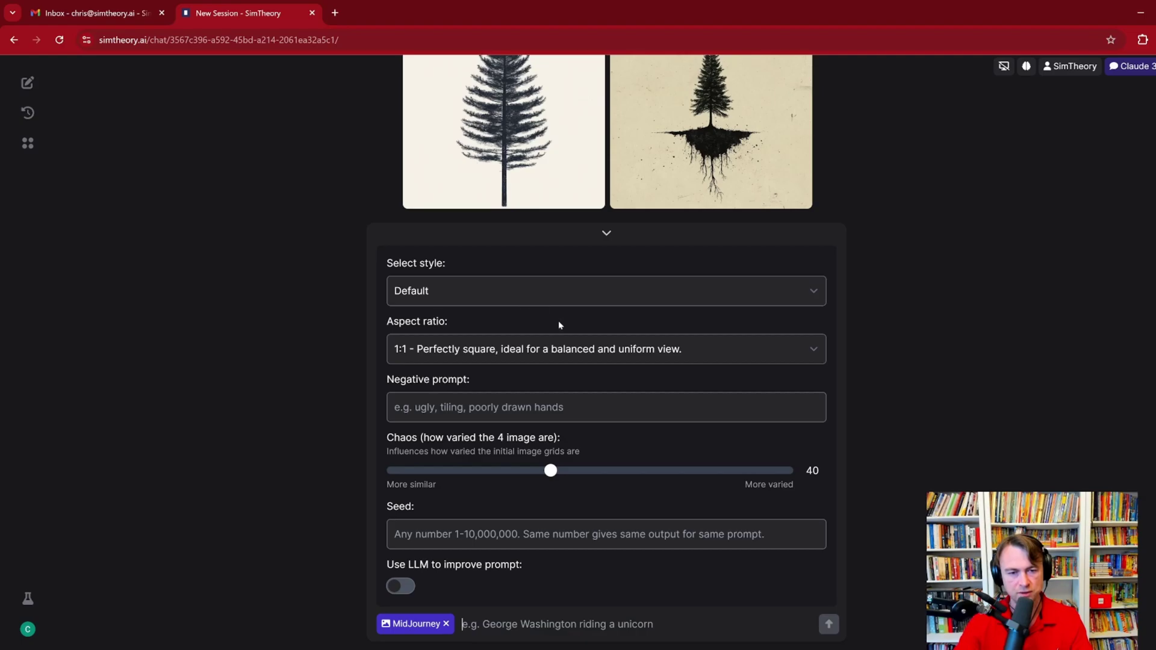
pyautogui.click(490, 290)
pyautogui.scroll(-10, 493, 391)
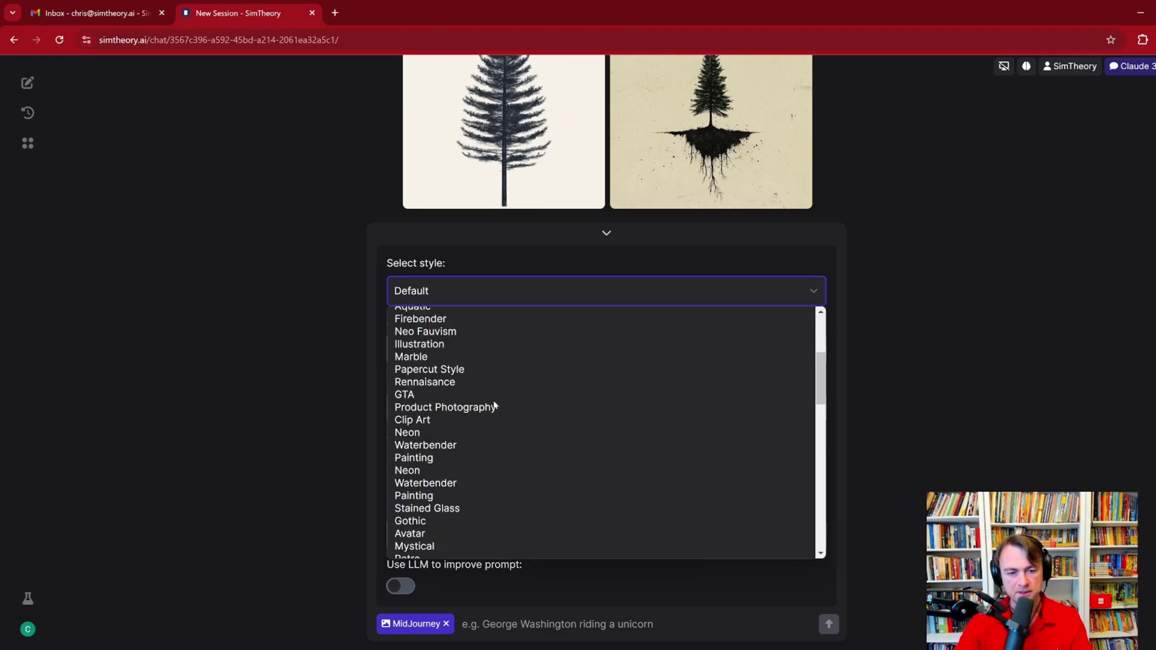
pyautogui.scroll(10, 495, 403)
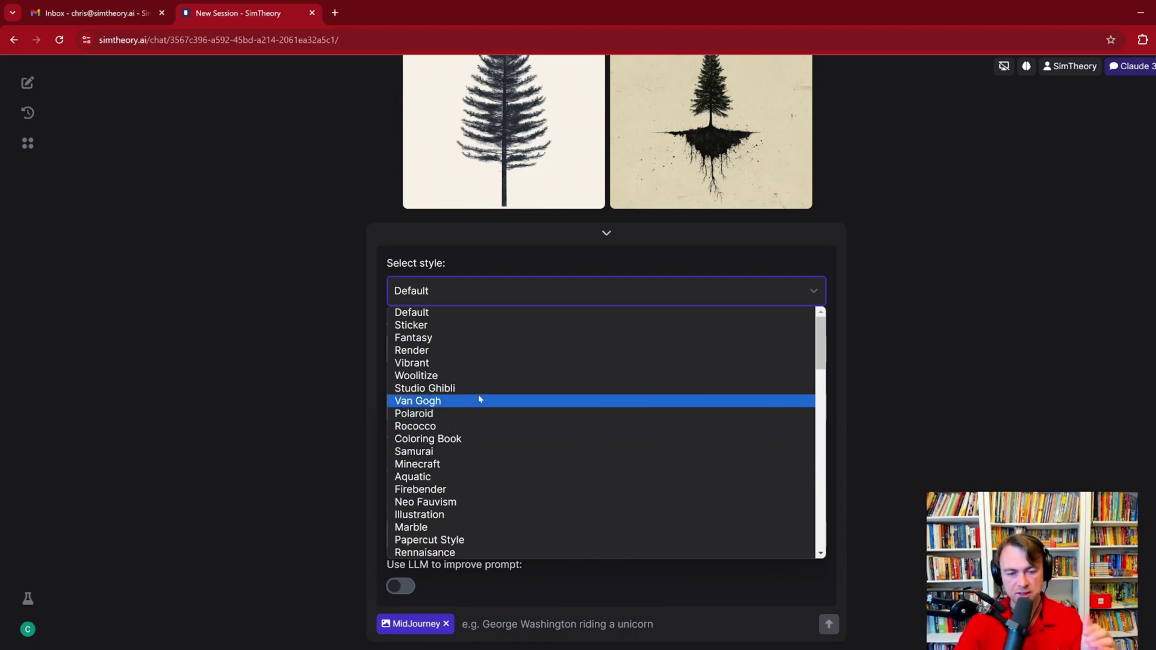
pyautogui.scroll(-5, 479, 397)
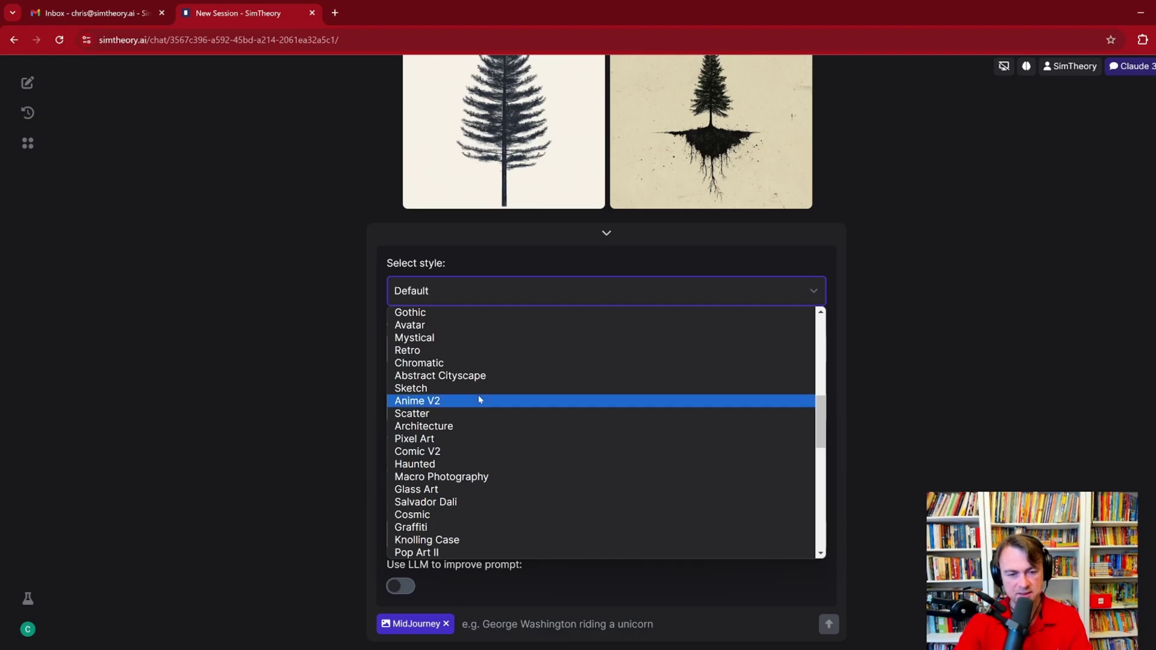
pyautogui.scroll(-4, 568, 416)
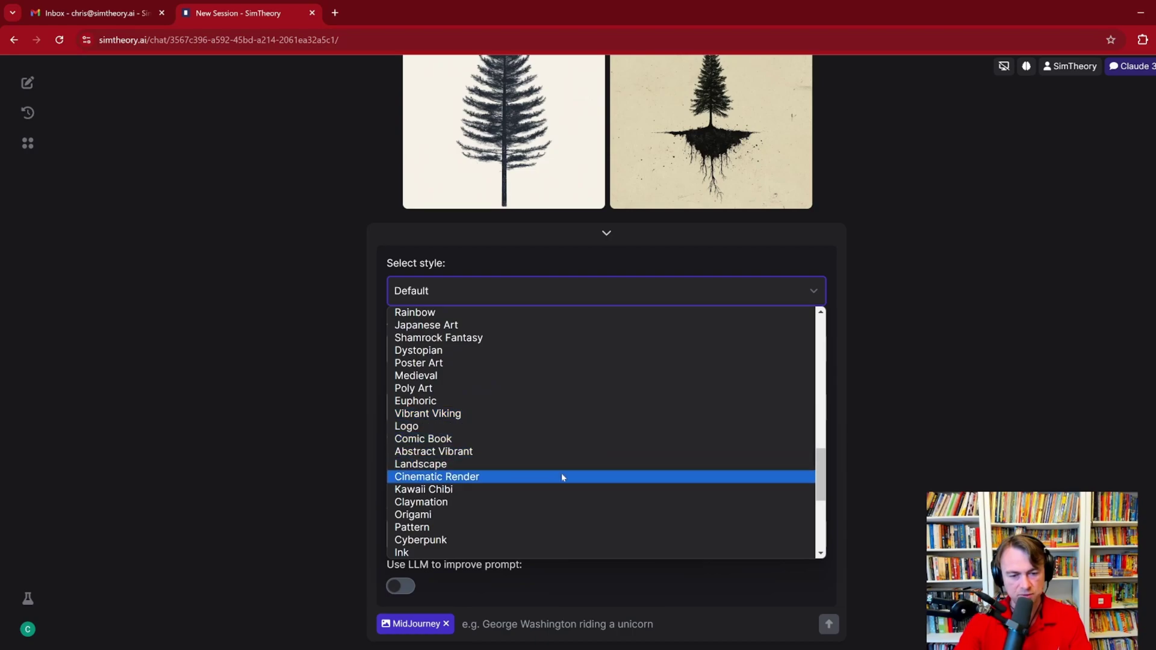
pyautogui.moveTo(816, 461); pyautogui.dragTo(821, 481)
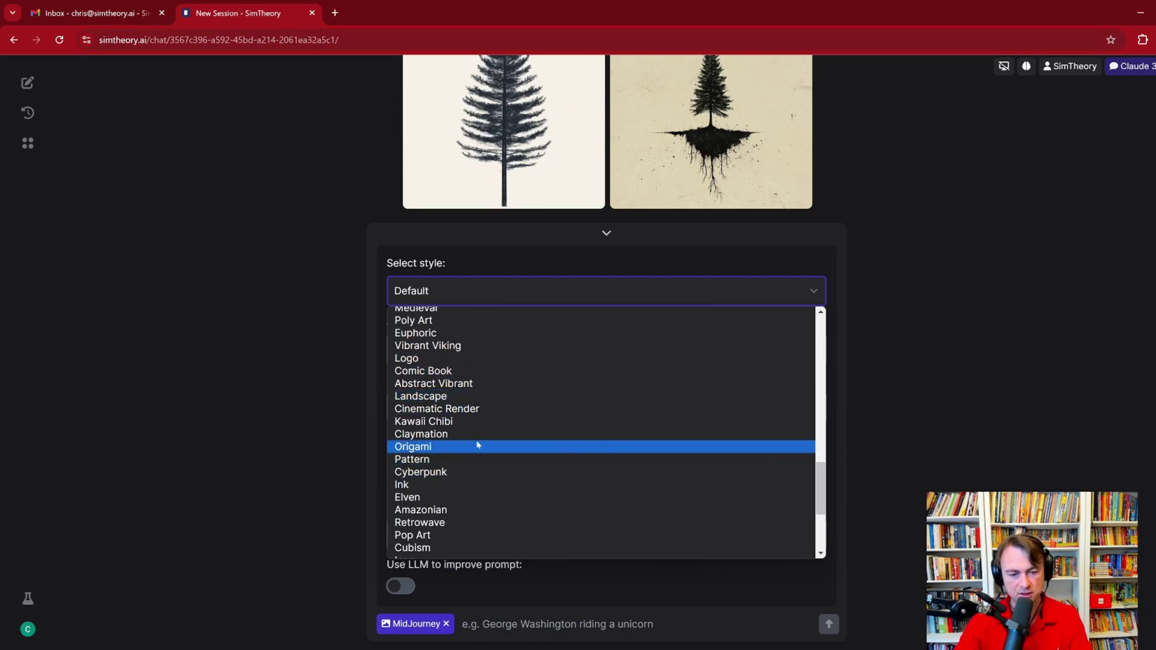
pyautogui.click(436, 433)
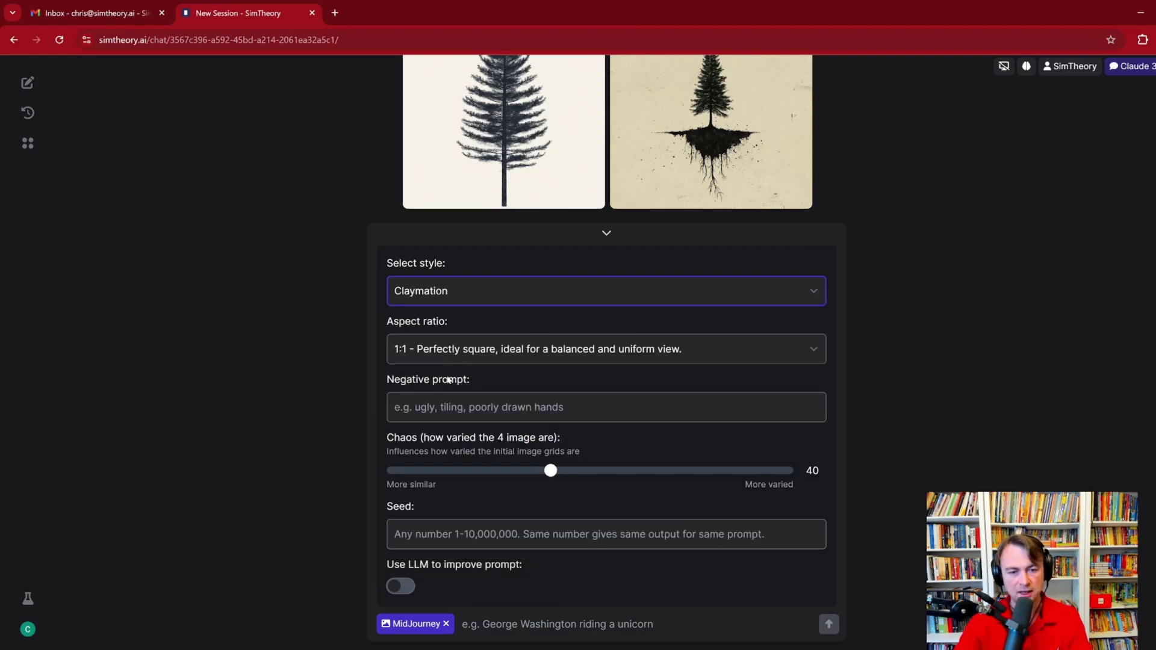
# Step: Set the aspect ratio to 16:9 and enter "blurry, faded" as the negative prompt
pyautogui.click(459, 352)
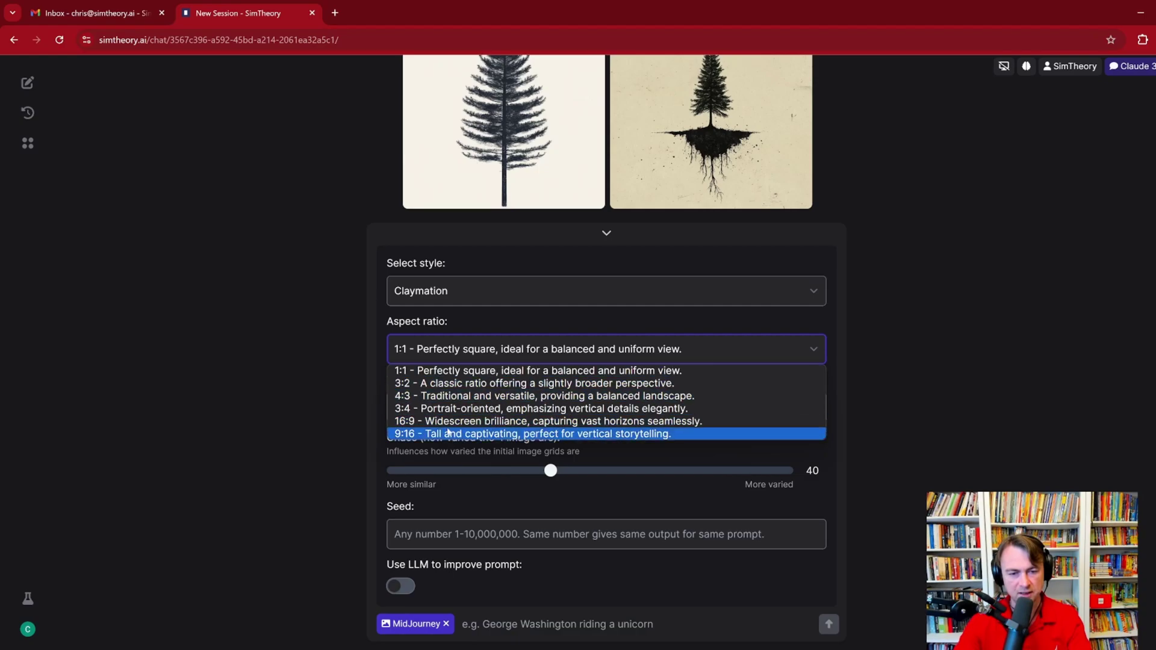
pyautogui.click(467, 422)
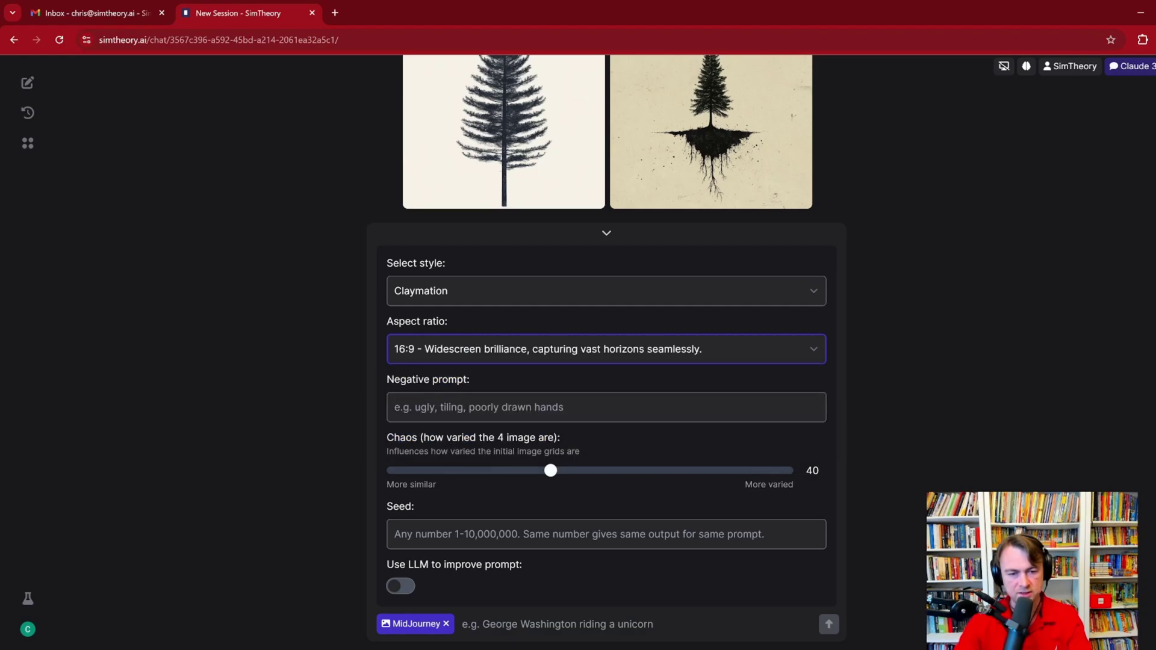
pyautogui.press('Tab')
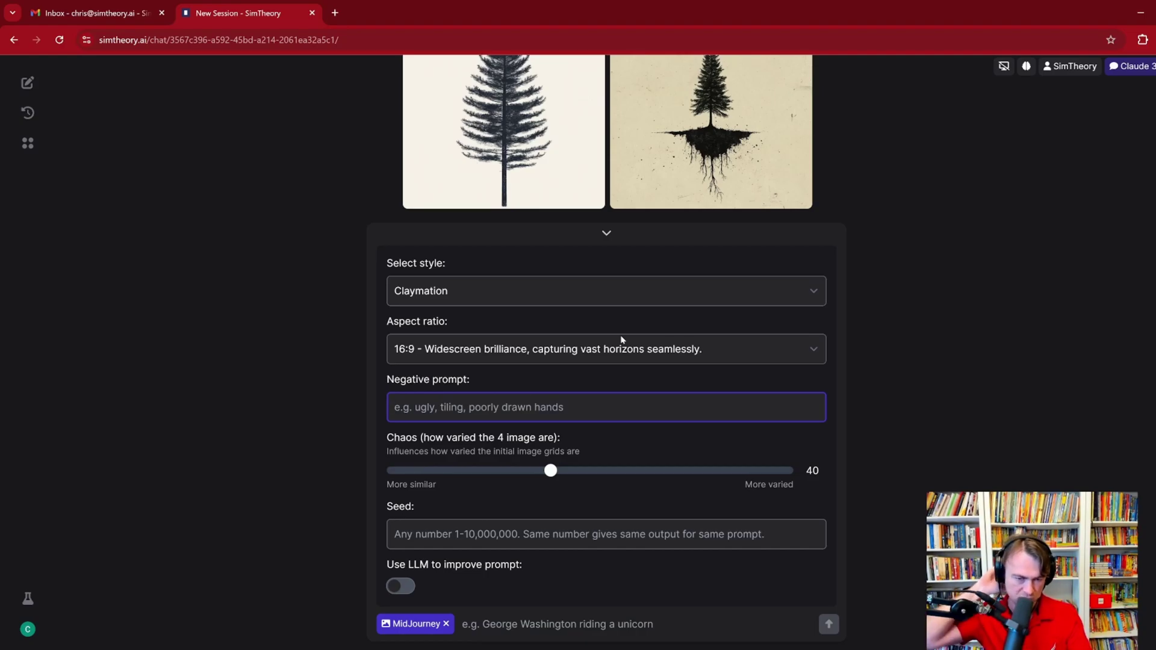
pyautogui.write('blurr')
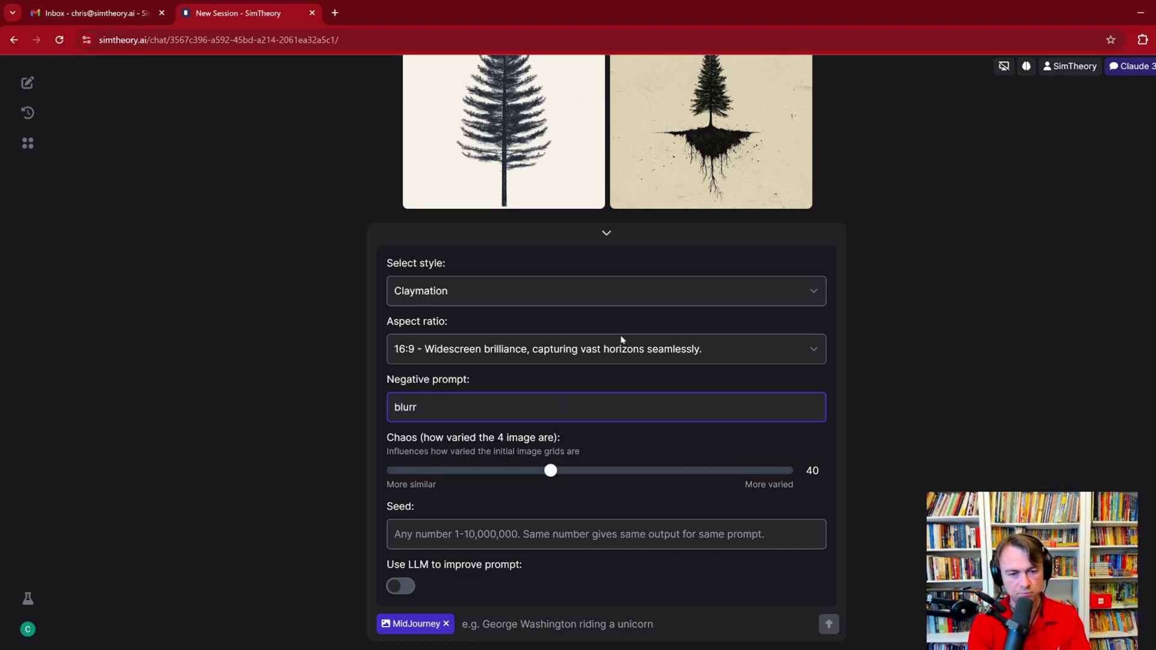
pyautogui.write('y, faded')
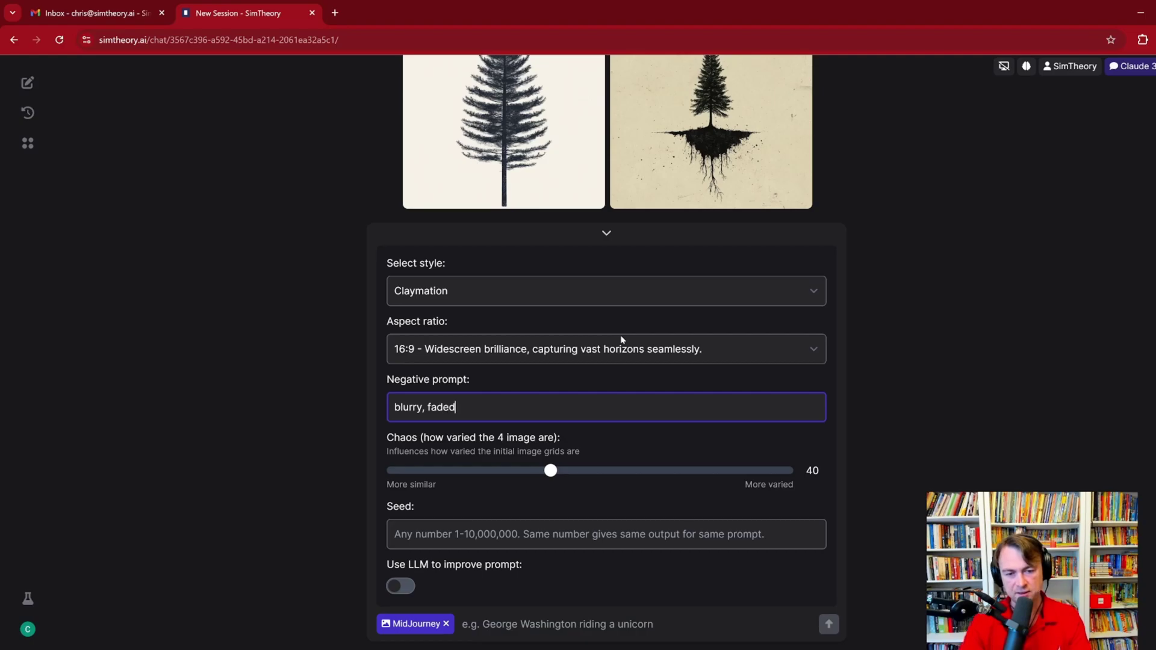
# Step: Try a chaos value of 98, and set the chaos to 4 for more similar images
pyautogui.click(549, 472)
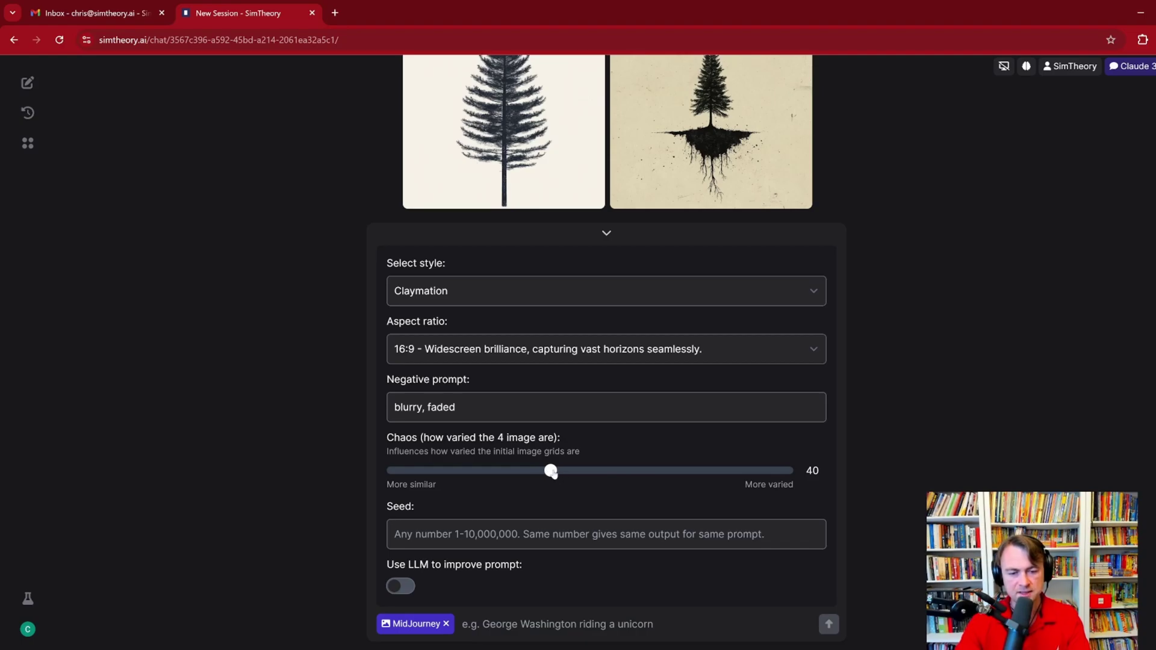
pyautogui.moveTo(552, 474); pyautogui.dragTo(779, 471)
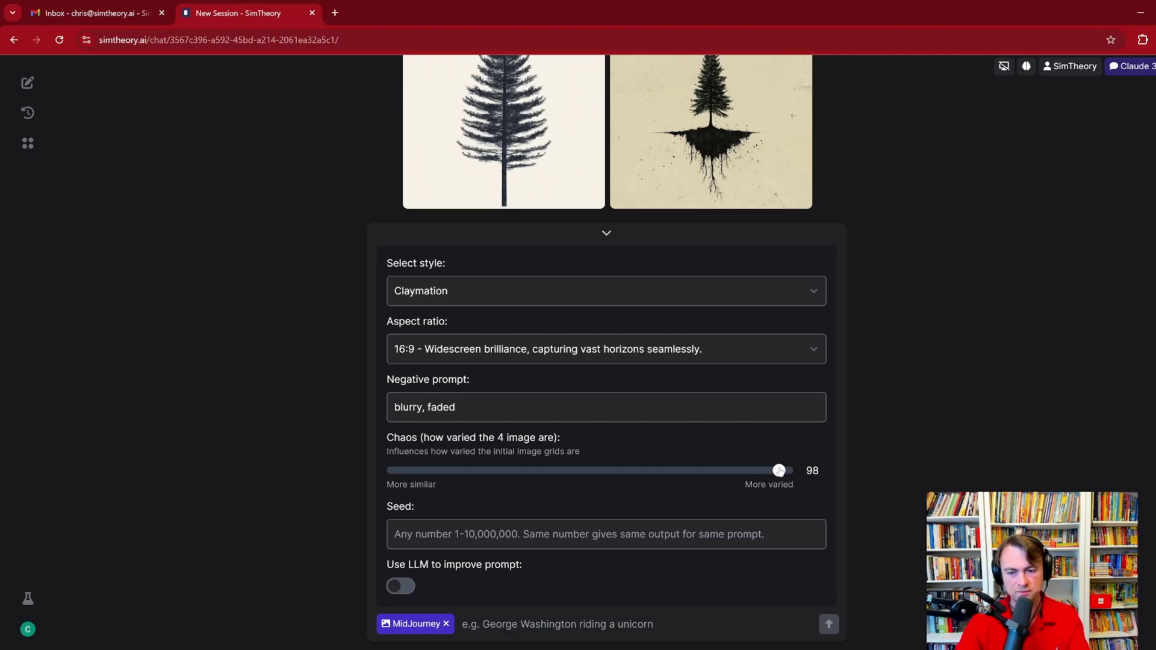
pyautogui.moveTo(779, 471); pyautogui.dragTo(409, 475)
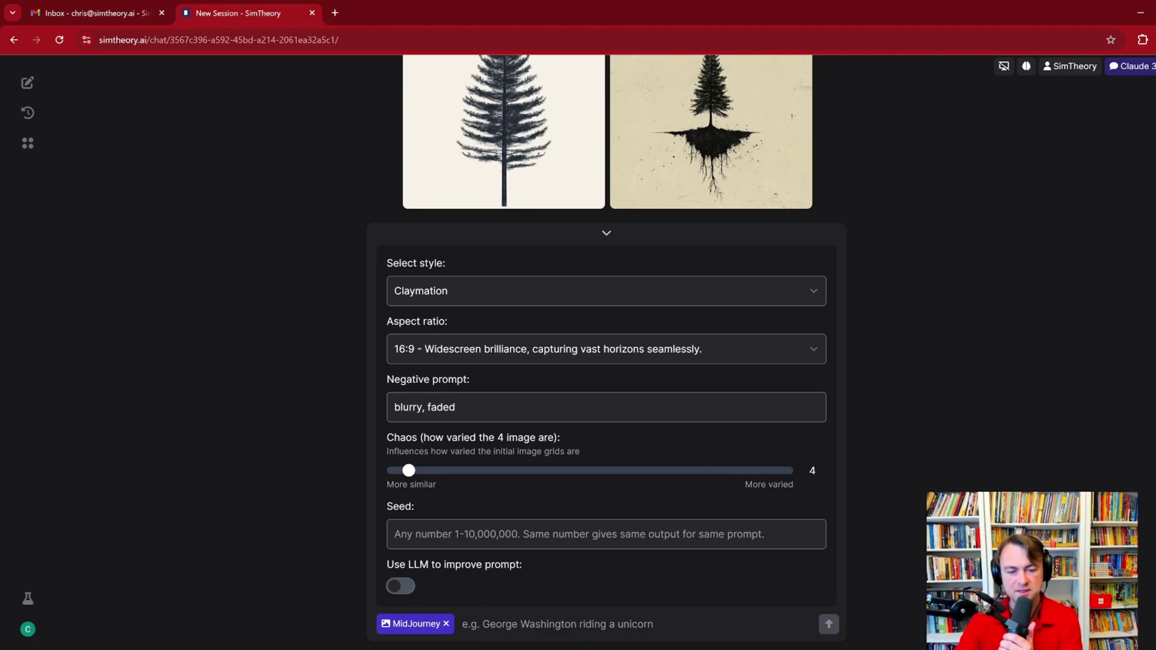
# Step: Enter "clay dog" as a sample prompt, enable using an LLM to improve the prompt, and clear the sample text
pyautogui.click(476, 624)
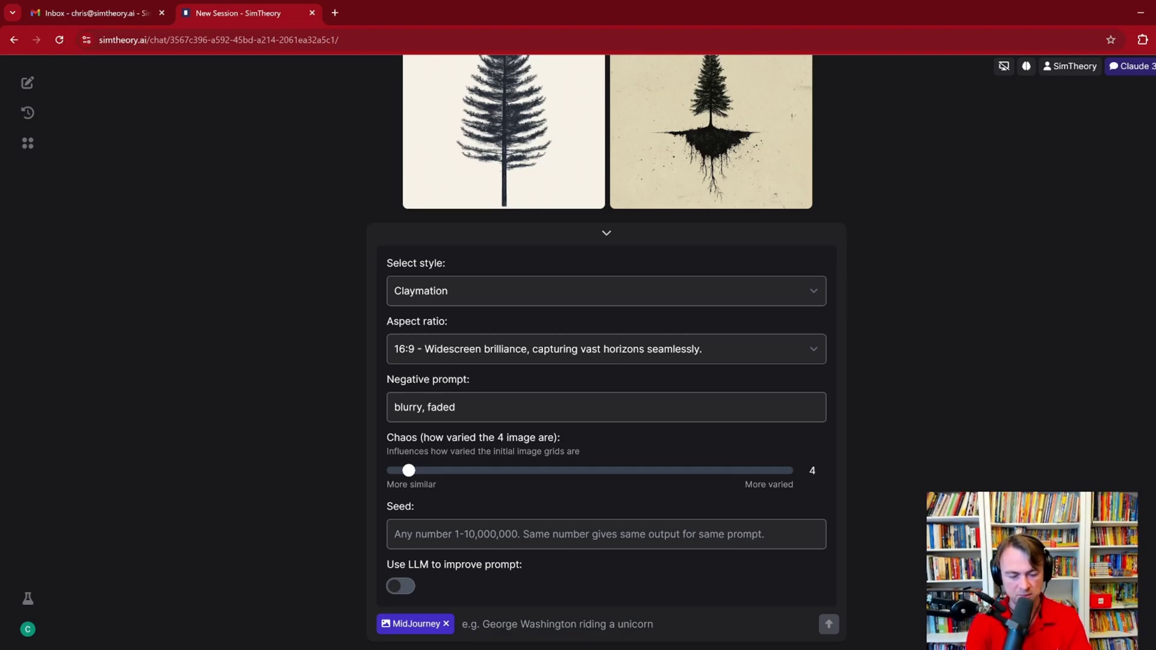
pyautogui.write('clay dog')
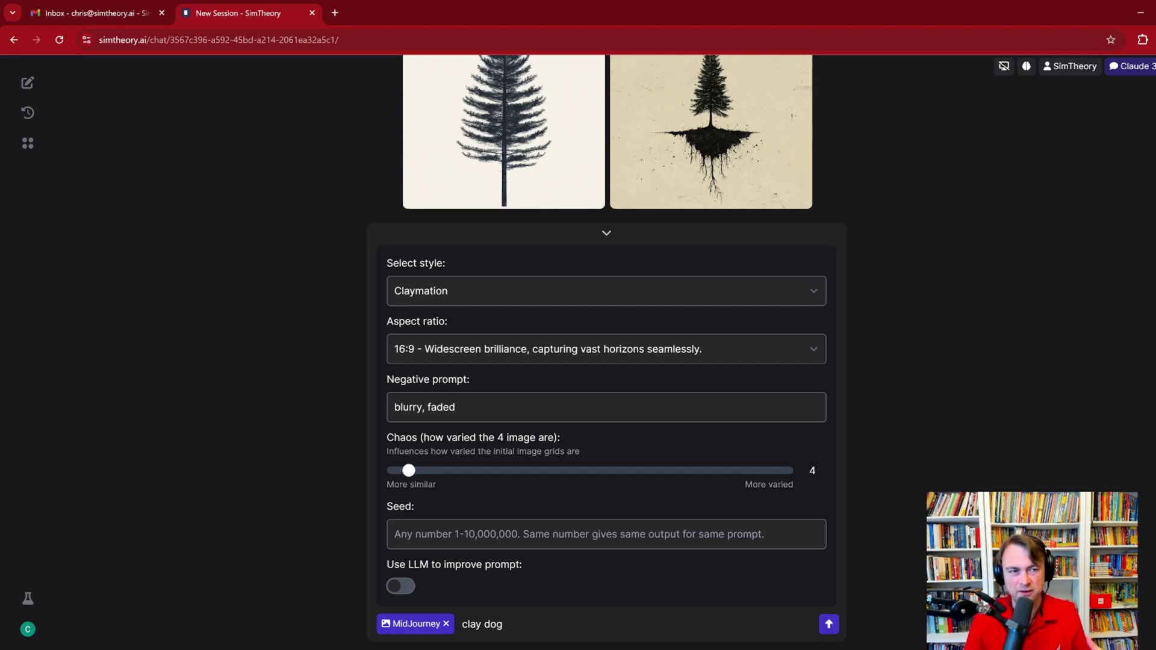
pyautogui.click(402, 586)
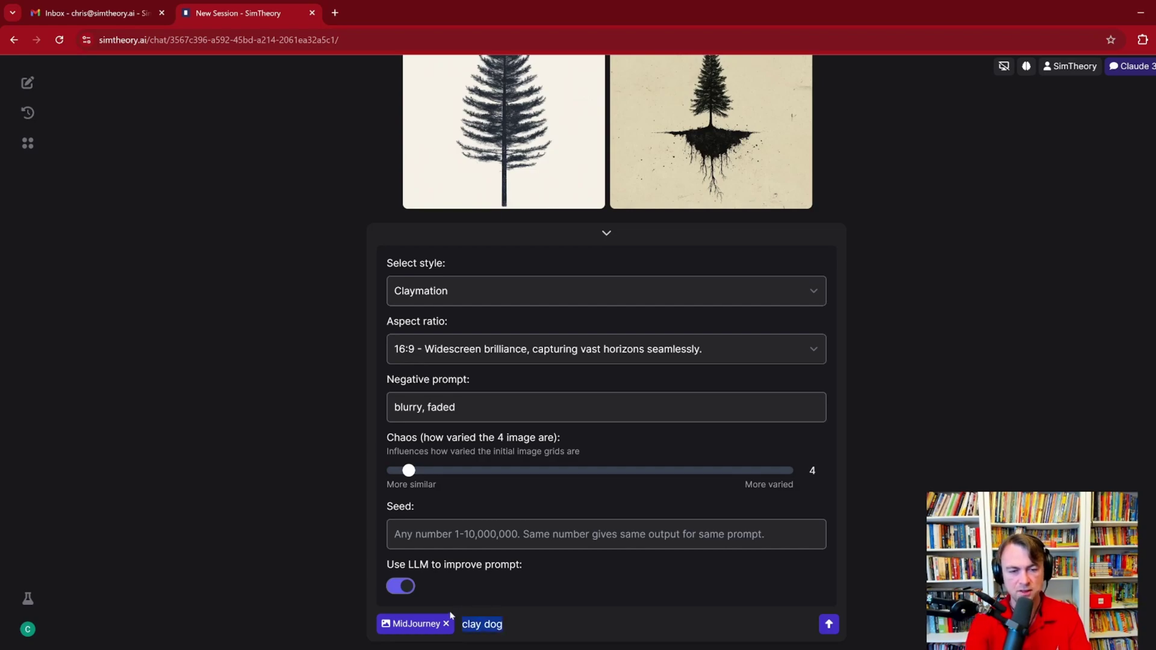
pyautogui.press('Return')
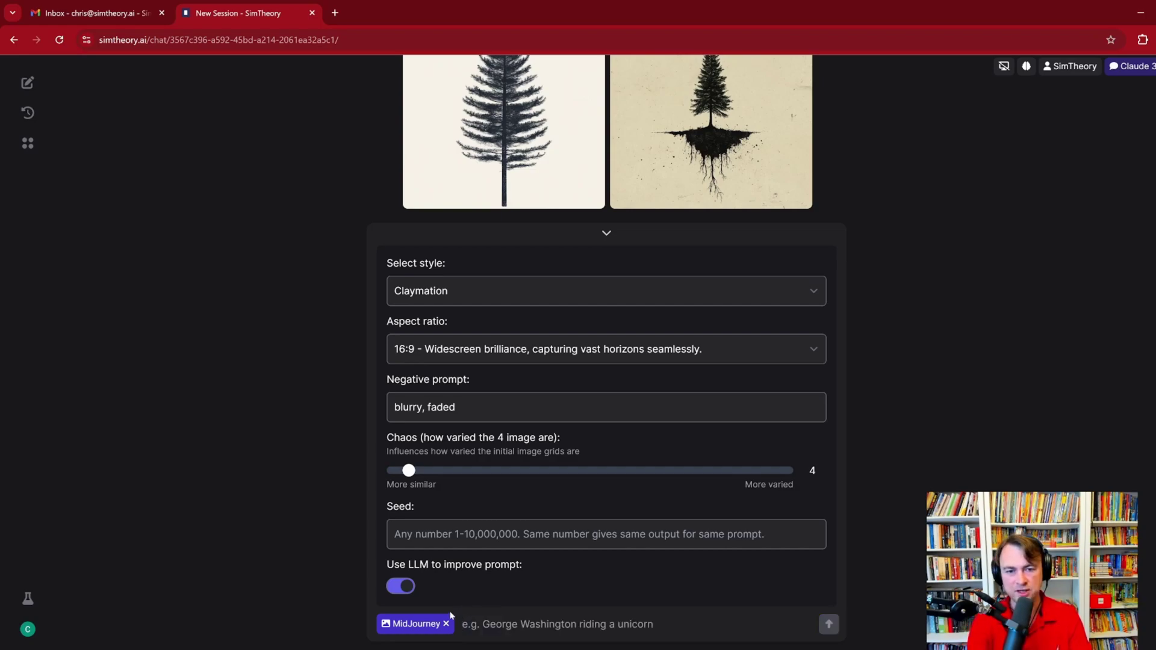
# Step: Submit the Midjourney prompt "A yogurt shop with a dog out the front"
pyautogui.write('A')
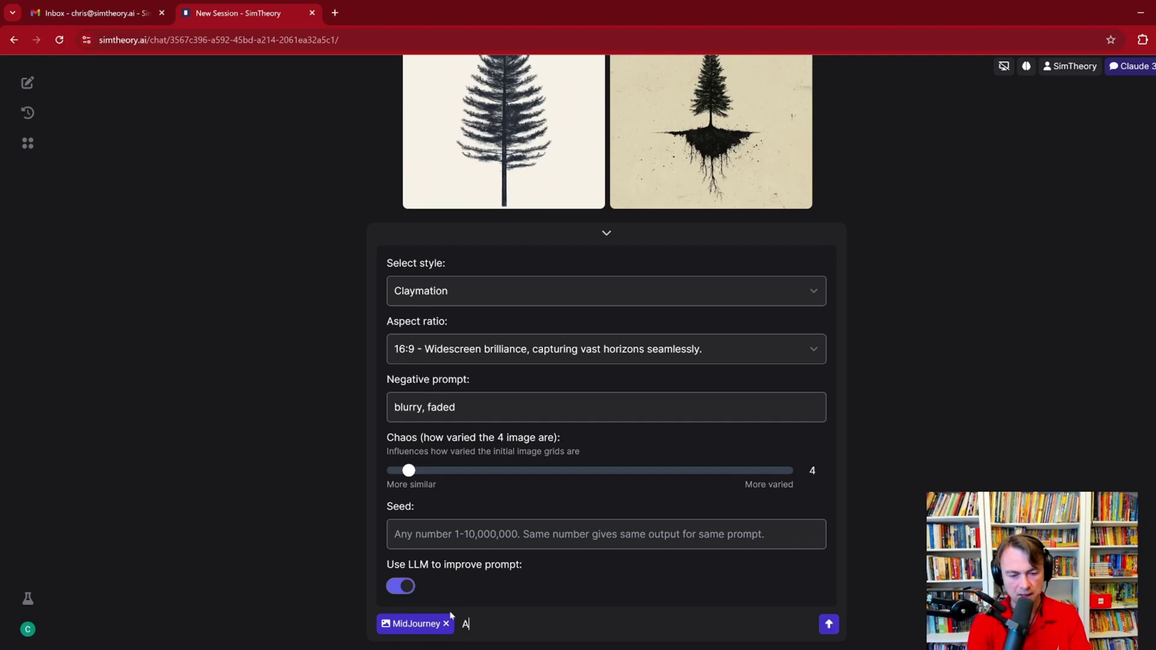
pyautogui.write(' yogu')
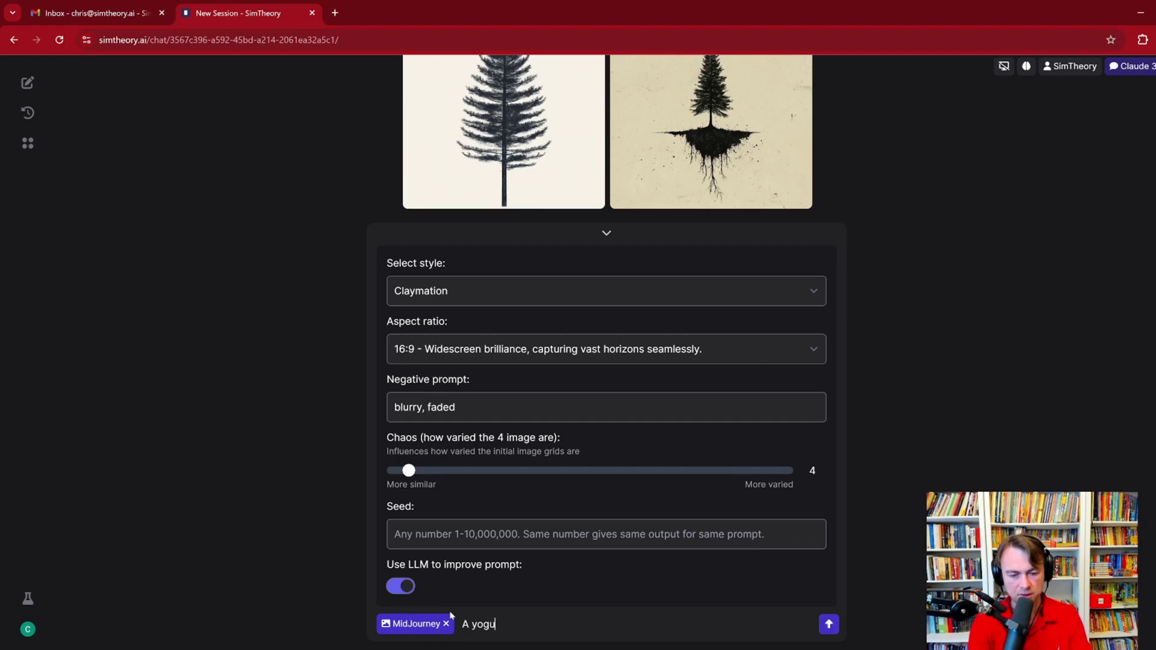
pyautogui.write('rt shop with a dog out the front')
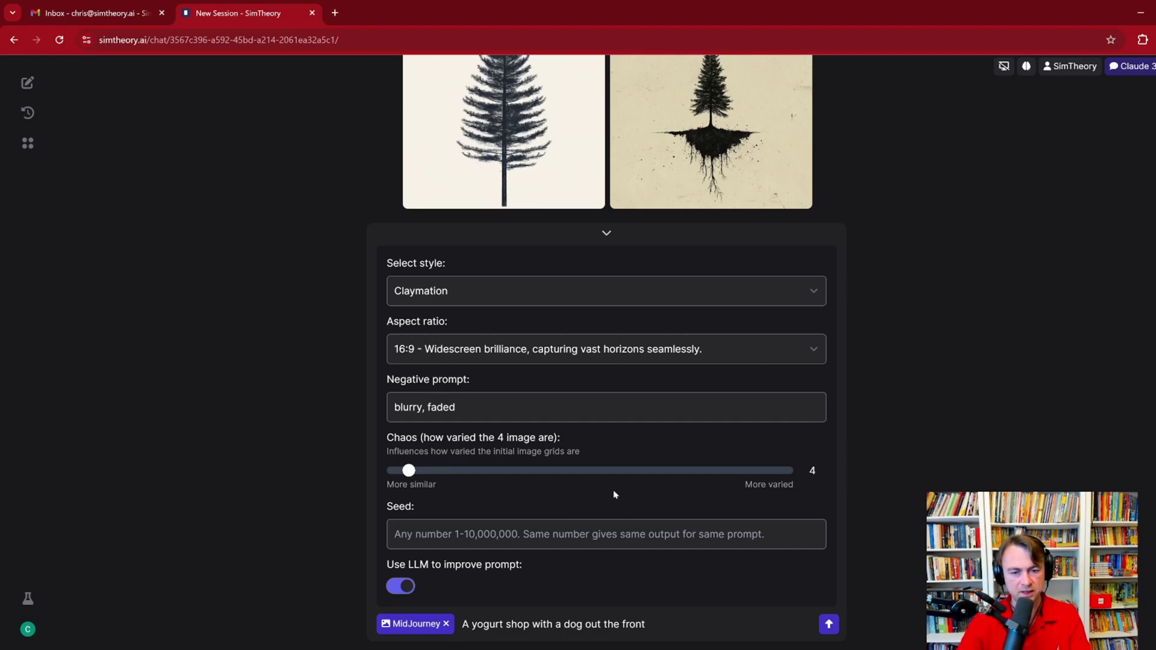
pyautogui.click(829, 625)
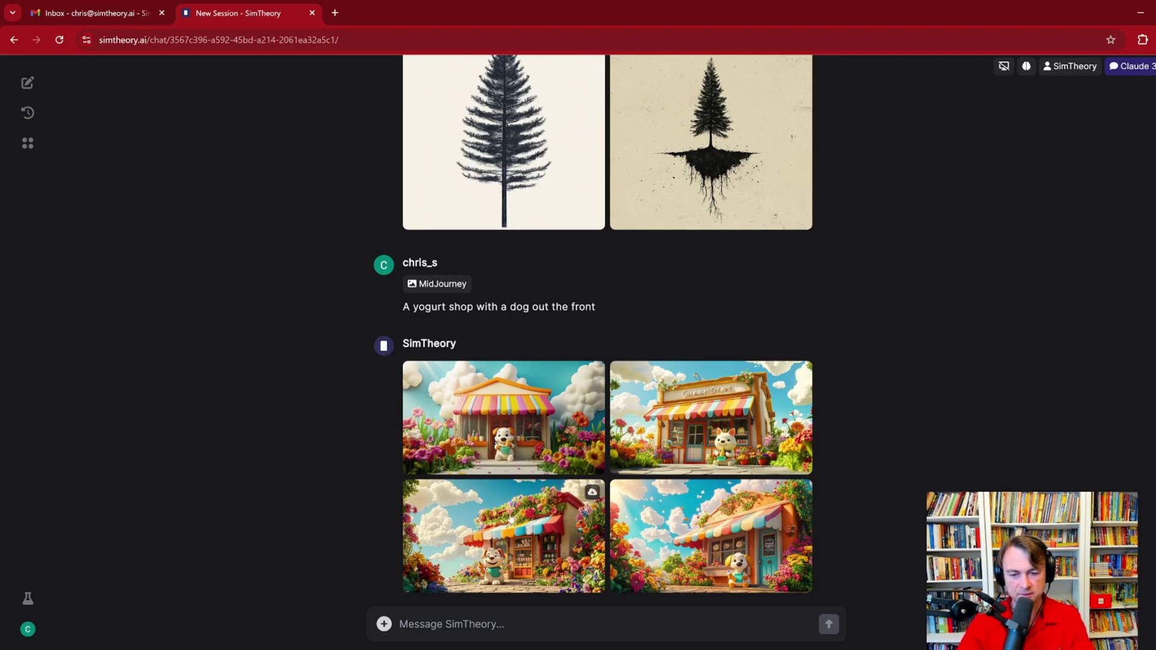
# Step: Examine each of the four generated yogurt shop images enlarged, and close the image viewer
pyautogui.click(539, 434)
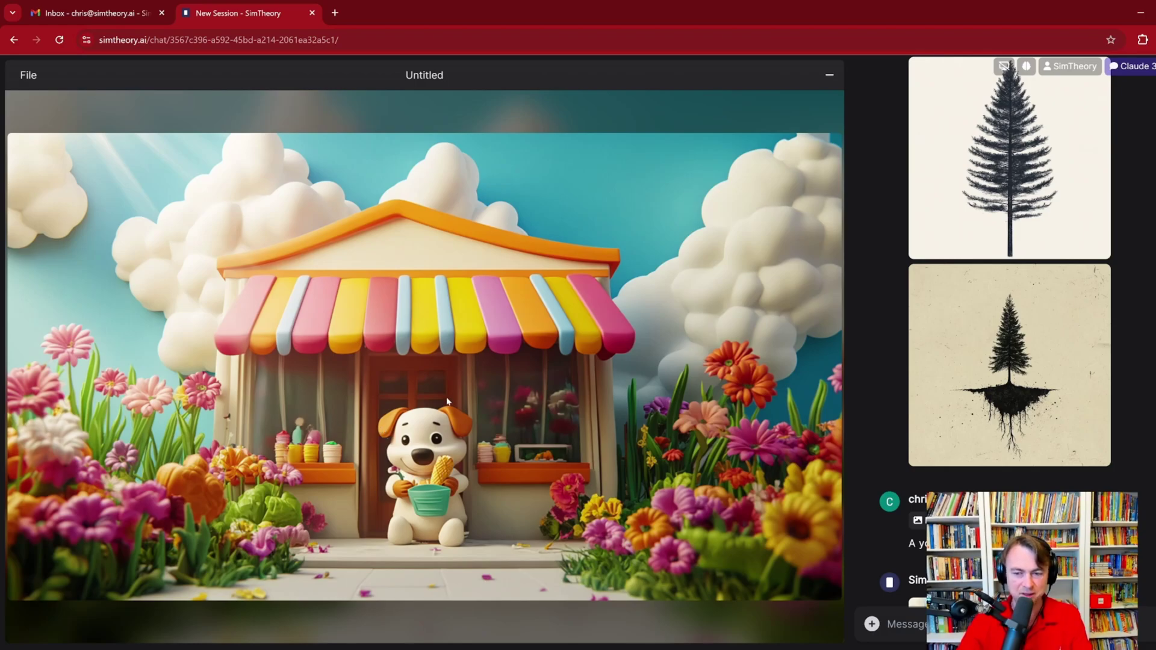
pyautogui.scroll(-5, 981, 448)
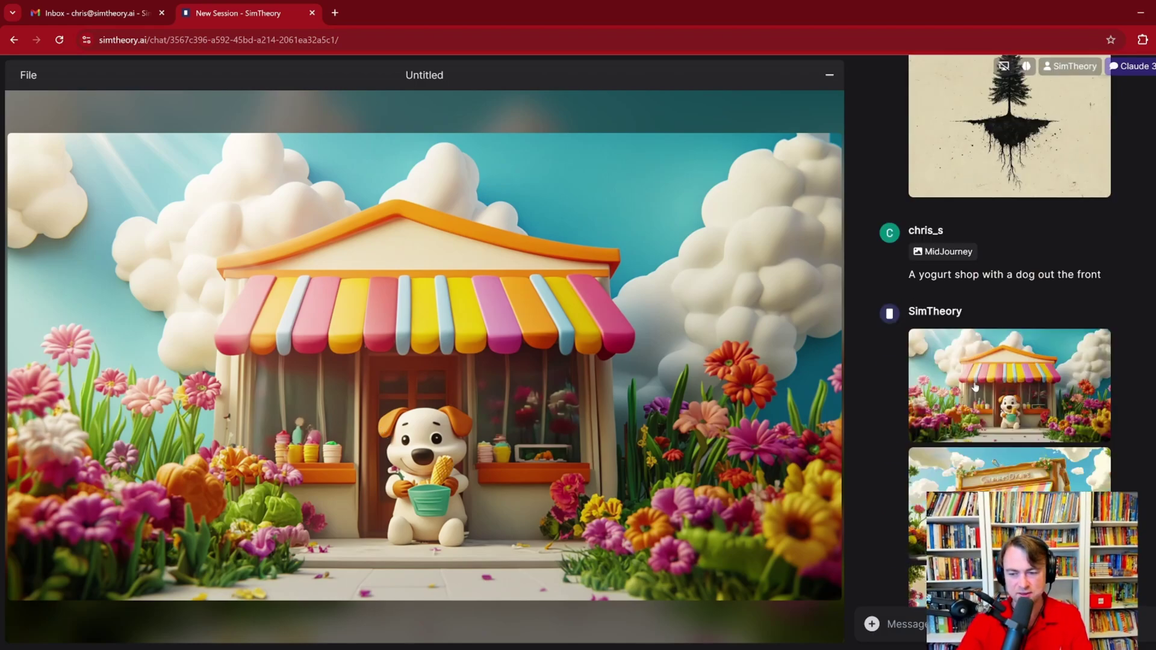
pyautogui.click(981, 448)
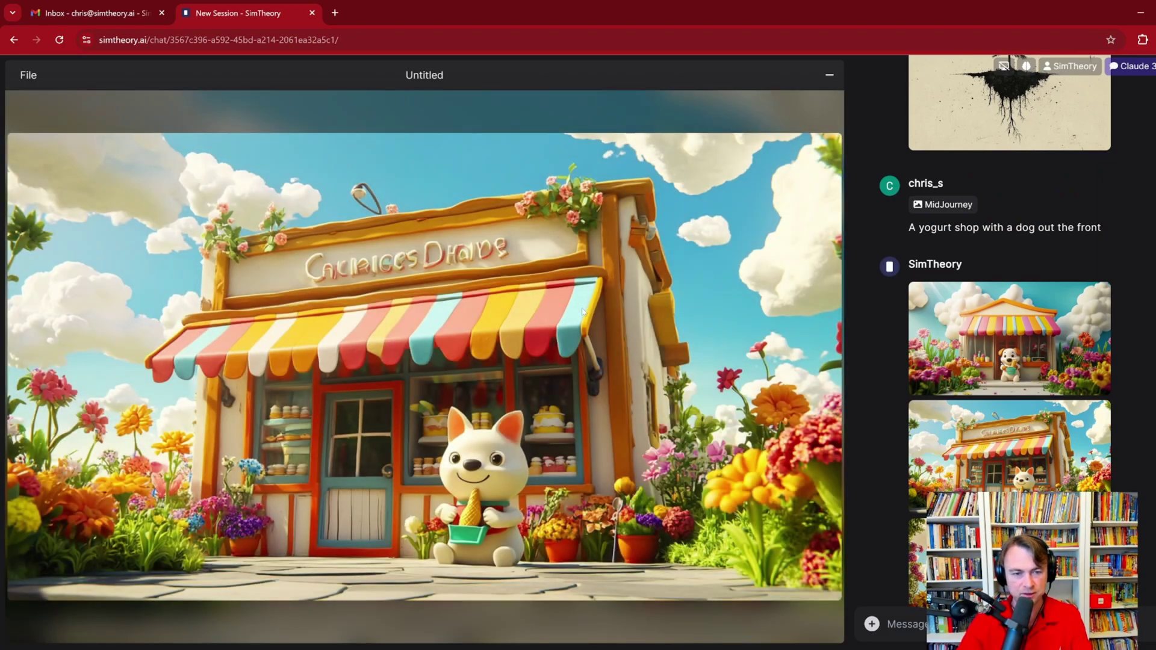
pyautogui.scroll(-3, 949, 461)
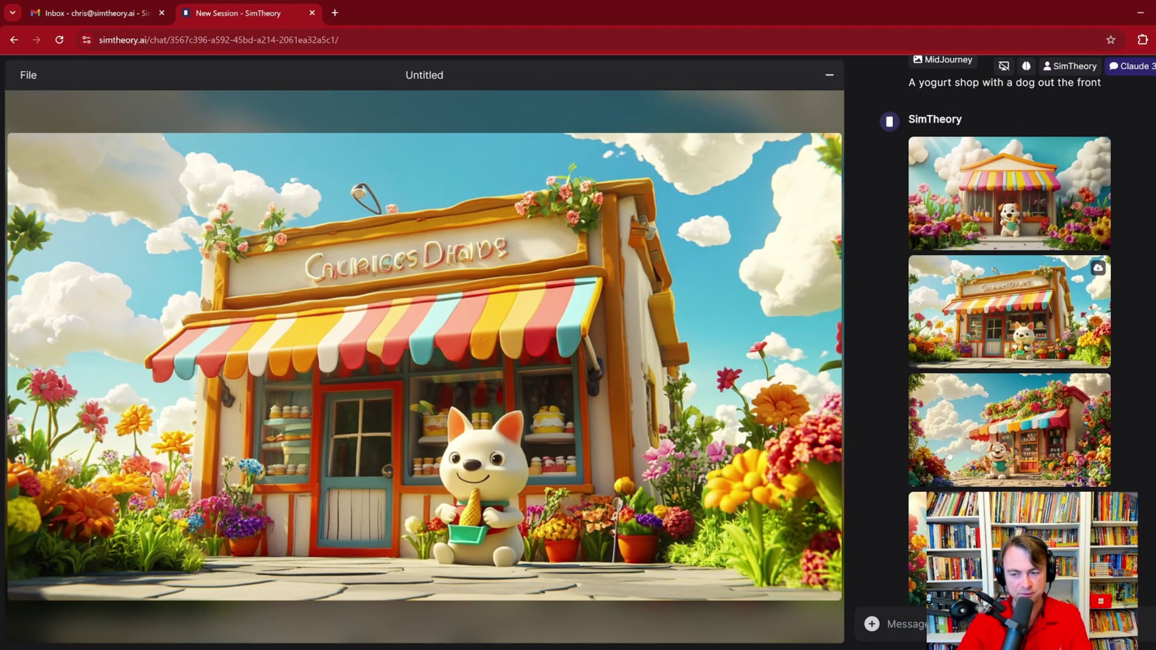
pyautogui.click(955, 408)
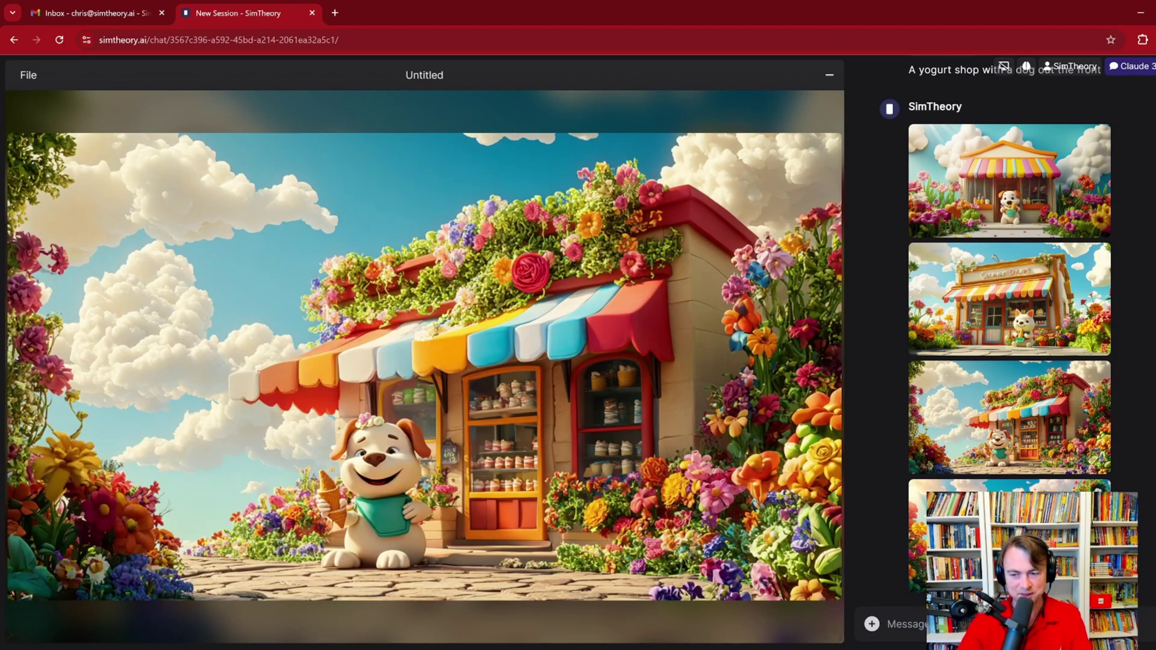
pyautogui.click(968, 523)
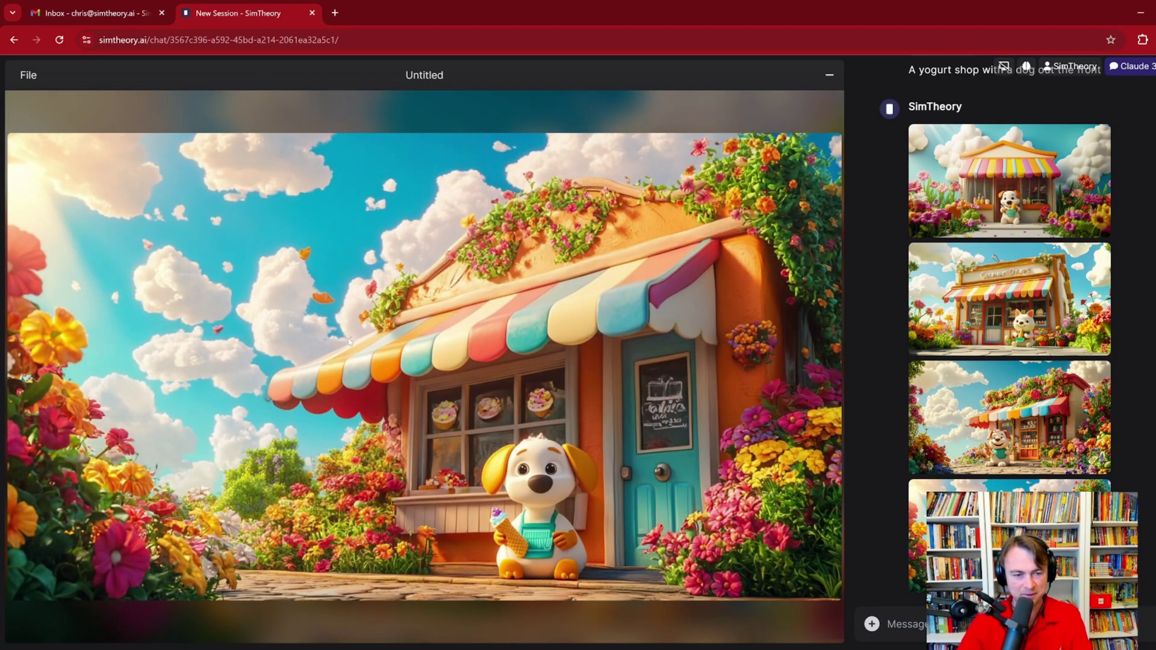
pyautogui.click(830, 75)
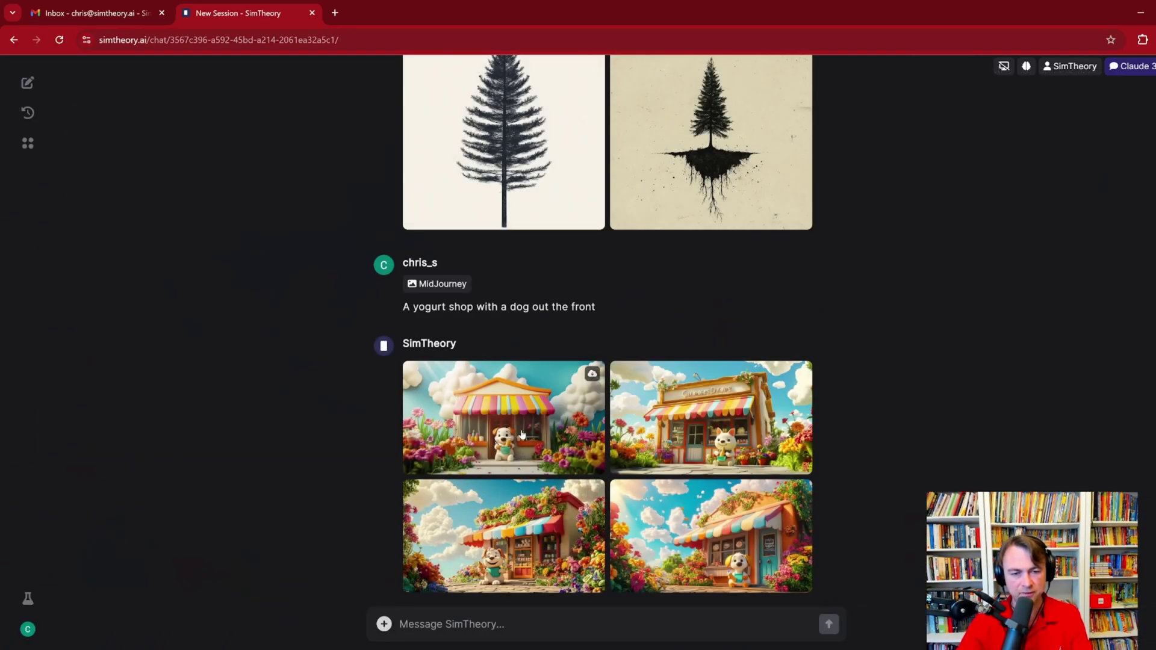
# Step: Look back over the earlier generated images in the chat and check the available image creation skills without choosing one
pyautogui.scroll(15, 521, 433)
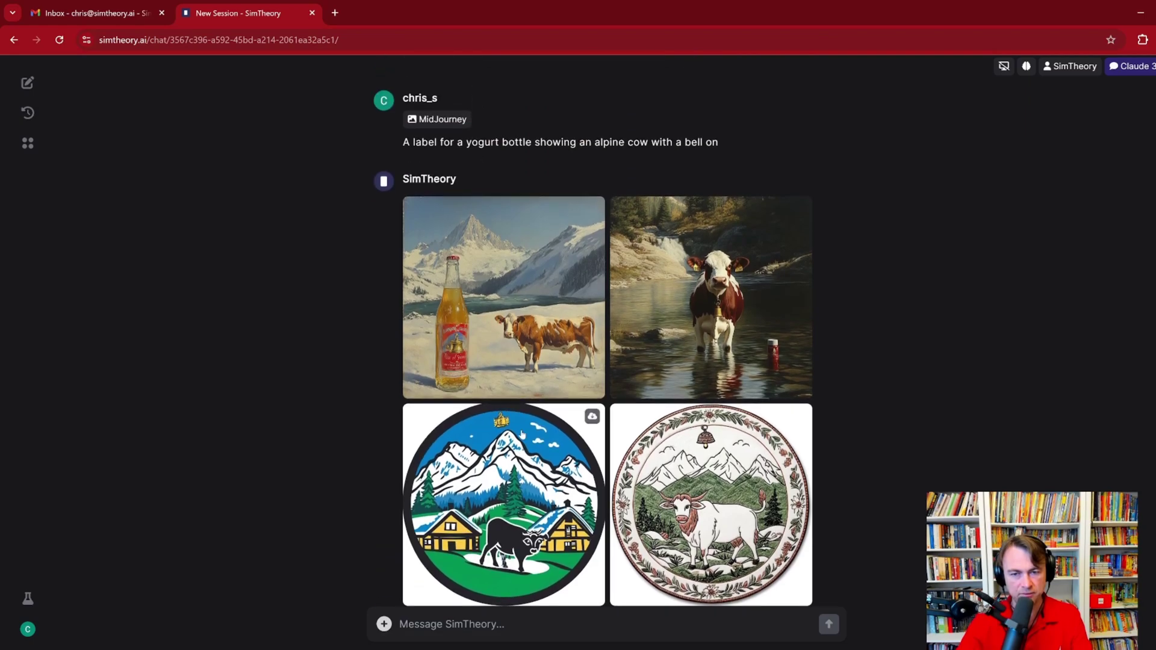
pyautogui.scroll(-10, 503, 386)
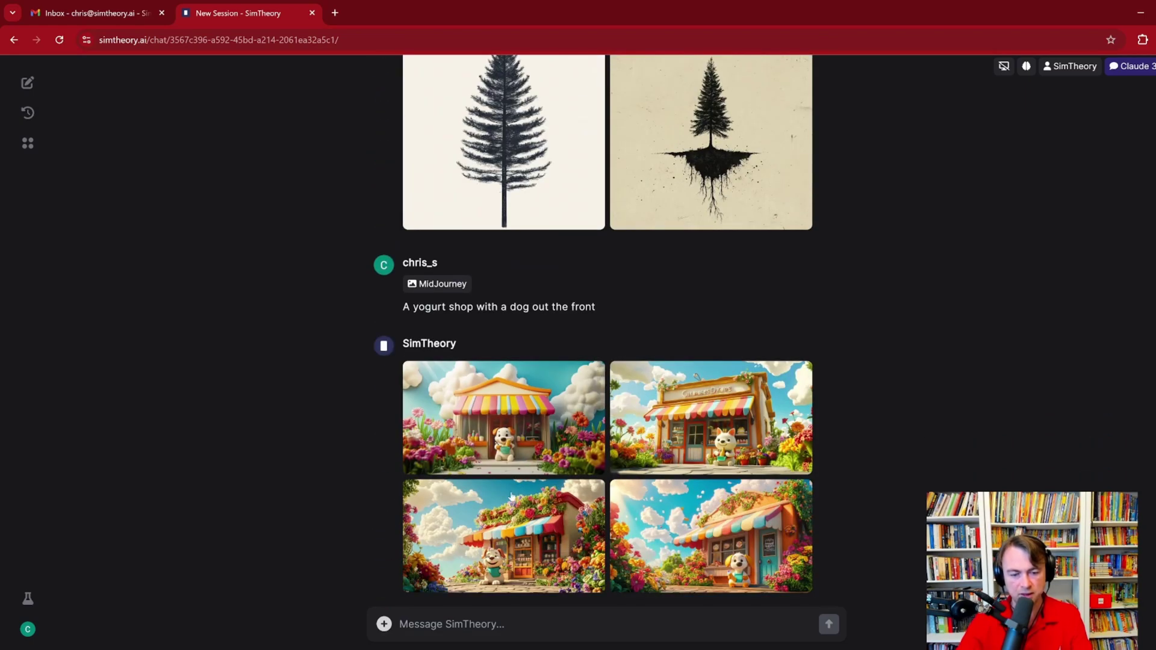
pyautogui.click(384, 623)
pyautogui.click(511, 266)
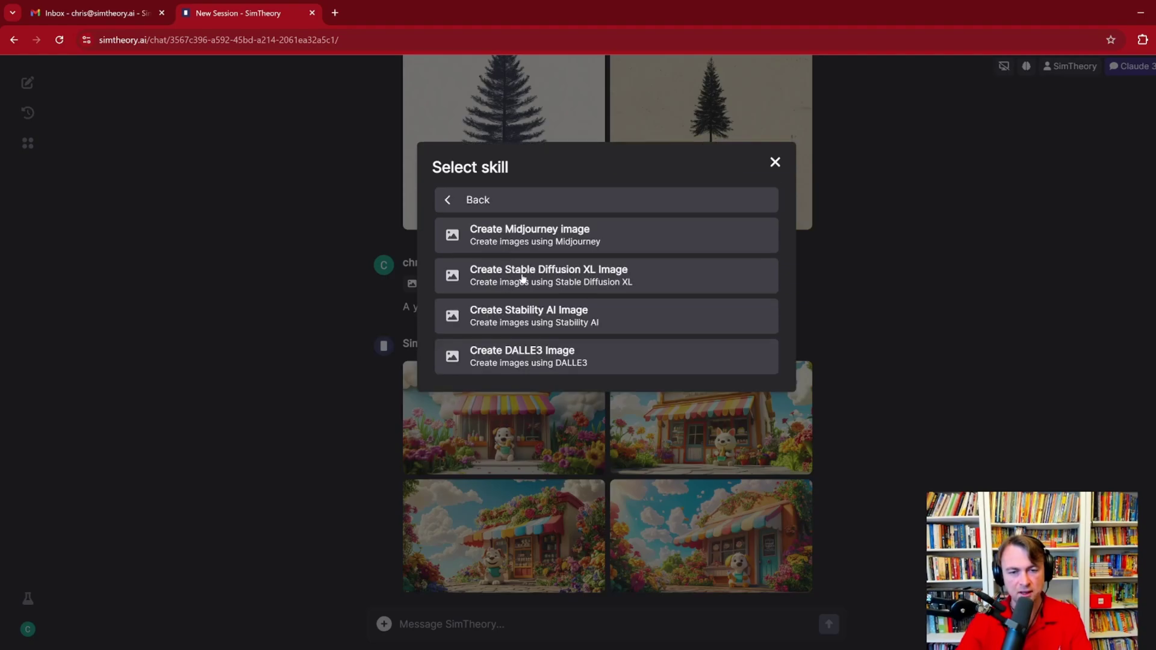
pyautogui.click(775, 162)
pyautogui.scroll(10, 696, 328)
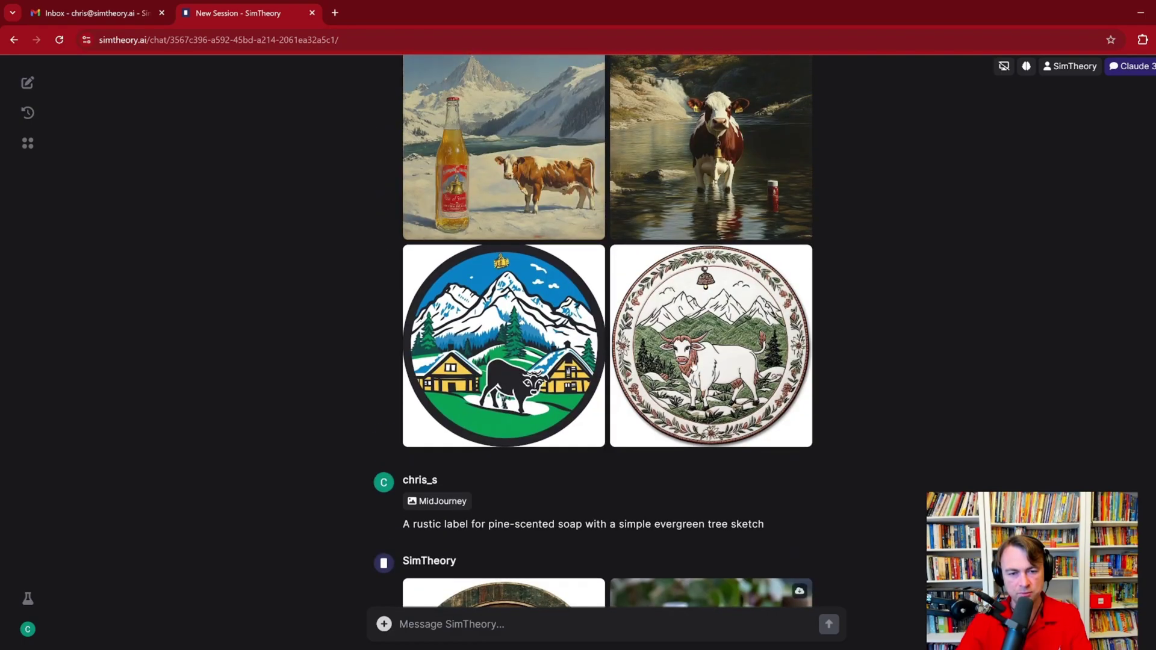
# Step: Copy the earlier alpine cow yogurt label prompt from the chat and choose the Stable Diffusion XL image skill
pyautogui.scroll(3, 408, 155)
pyautogui.moveTo(403, 142); pyautogui.dragTo(715, 147)
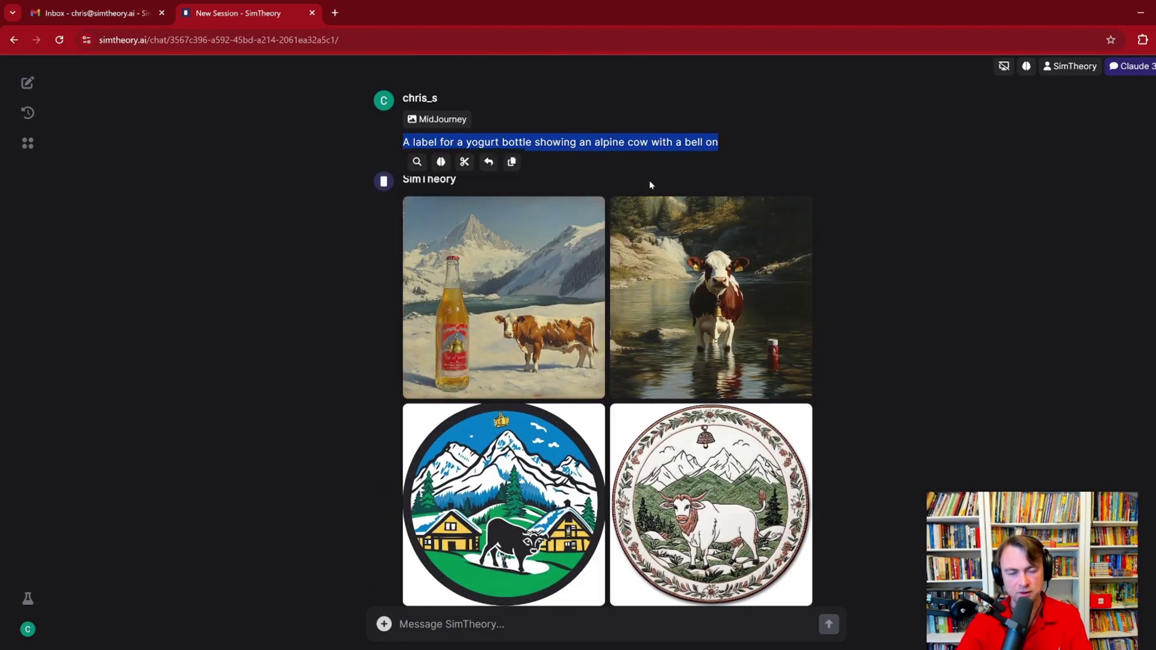
pyautogui.scroll(-10, 649, 184)
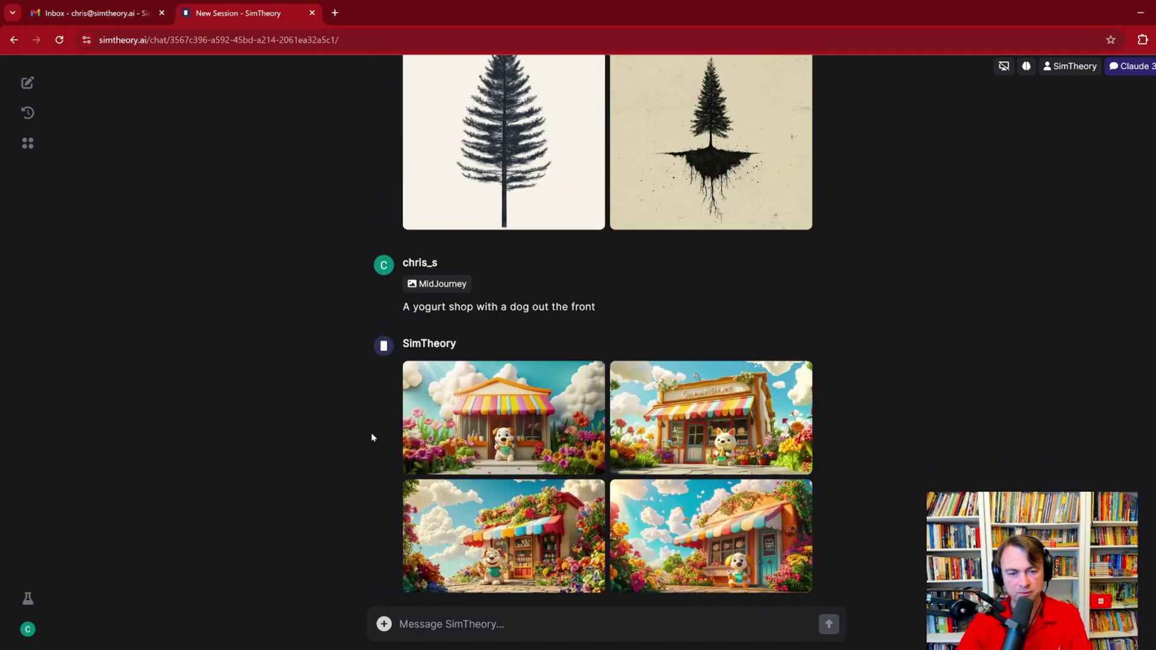
pyautogui.click(384, 624)
pyautogui.click(501, 283)
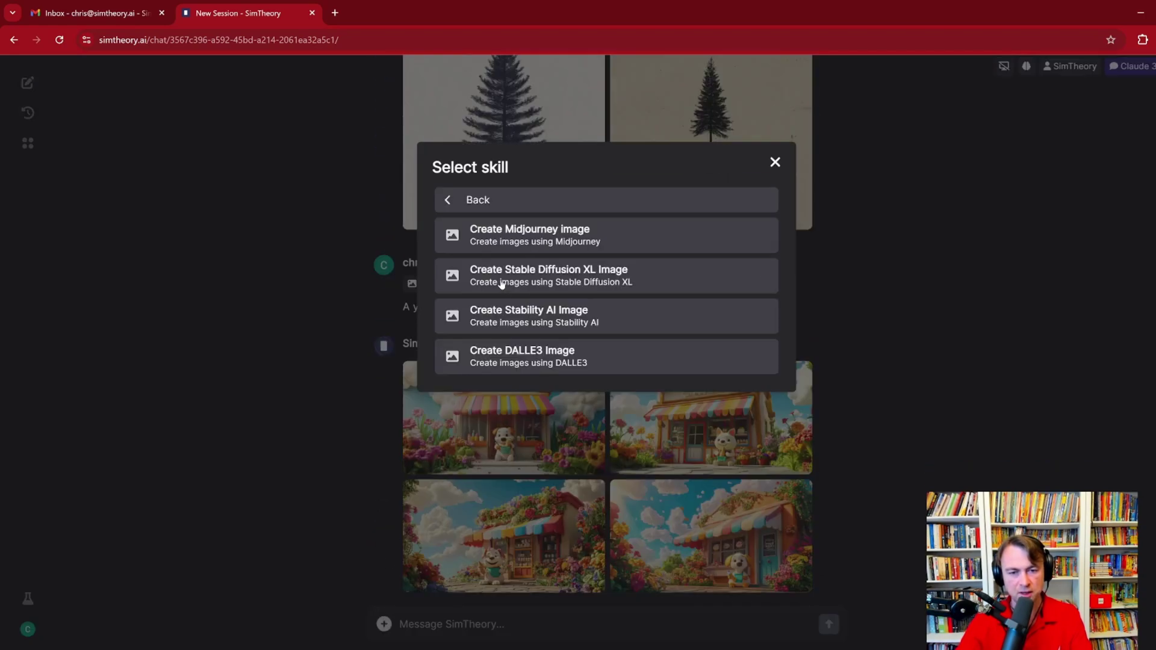
pyautogui.click(504, 278)
# Step: Look through the available Stable Diffusion XL image styles, keeping Default selected
pyautogui.click(480, 462)
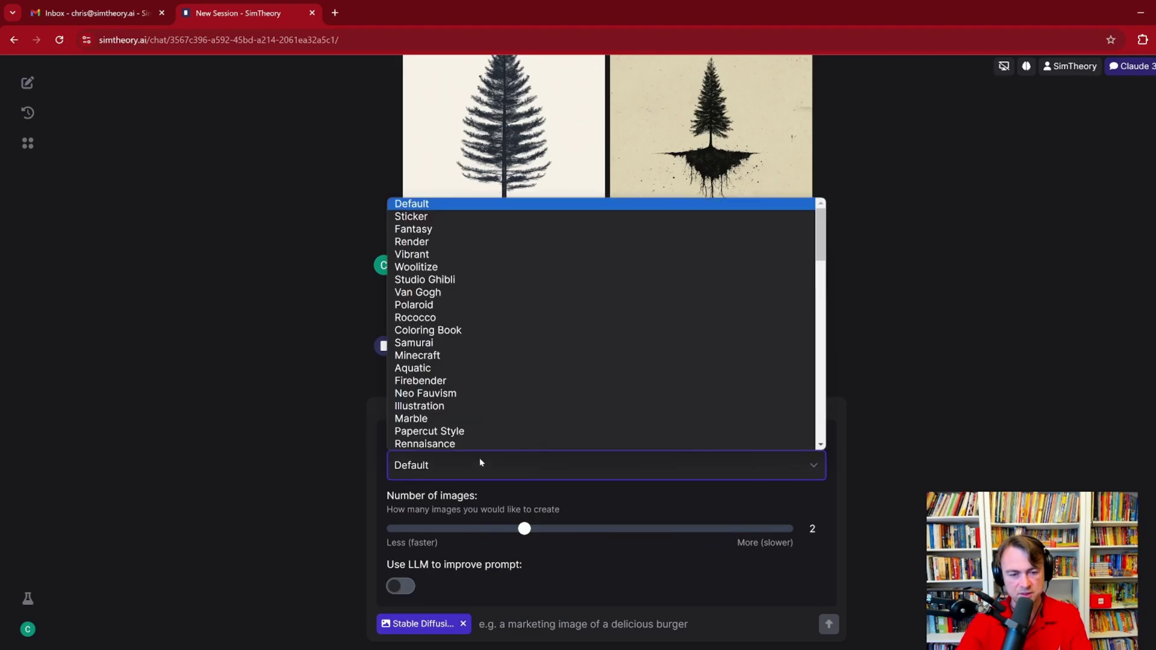
pyautogui.click(480, 462)
pyautogui.click(480, 464)
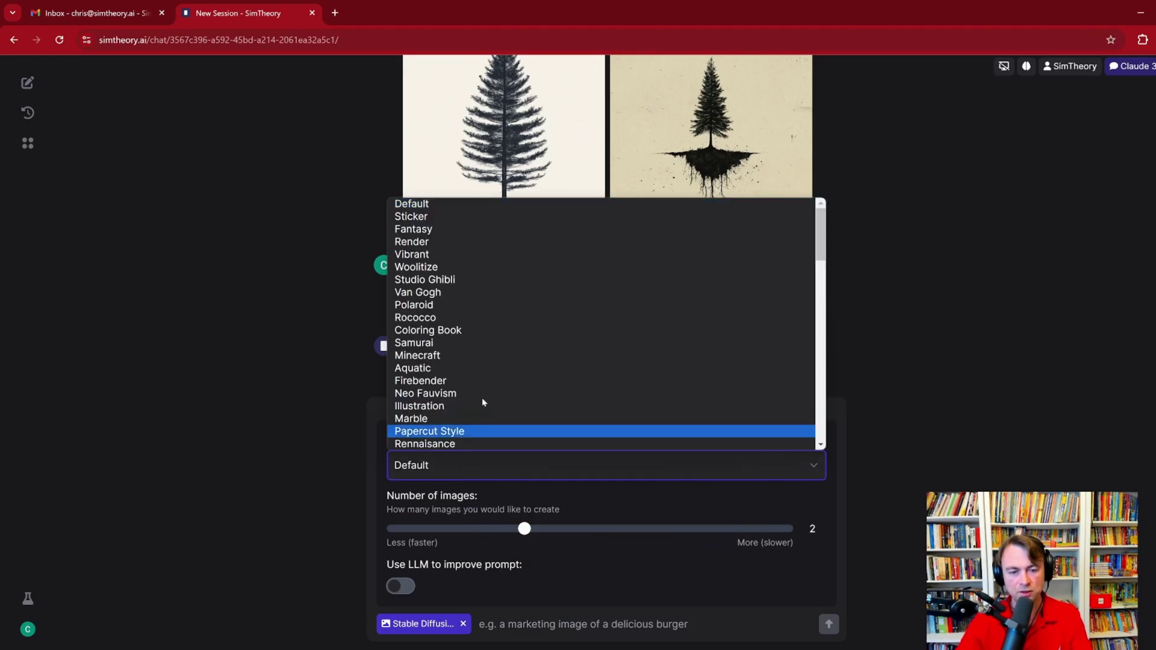
pyautogui.scroll(-10, 476, 337)
pyautogui.scroll(10, 423, 440)
pyautogui.click(382, 442)
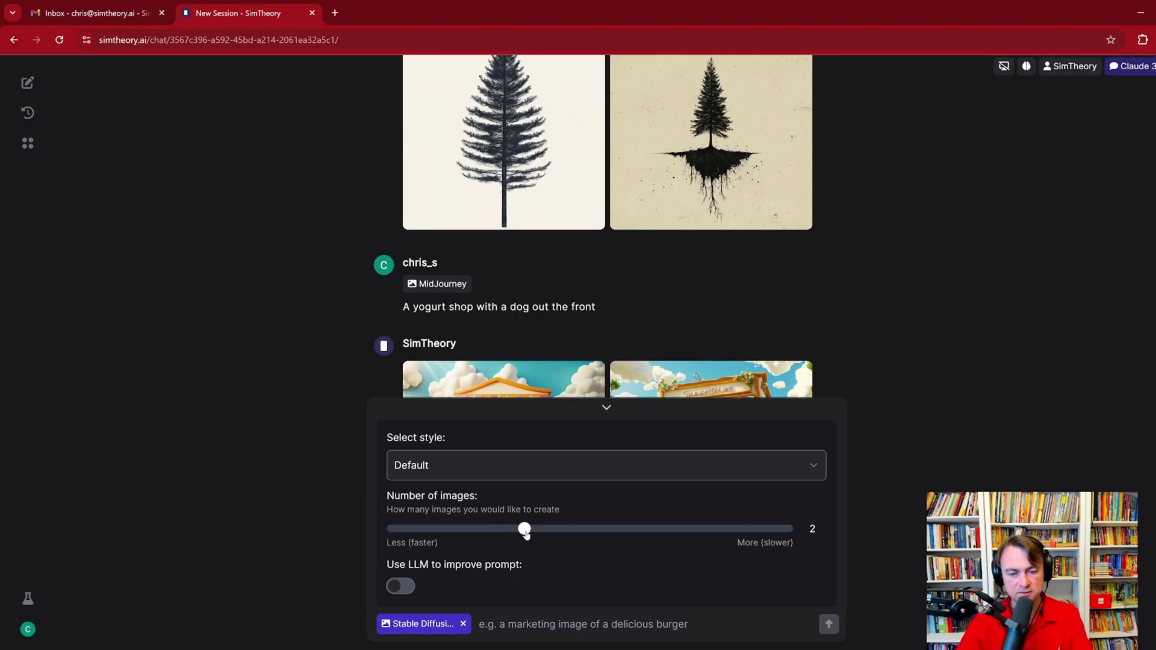
# Step: Set the number of images to 3 and submit the prompt "A label for a yogurt bottle showing an alpine cow with a bell on"
pyautogui.moveTo(526, 534); pyautogui.dragTo(654, 534)
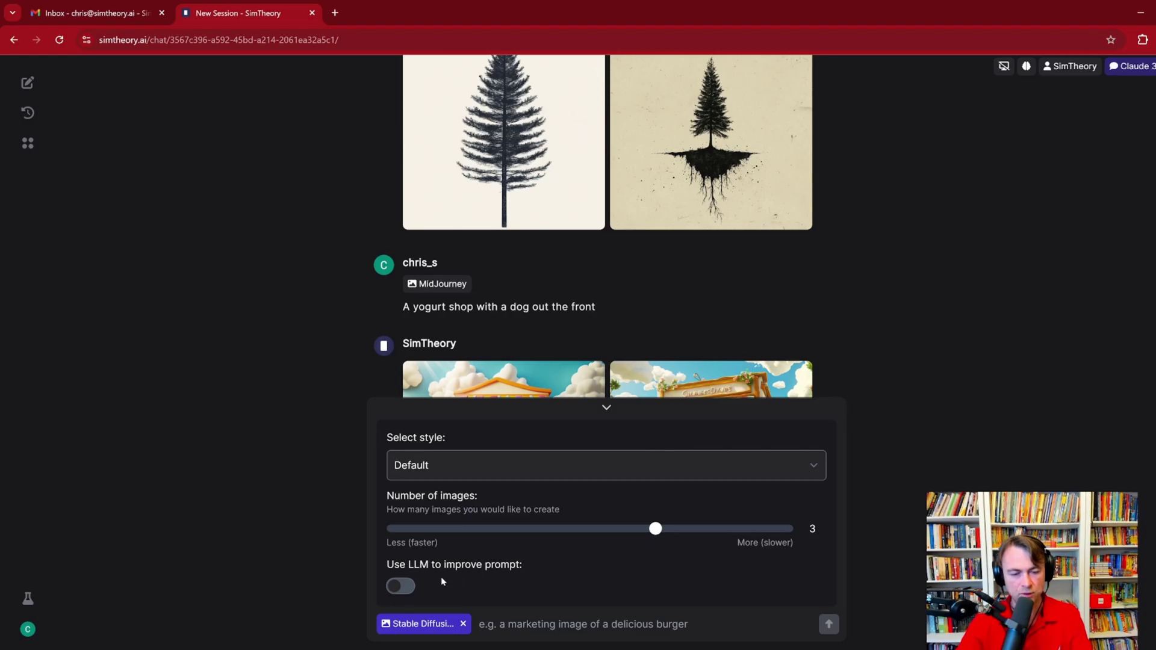
pyautogui.moveTo(388, 563); pyautogui.dragTo(540, 566)
pyautogui.click(513, 614)
pyautogui.write('A label for a yogurt bottle showing an alpine cow with a bell on')
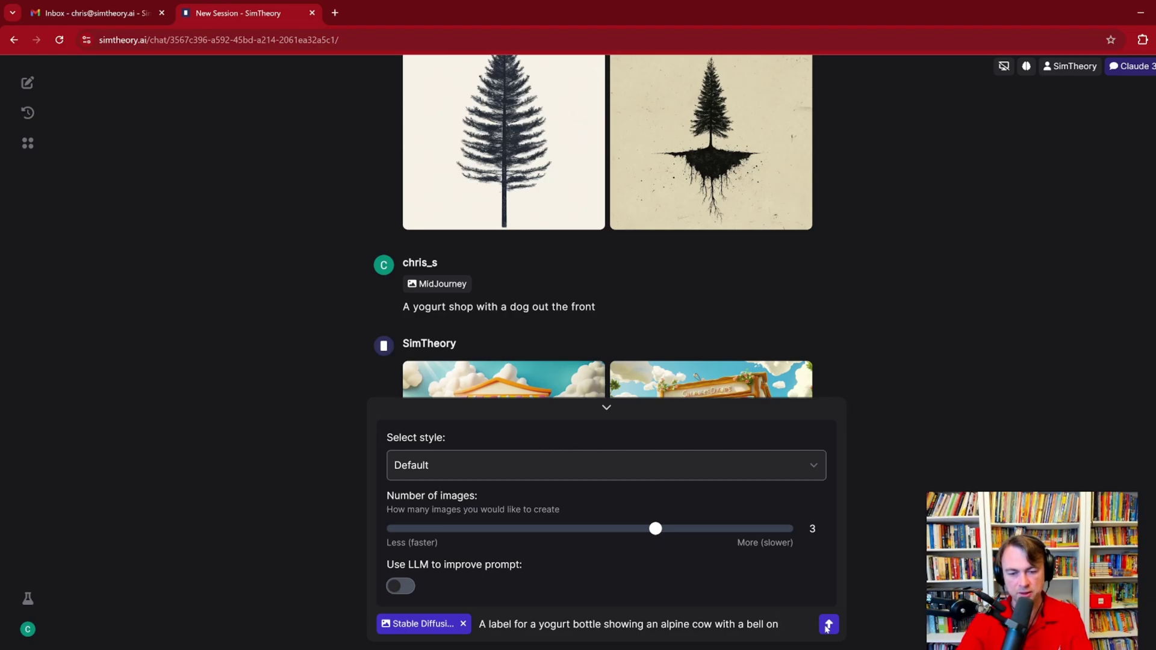
pyautogui.click(828, 625)
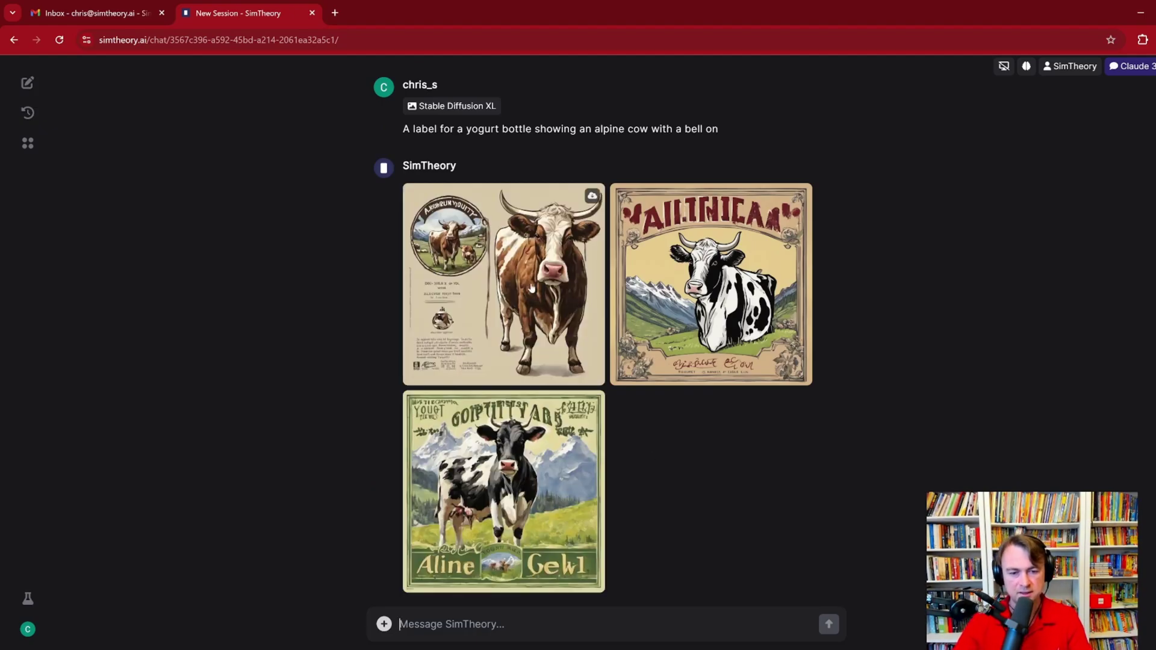
# Step: Examine the three Stable Diffusion XL label images enlarged, close the viewer, and compare them with the earlier Midjourney images in the chat
pyautogui.click(525, 282)
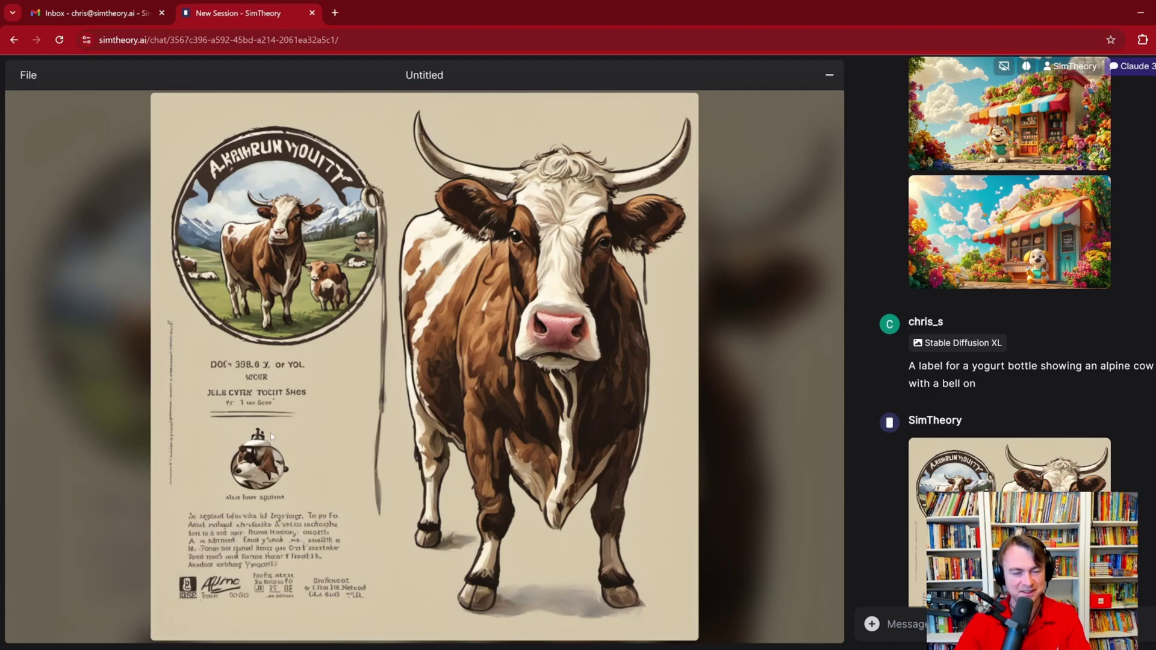
pyautogui.scroll(-4, 955, 284)
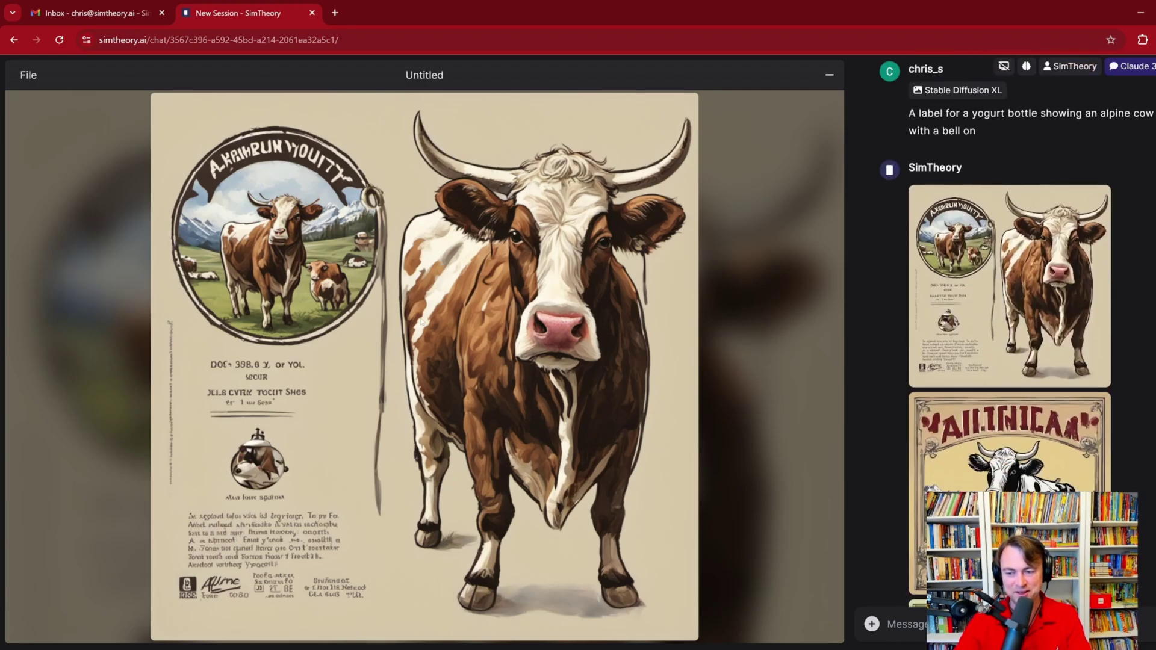
pyautogui.click(987, 467)
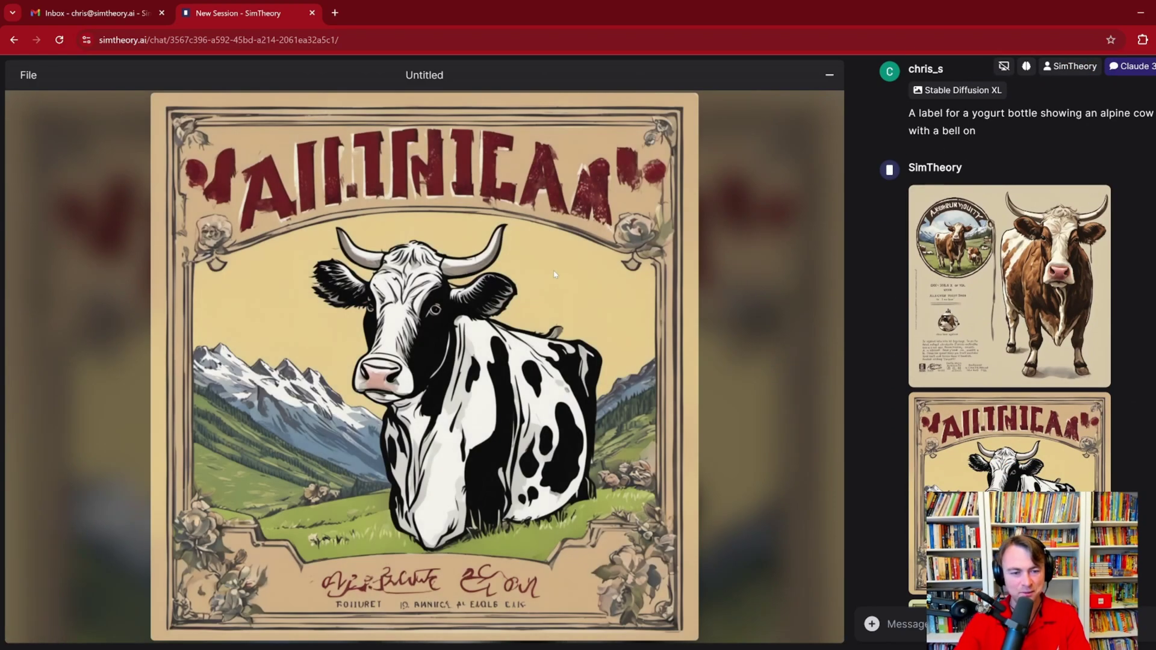
pyautogui.click(939, 311)
pyautogui.scroll(-3, 942, 319)
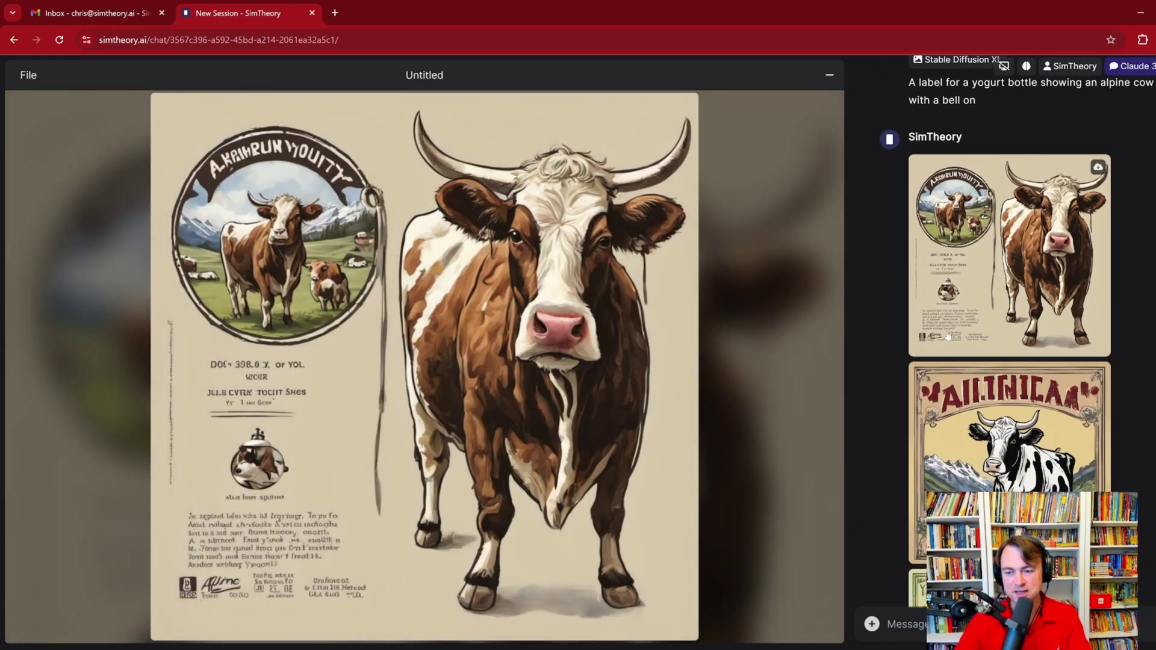
pyautogui.click(940, 445)
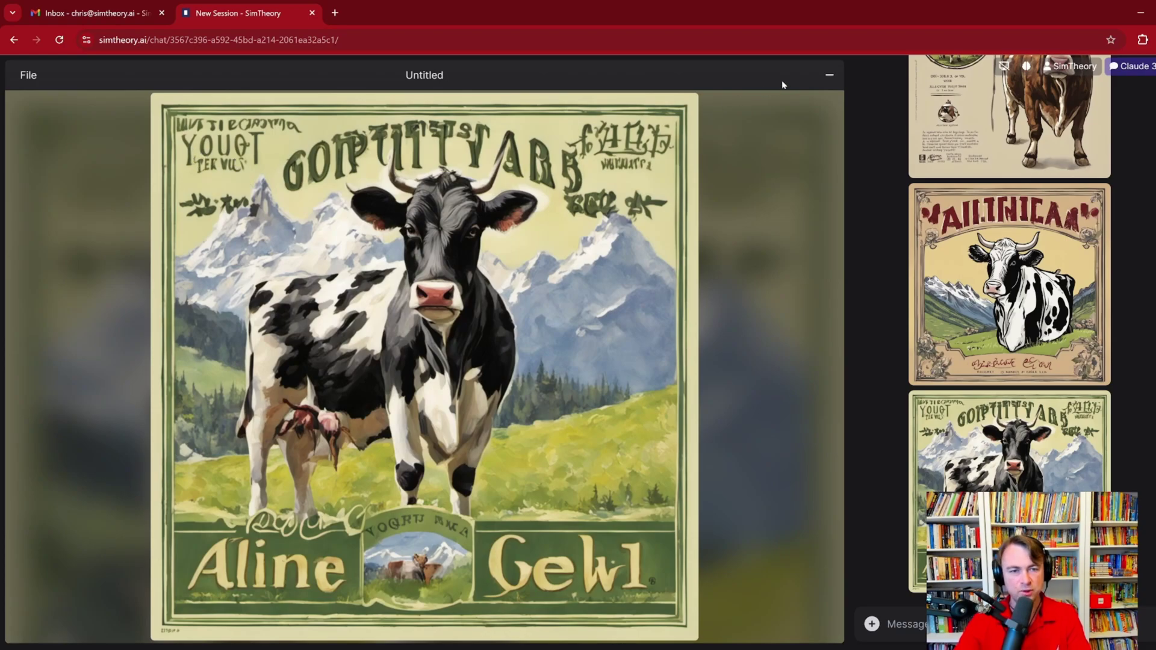
pyautogui.click(829, 77)
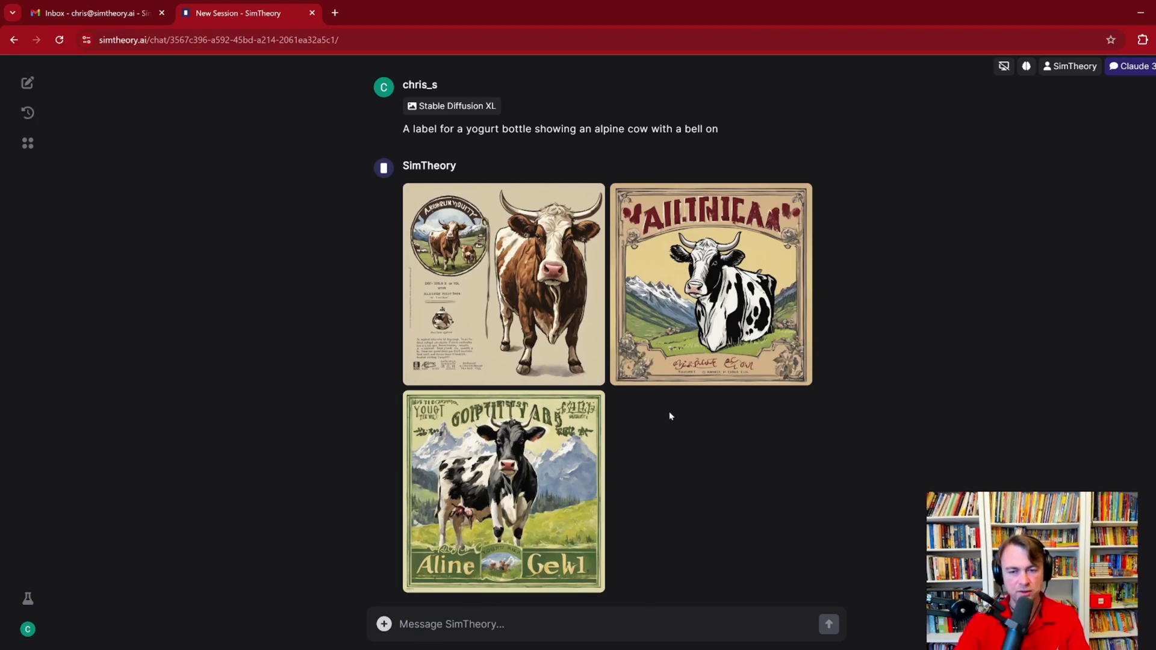
pyautogui.scroll(15, 667, 267)
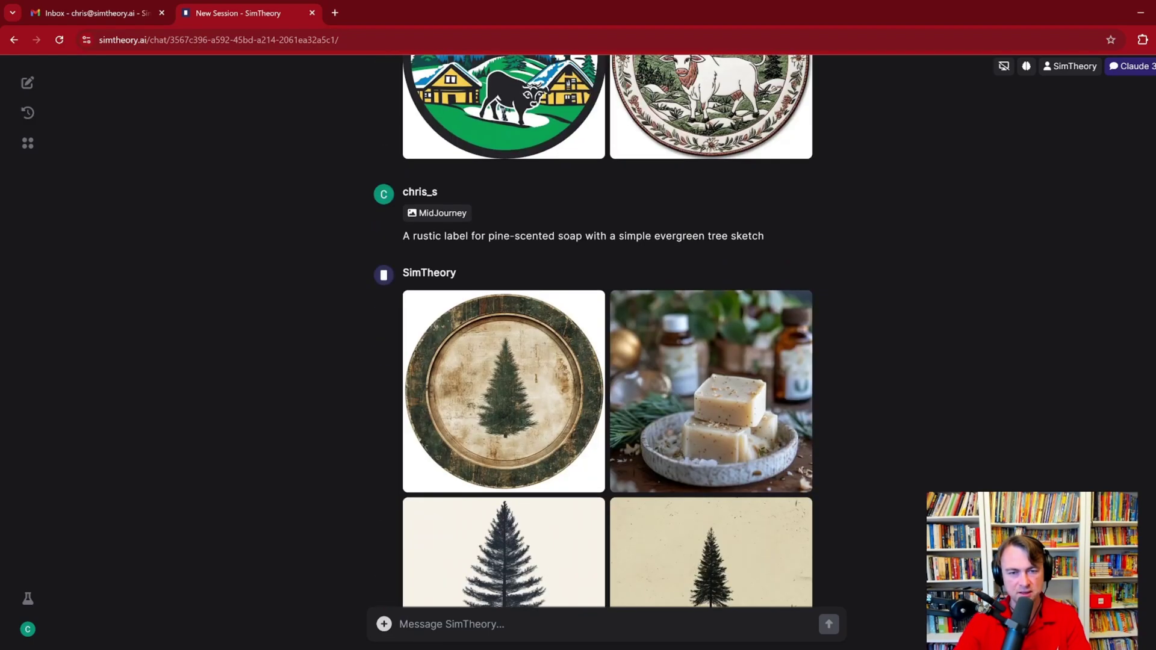
pyautogui.scroll(-12, 493, 324)
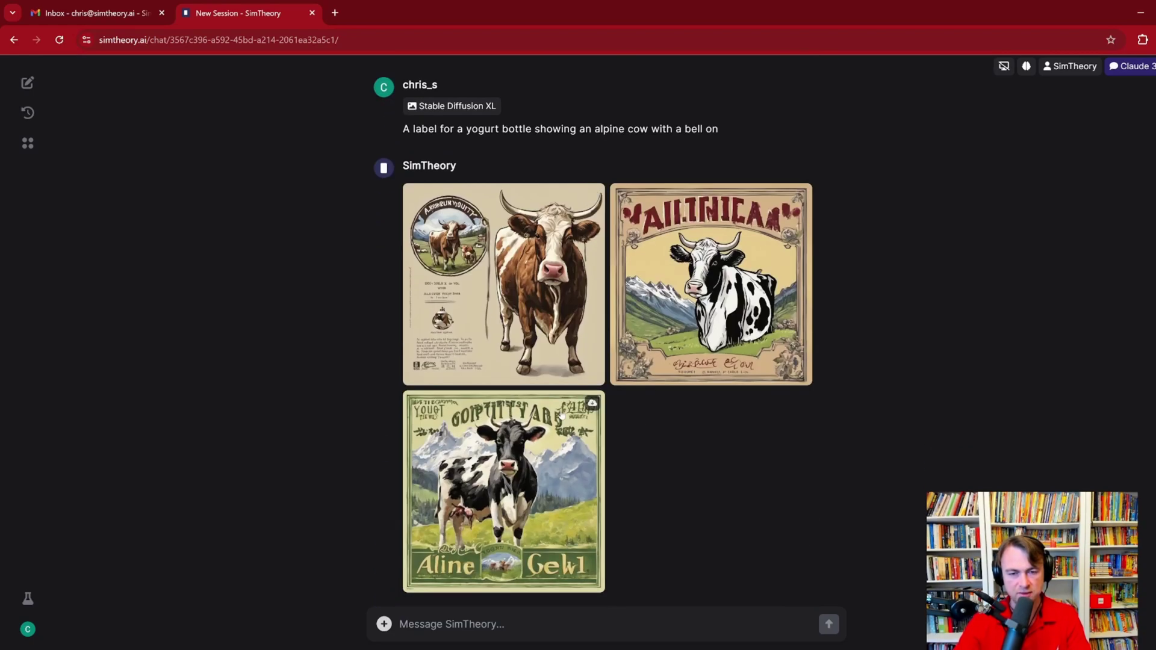
pyautogui.click(384, 624)
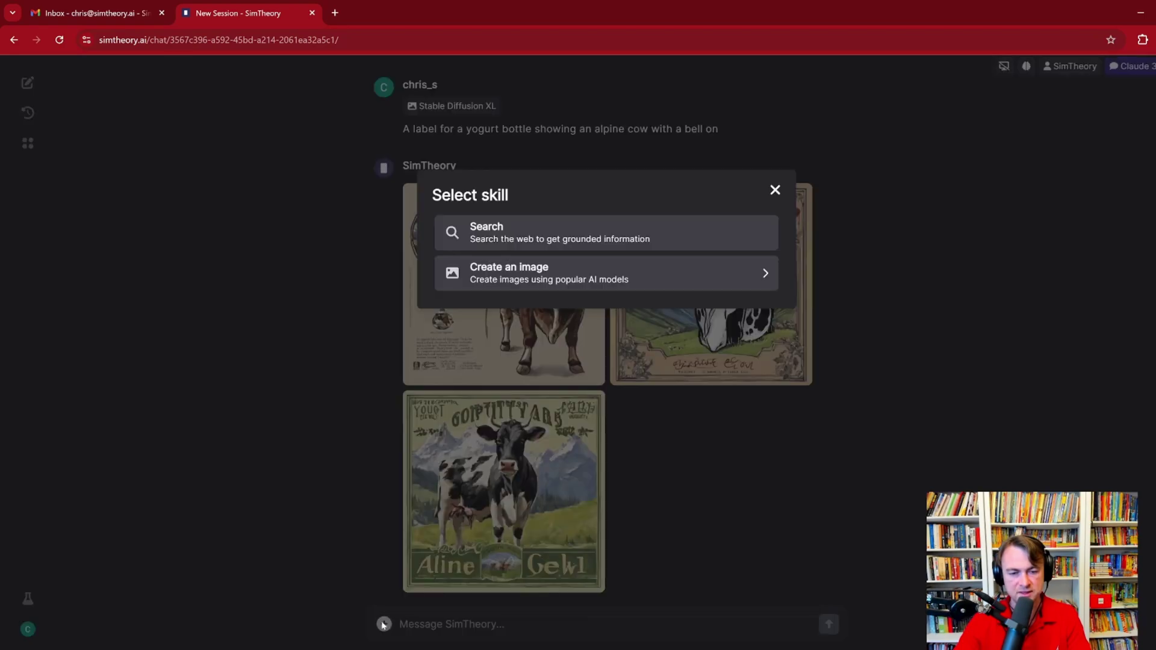
pyautogui.click(495, 285)
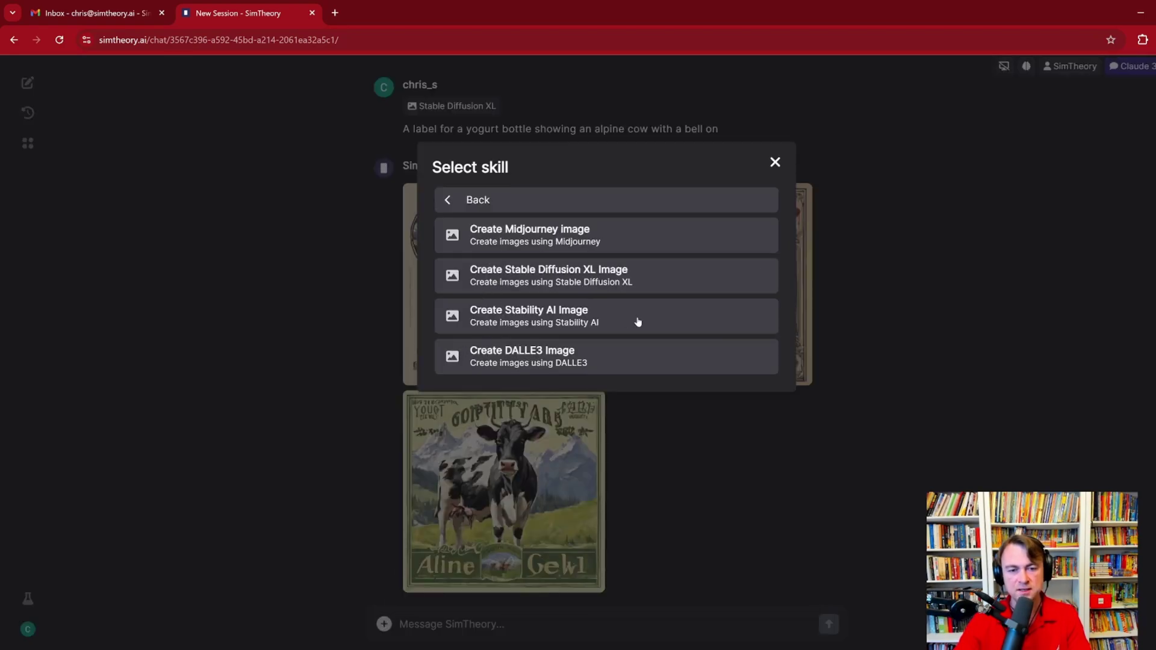
pyautogui.click(487, 318)
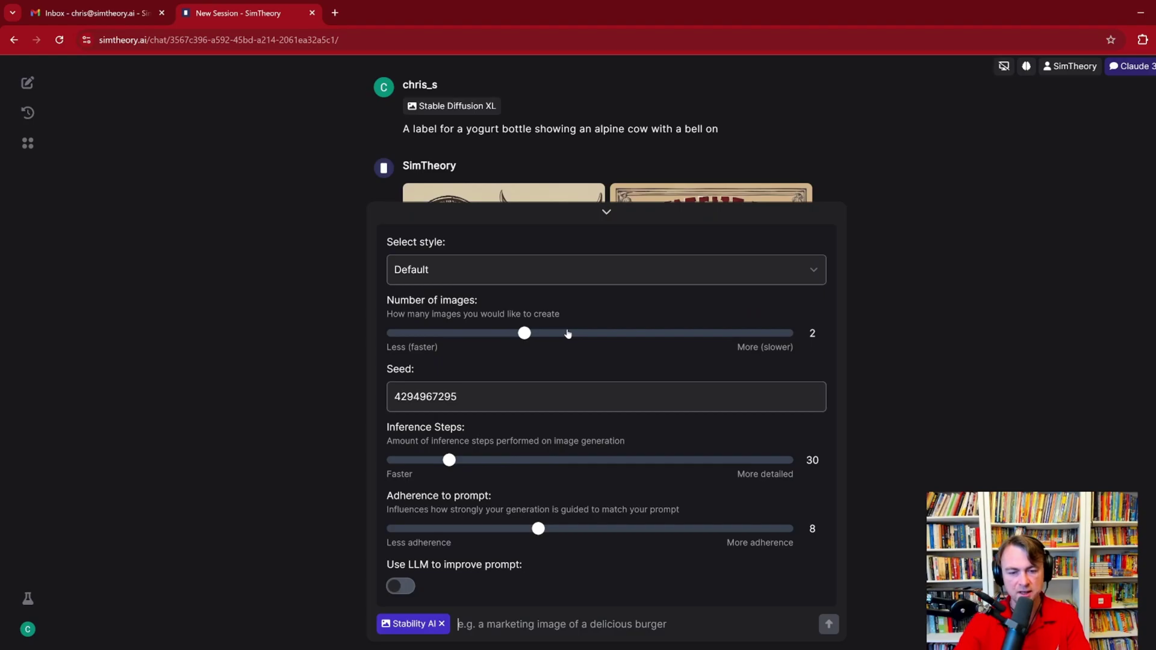
pyautogui.click(606, 212)
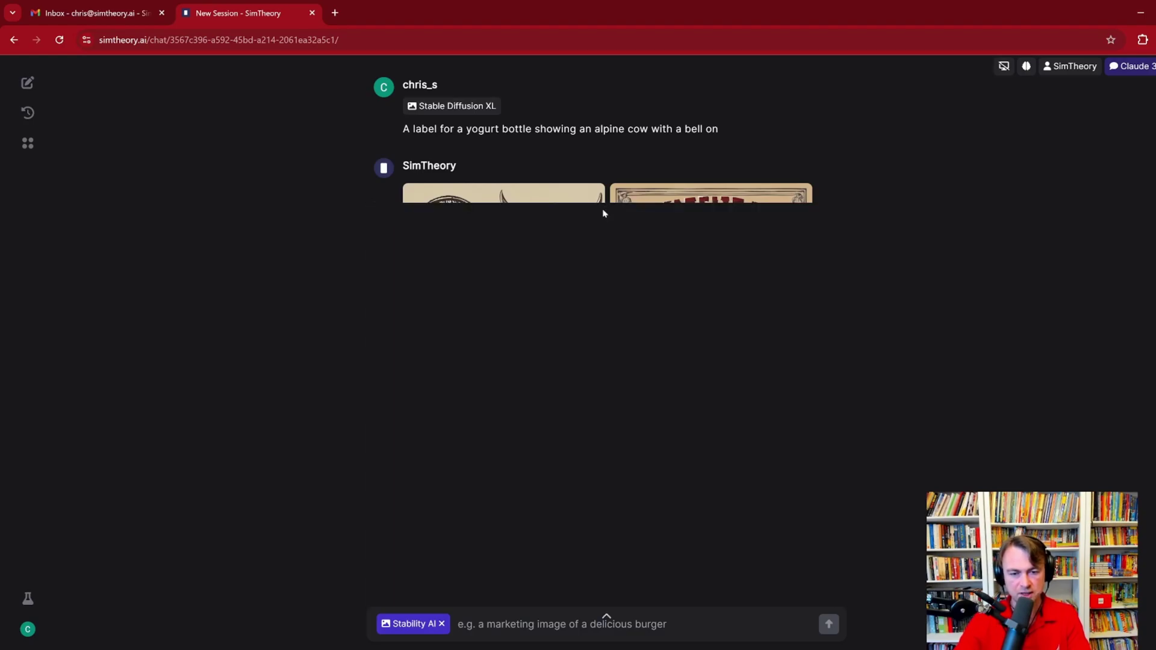
pyautogui.click(443, 623)
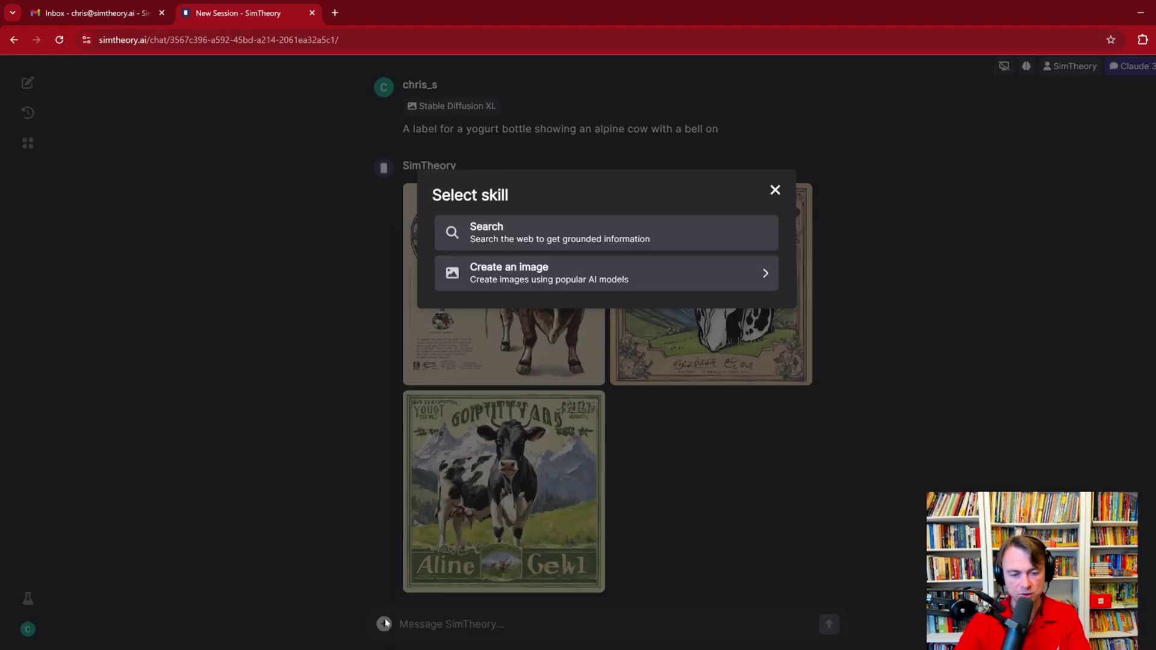
# Step: Choose the Stability AI image skill and set 3 images, 80 inference steps and a prompt adherence of 2
pyautogui.click(471, 274)
pyautogui.click(517, 314)
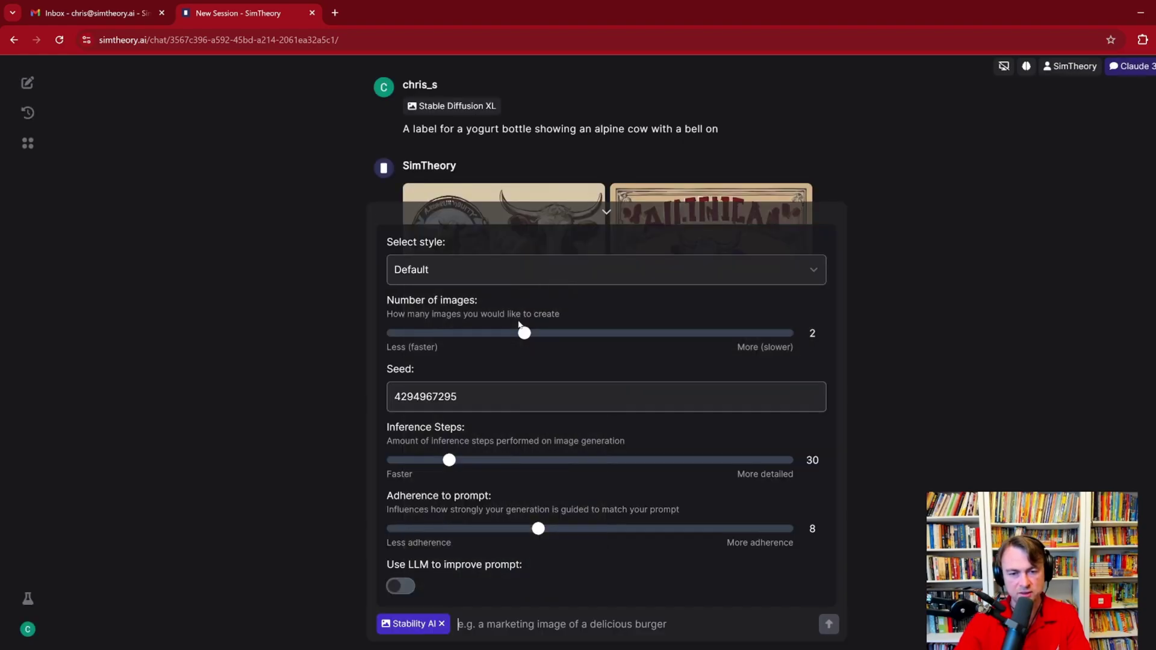
pyautogui.moveTo(511, 336); pyautogui.dragTo(718, 339)
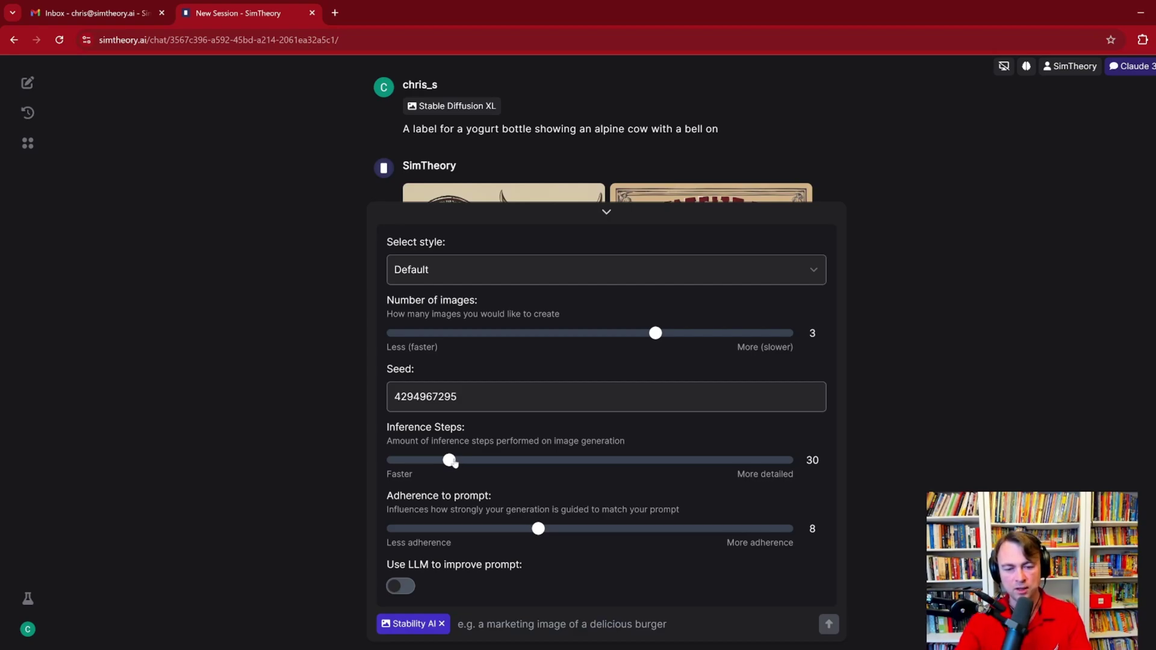
pyautogui.moveTo(456, 463); pyautogui.dragTo(591, 464)
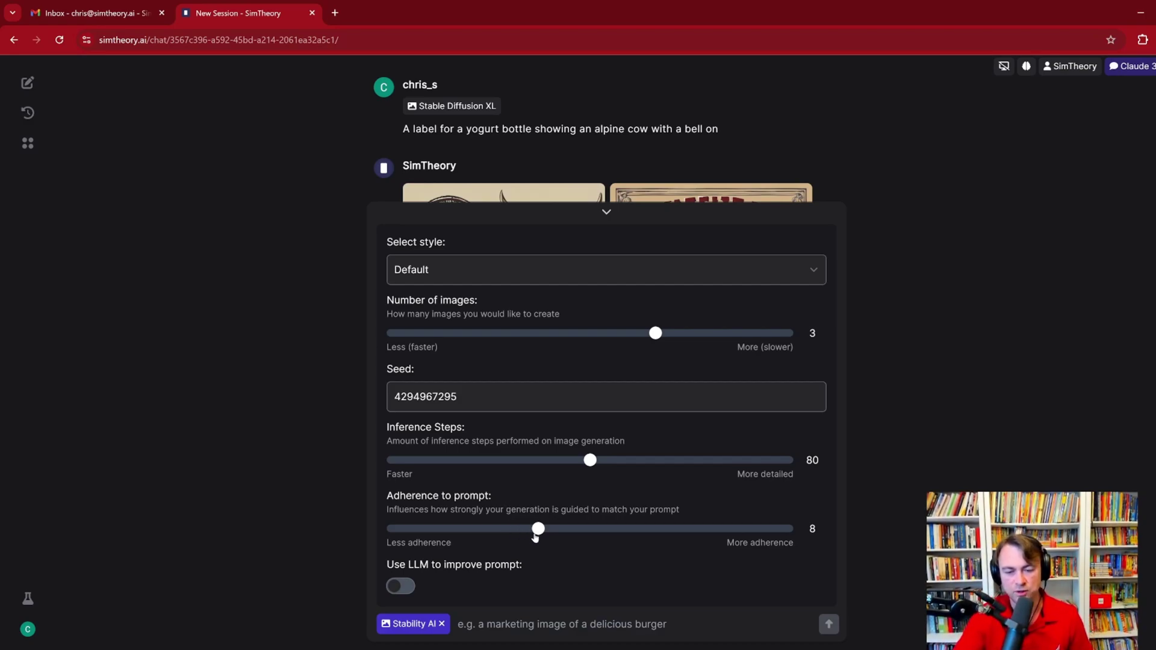
pyautogui.moveTo(539, 531); pyautogui.dragTo(452, 528)
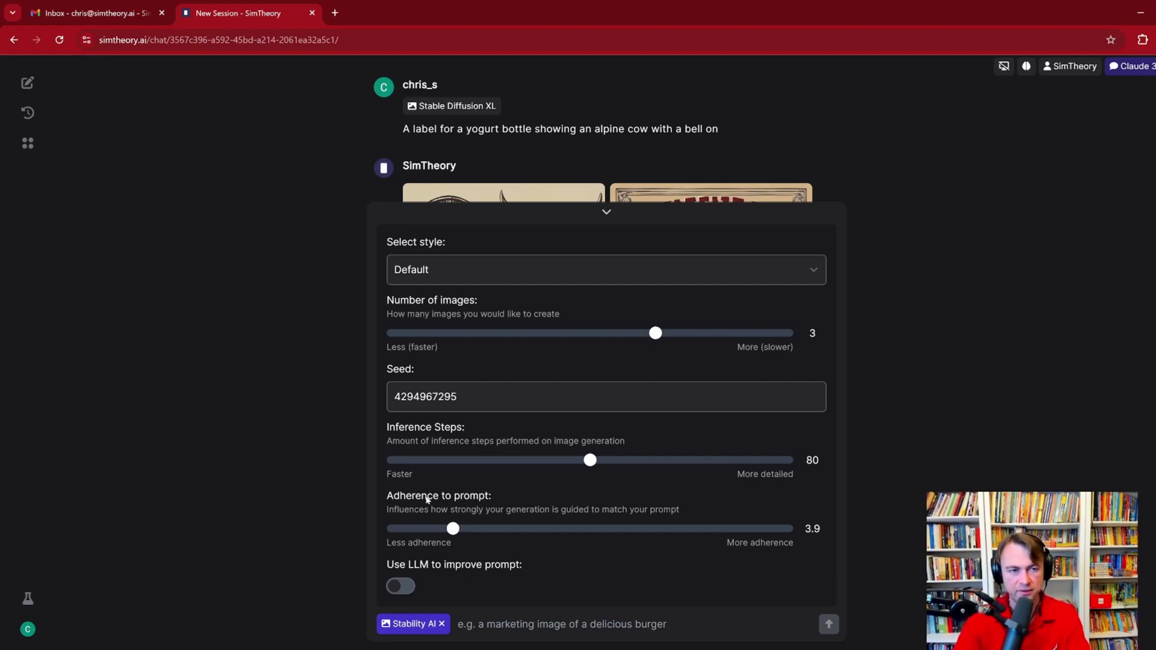
pyautogui.moveTo(452, 529); pyautogui.dragTo(413, 529)
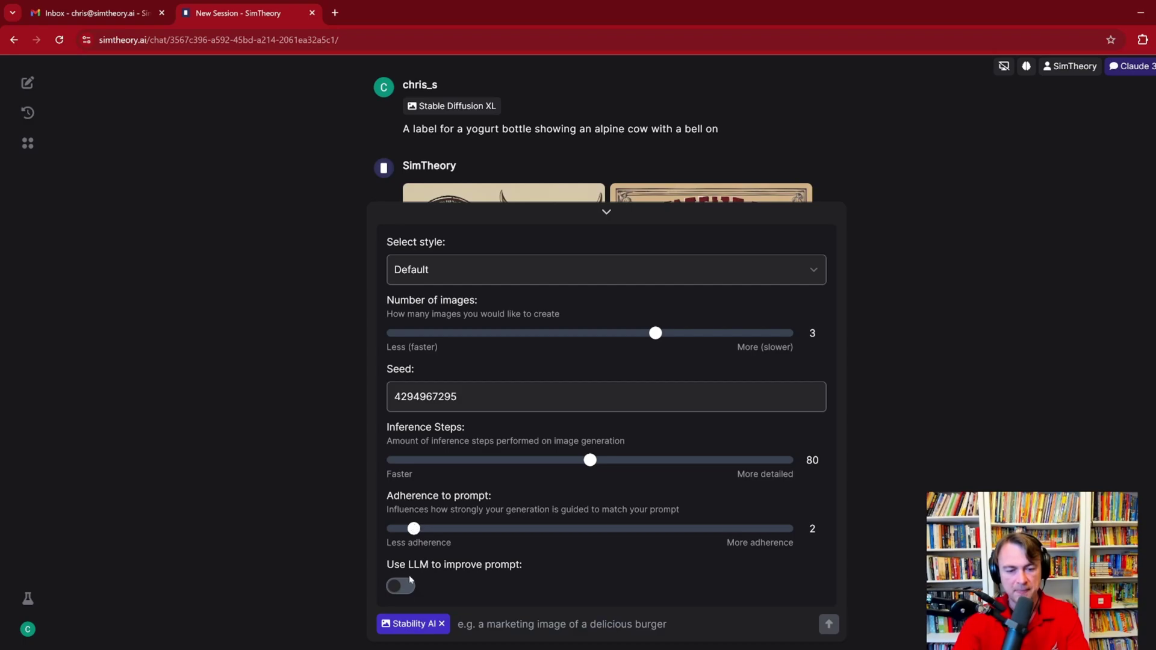
# Step: Submit the Stability AI prompt "A label for a yogurt bottle showing an alpine cow with a bell on" without LLM prompt improvement
pyautogui.moveTo(391, 566); pyautogui.dragTo(542, 564)
pyautogui.click(534, 576)
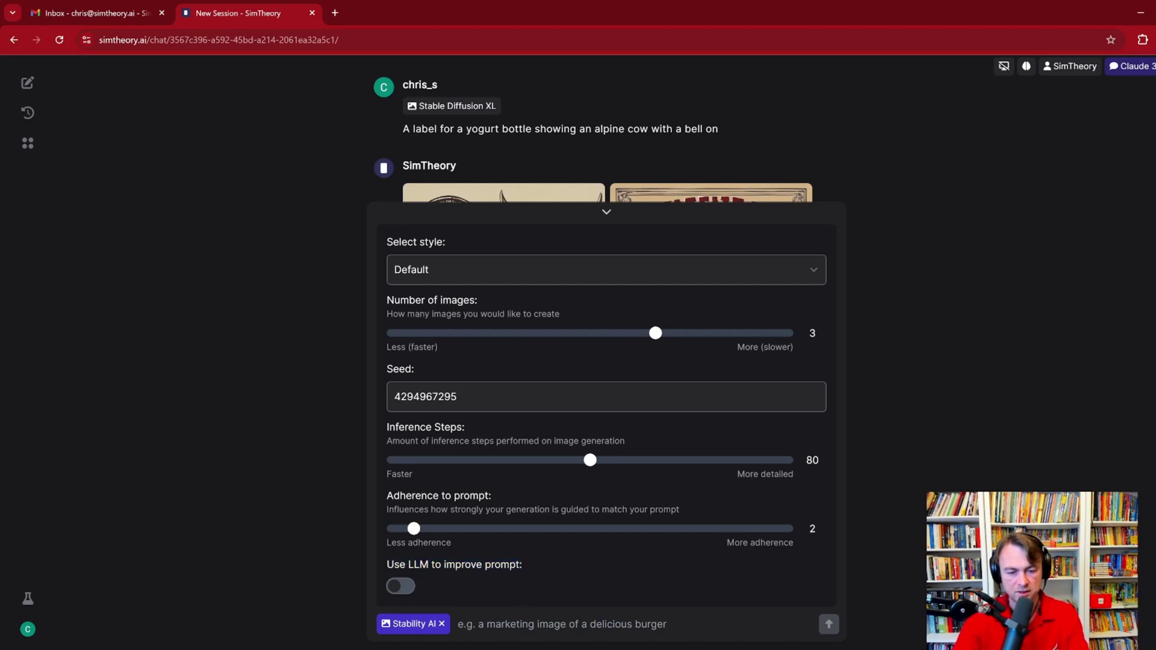
pyautogui.write('A label for a yogurt bottle showing an alpine cow with a bell on')
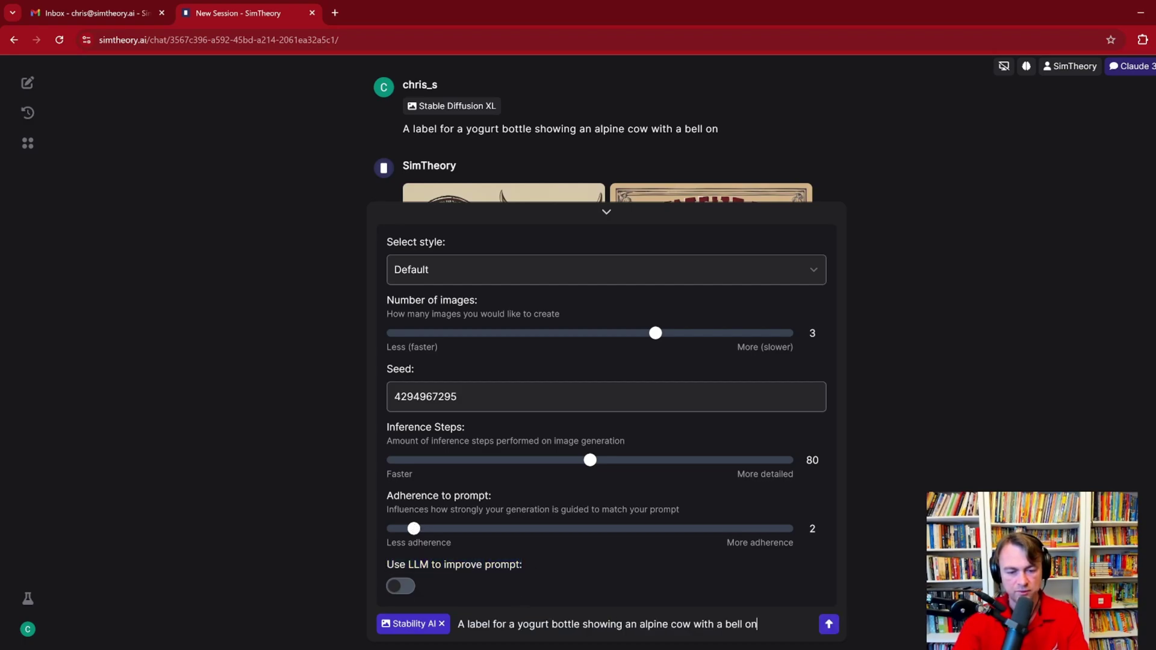
pyautogui.click(823, 626)
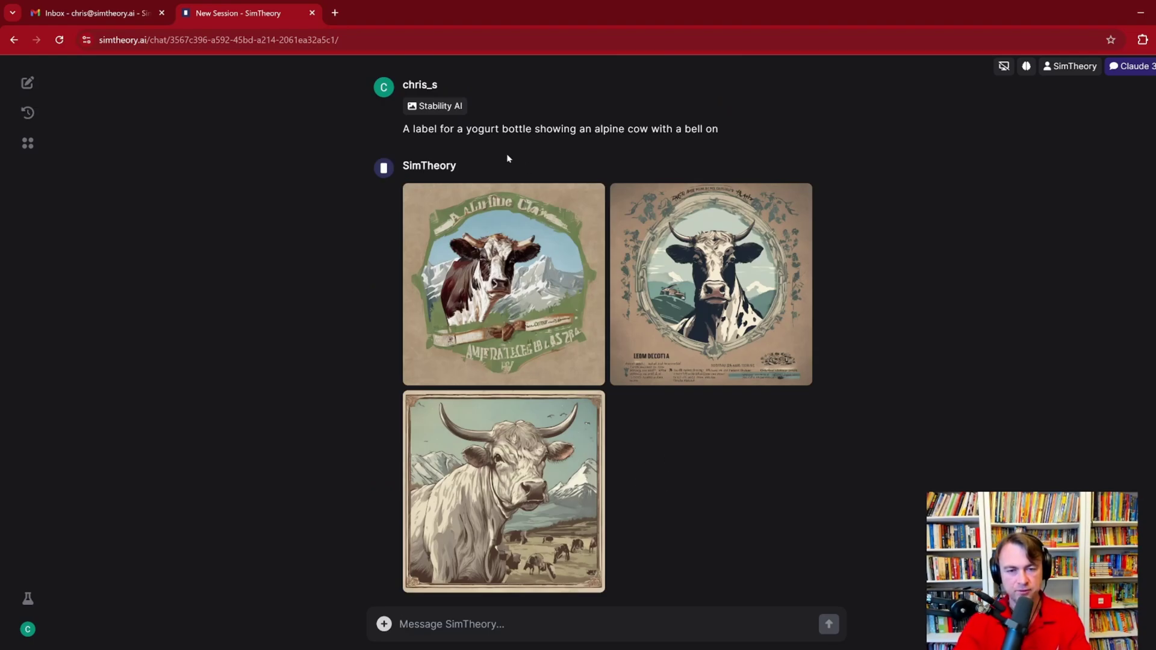
# Step: Examine each of the three Stability AI label images enlarged, close the viewer, and review them together in the chat
pyautogui.click(516, 253)
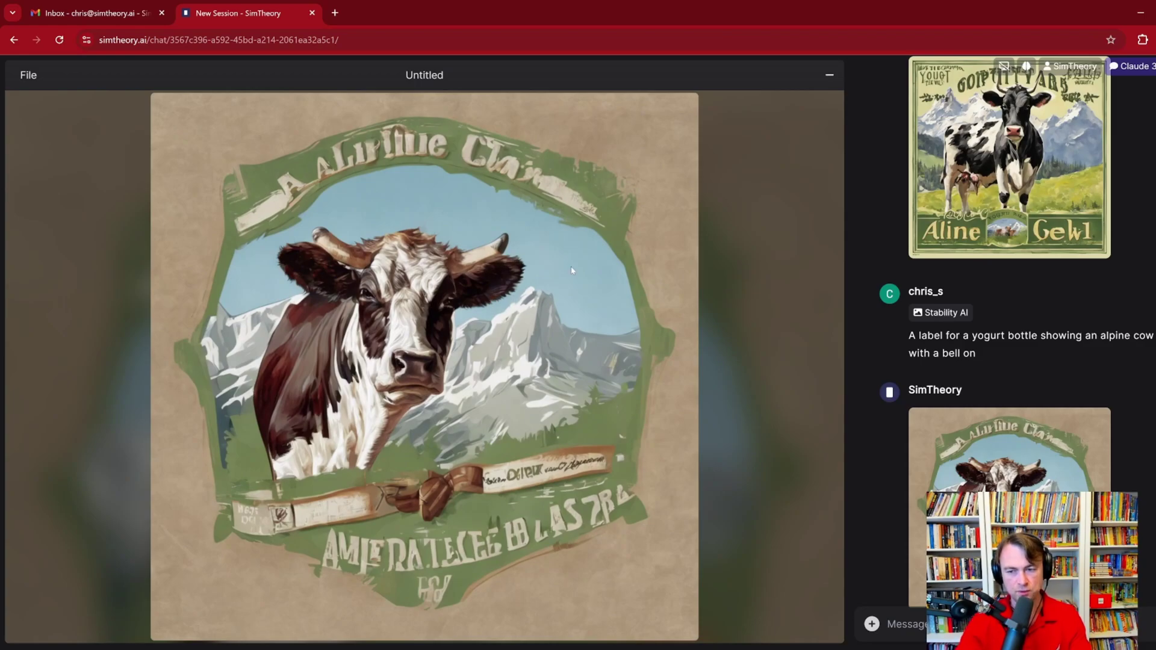
pyautogui.scroll(-3, 513, 257)
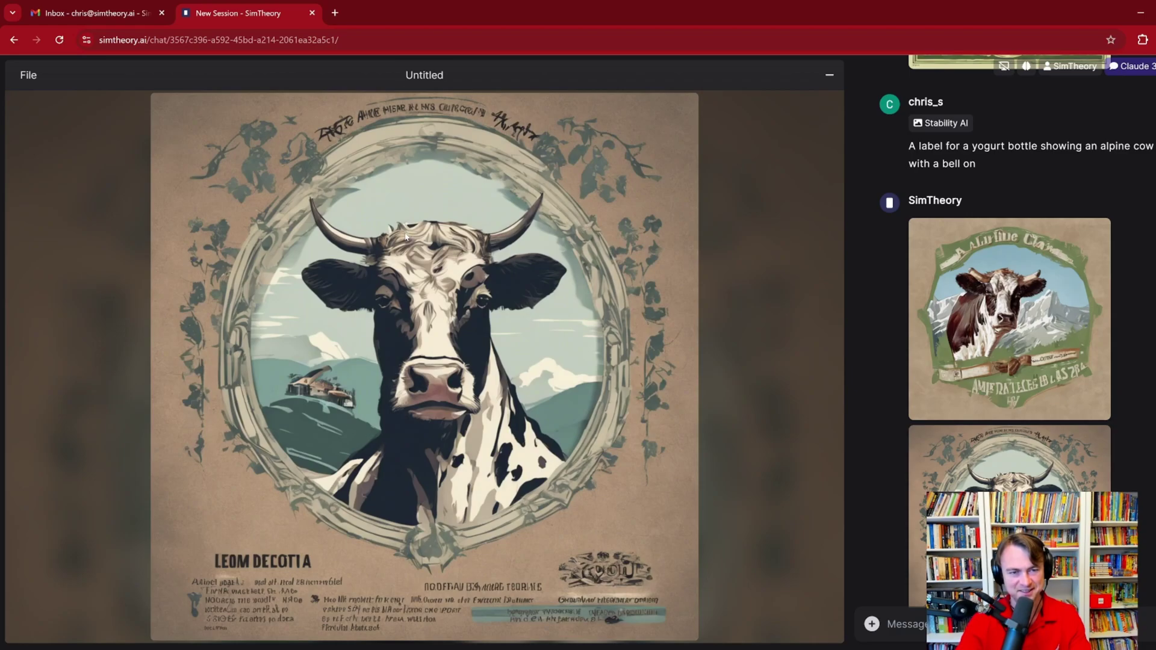
pyautogui.scroll(-4, 1009, 361)
pyautogui.click(975, 459)
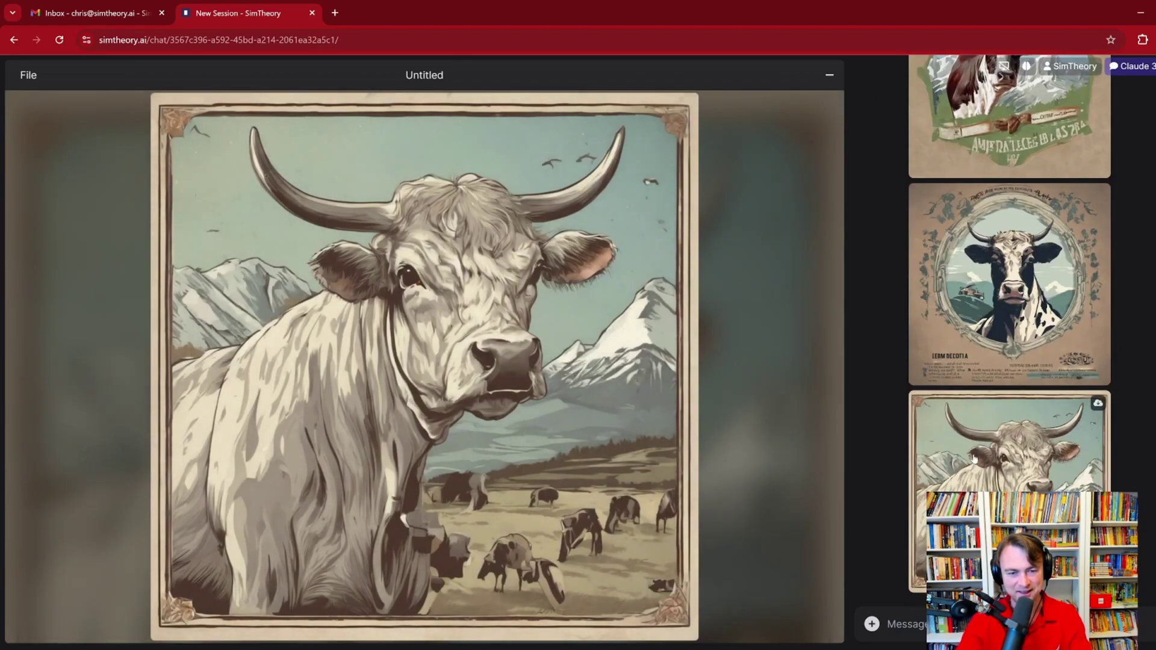
pyautogui.click(829, 78)
pyautogui.scroll(5, 518, 377)
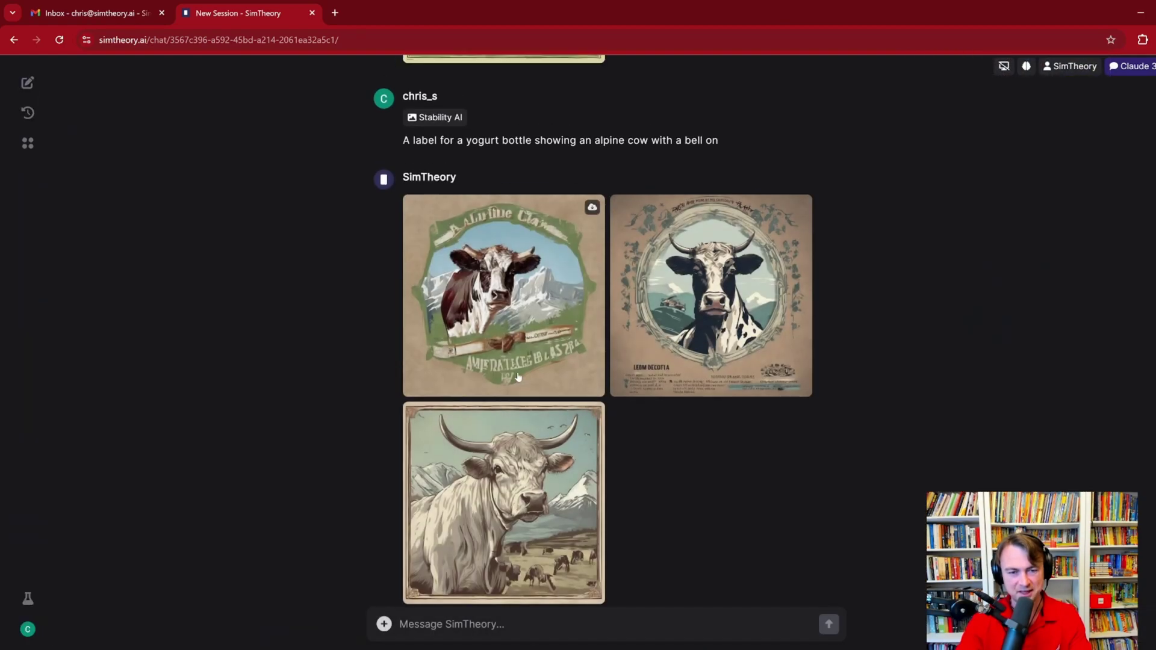
pyautogui.scroll(-6, 518, 378)
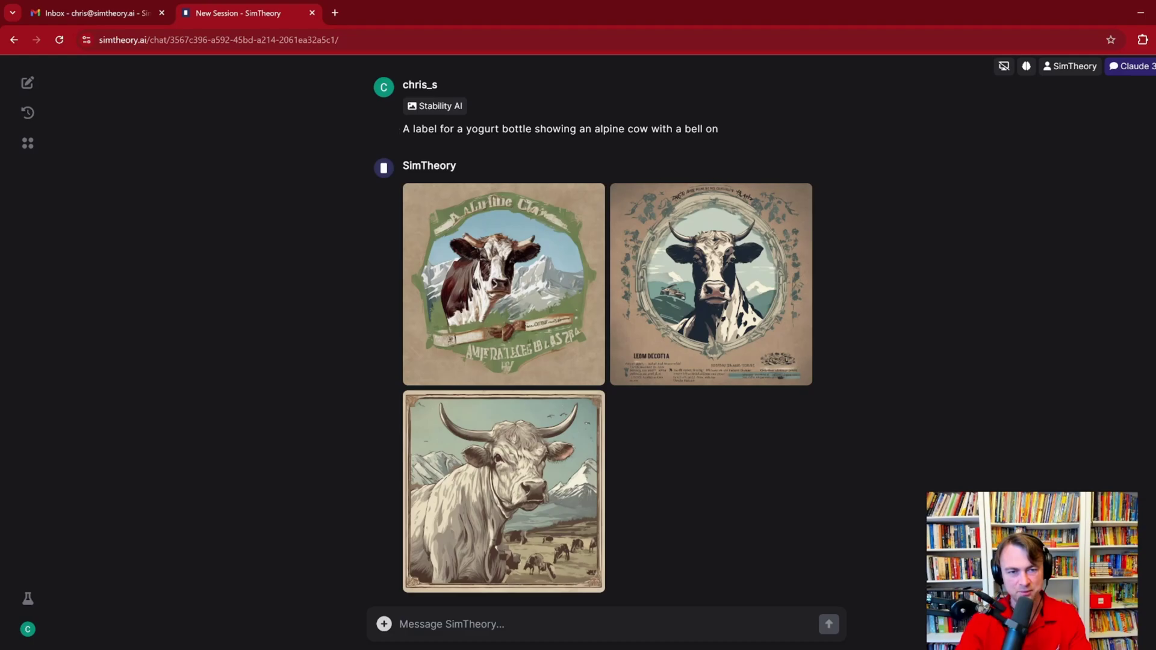
# Step: Submit the prompt "A label for a yogurt bottle showing an alpine cow with a bell on" again with the DALLE3 image skill
pyautogui.moveTo(403, 128); pyautogui.dragTo(761, 127)
pyautogui.hotkey('ctrl', 'c')
pyautogui.click(384, 623)
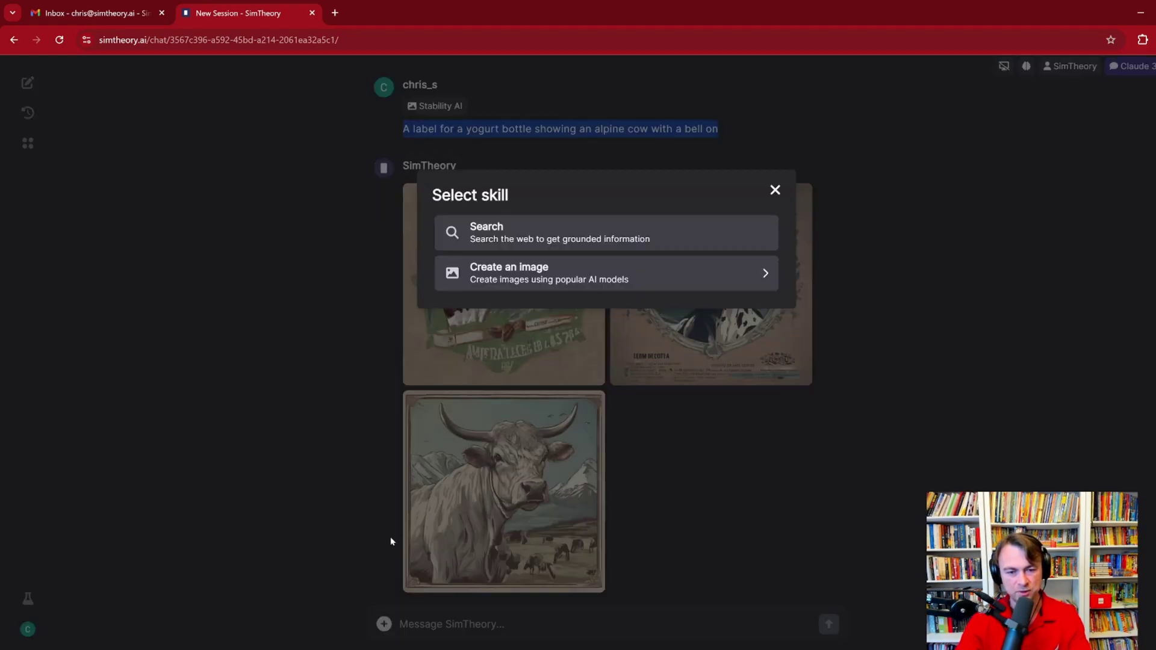
pyautogui.click(529, 277)
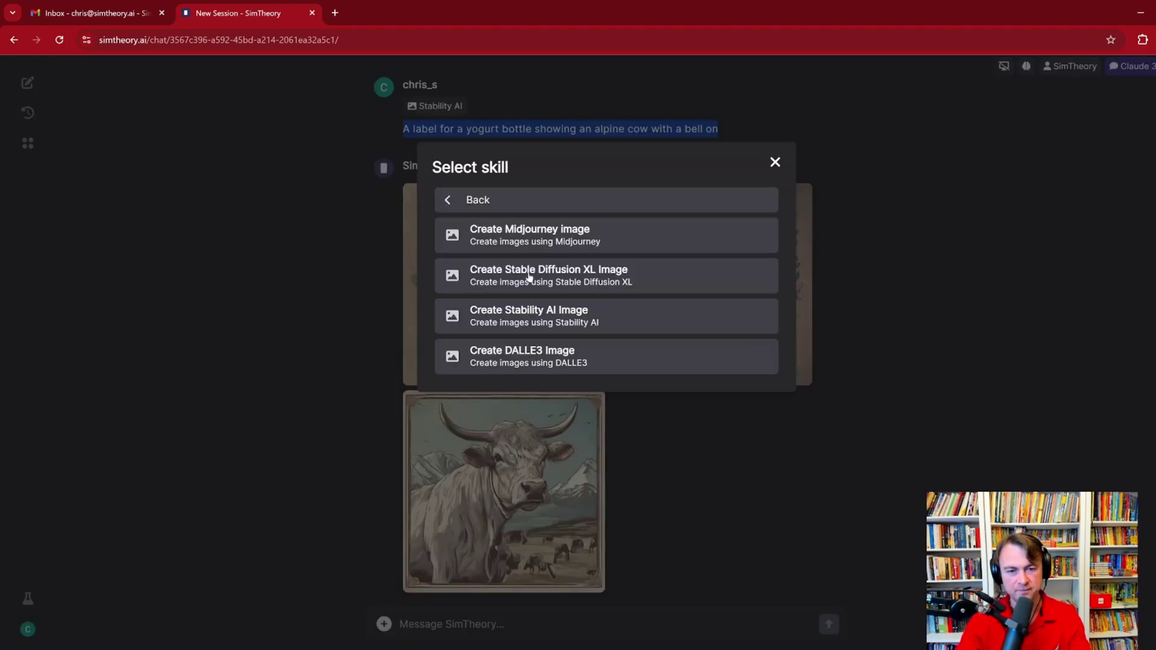
pyautogui.click(521, 362)
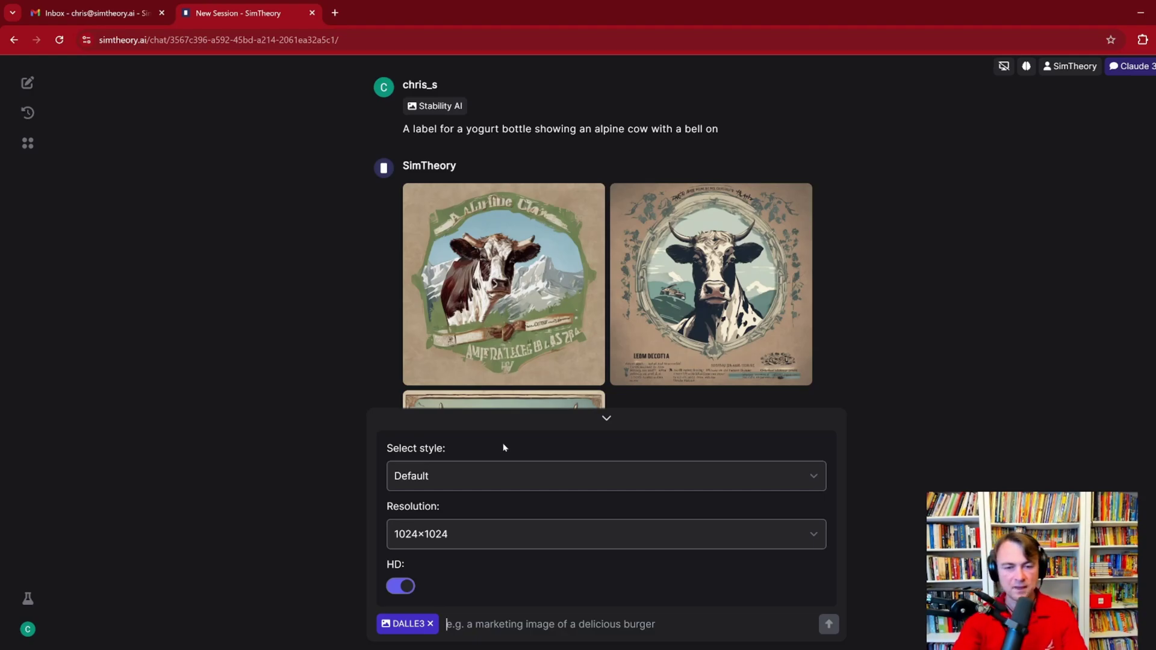
pyautogui.hotkey('ctrl', 'v')
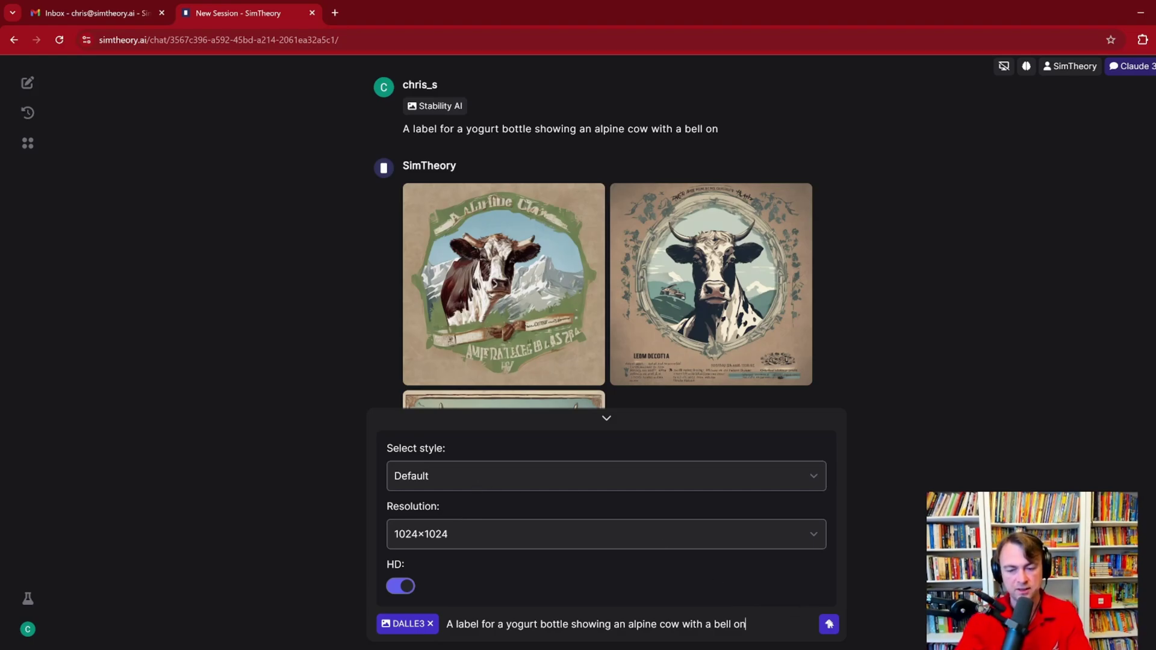
pyautogui.click(829, 625)
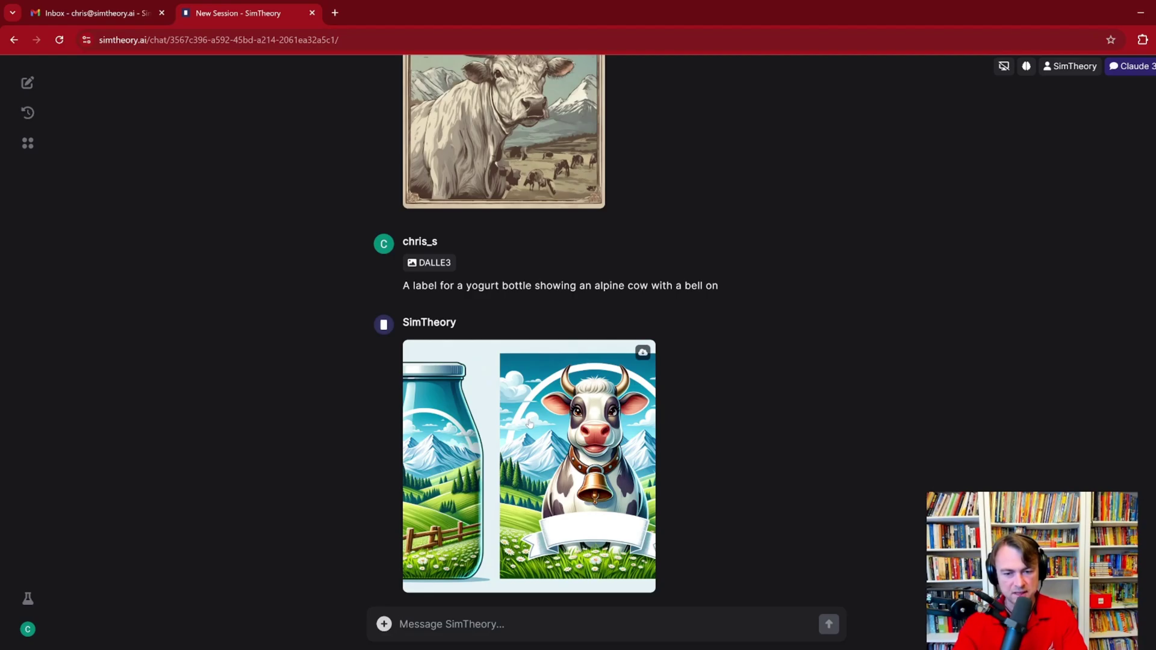
# Step: Examine the DALLE3 yogurt label enlarged, compare it with the earlier images in the chat, and close the viewer
pyautogui.click(529, 423)
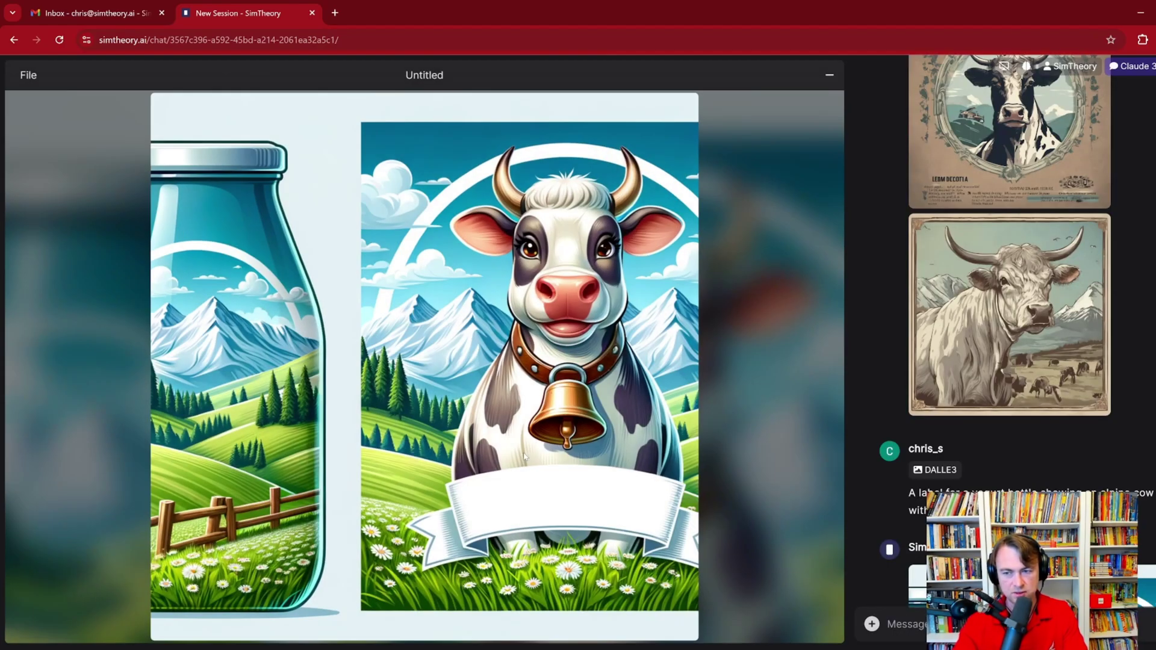
pyautogui.scroll(10, 948, 309)
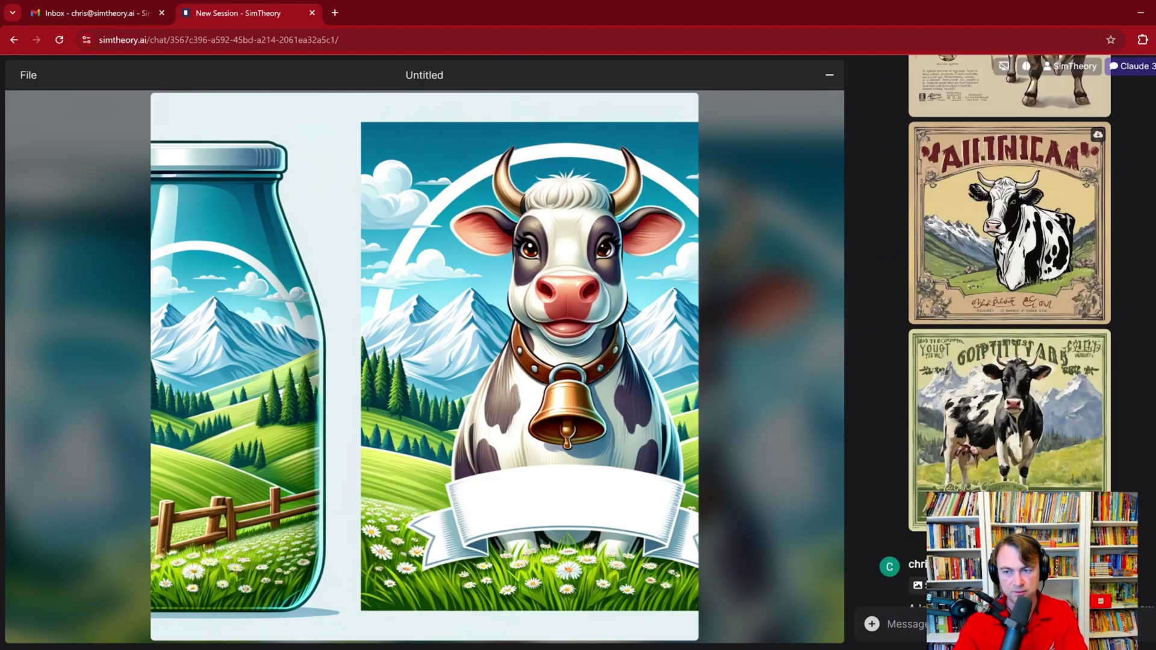
pyautogui.scroll(15, 1001, 299)
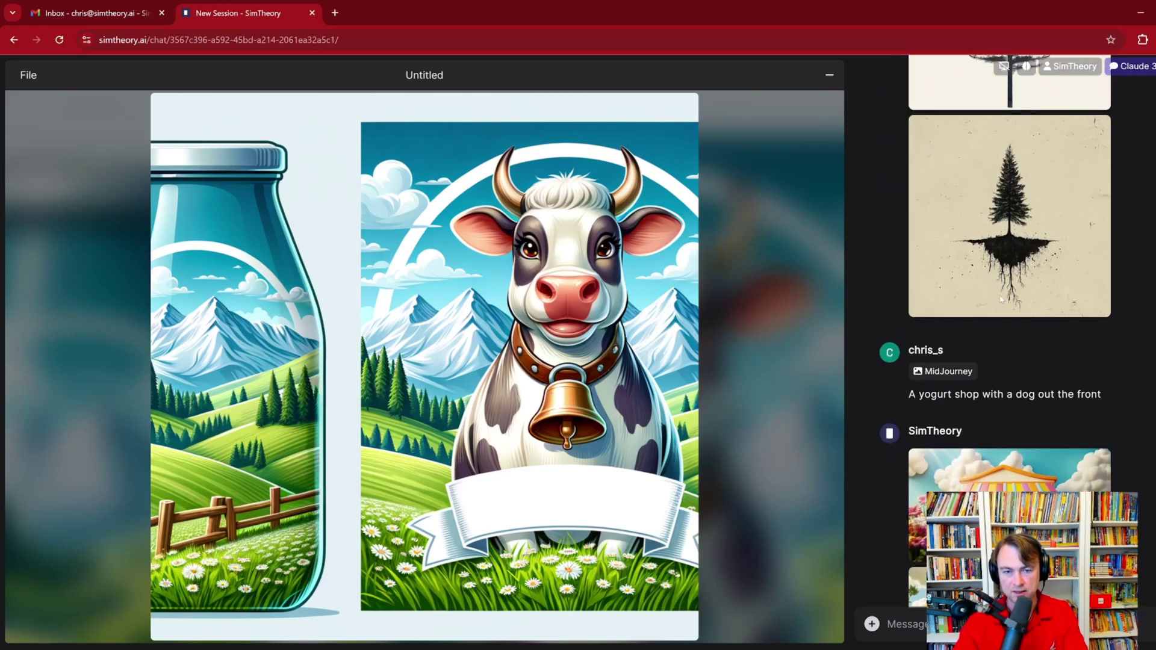
pyautogui.scroll(5, 987, 307)
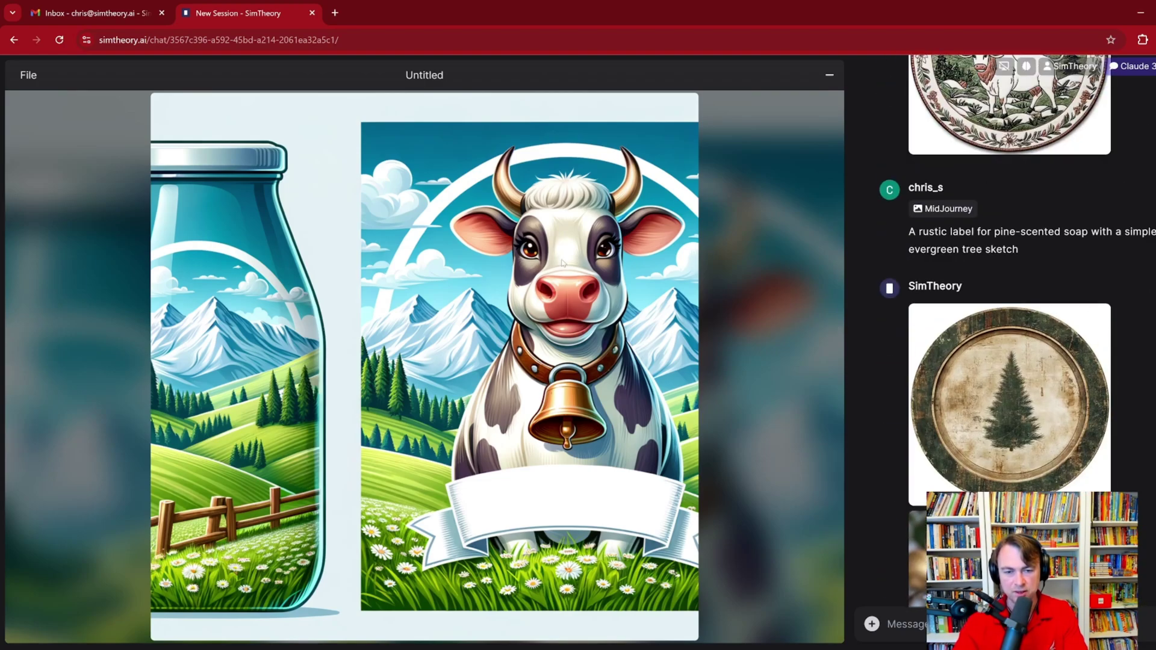
pyautogui.click(829, 75)
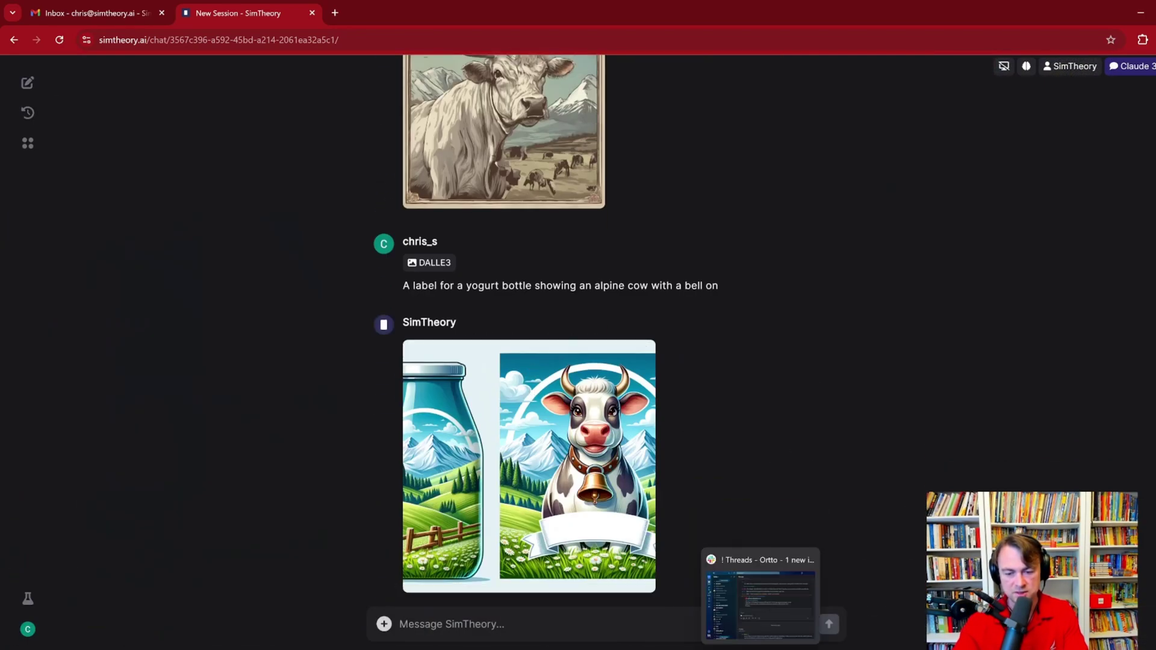
# Step: Switch to Notepad, copy "A rustic label for pine-scented soap with a simple evergreen tree sketch", and return to the SimTheory chat
pyautogui.click(733, 649)
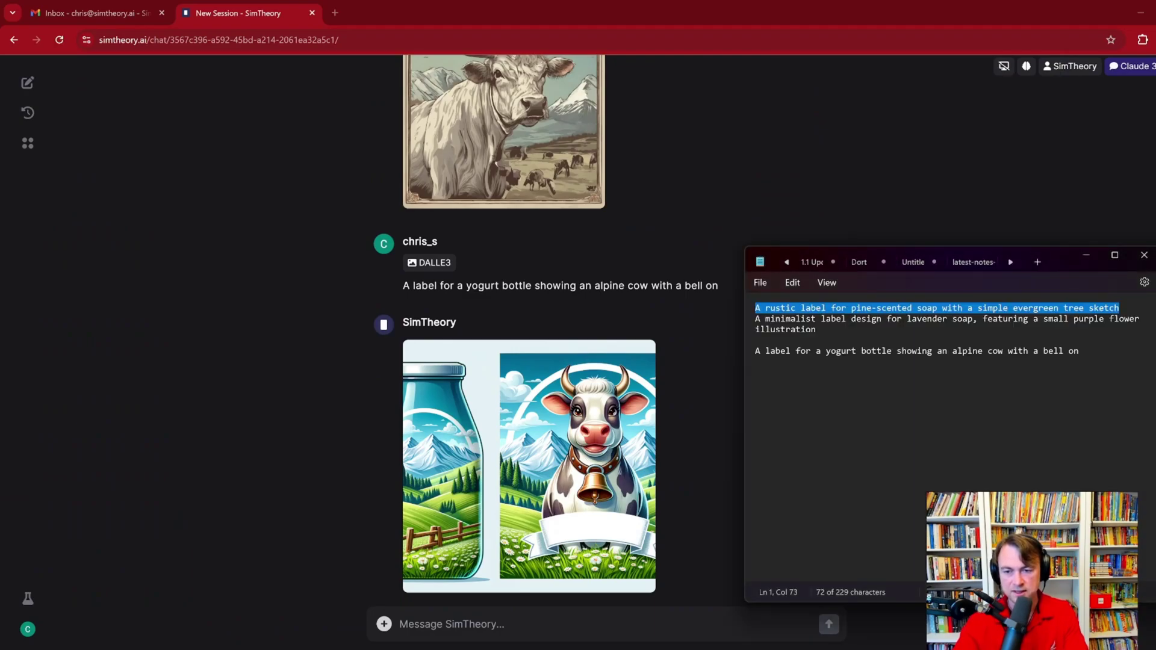
pyautogui.moveTo(756, 308); pyautogui.dragTo(1131, 305)
pyautogui.hotkey('ctrl', 'c')
pyautogui.click(592, 245)
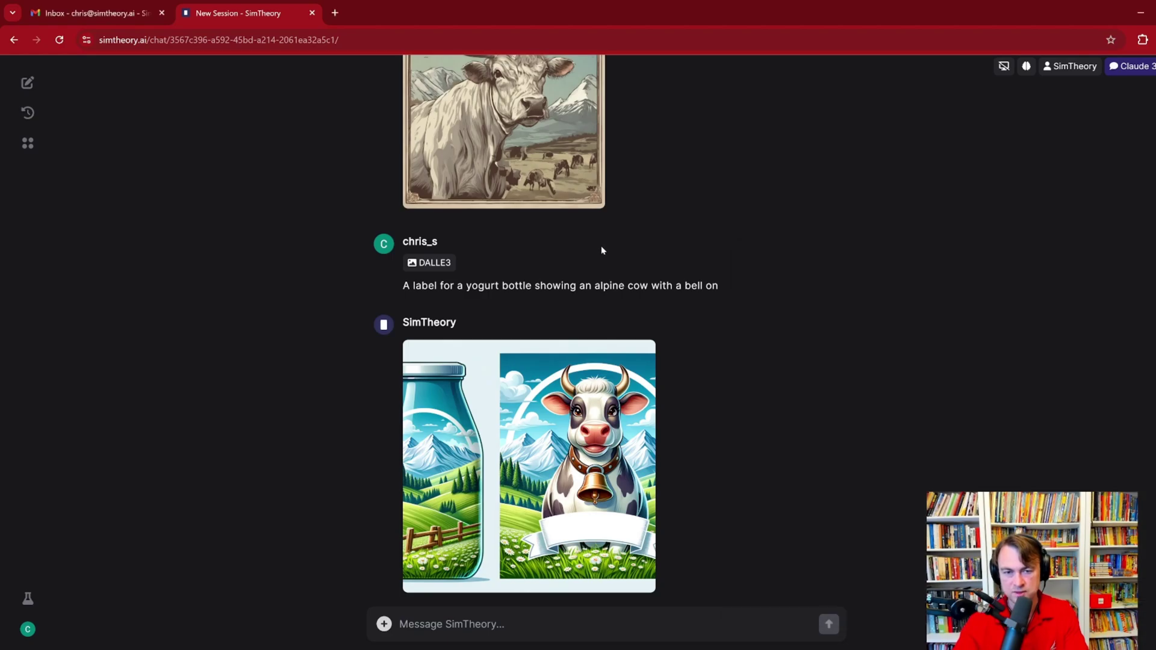
# Step: Examine the four earlier Midjourney pine soap label images enlarged, and close the viewer
pyautogui.scroll(20, 621, 322)
pyautogui.scroll(-6, 625, 330)
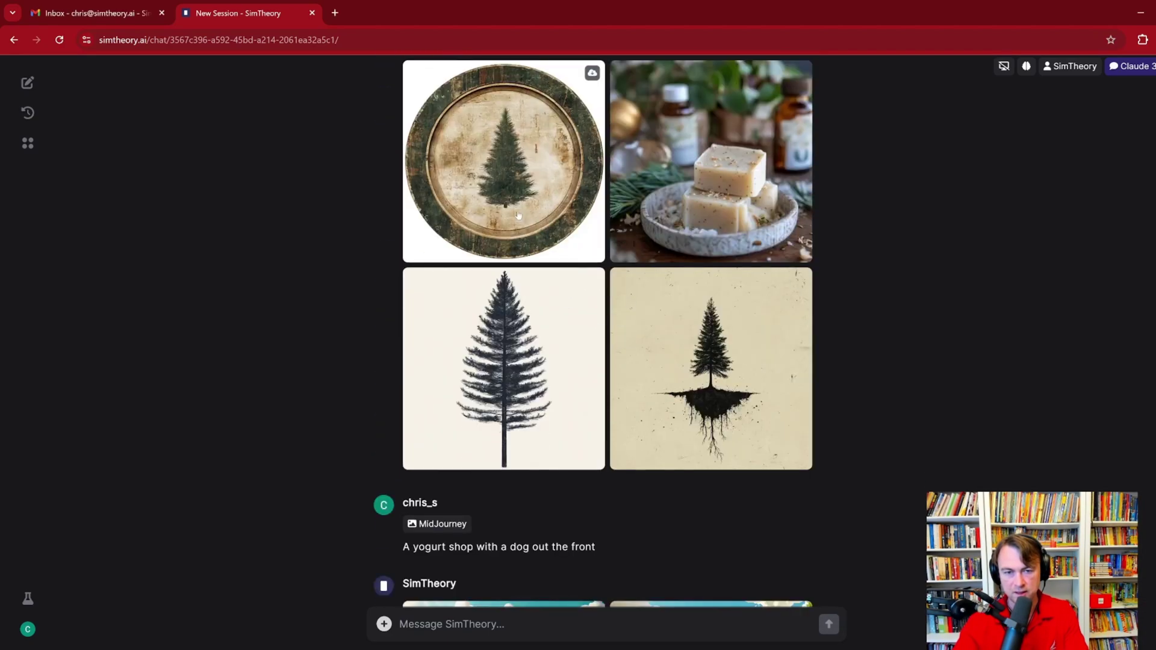
pyautogui.click(599, 235)
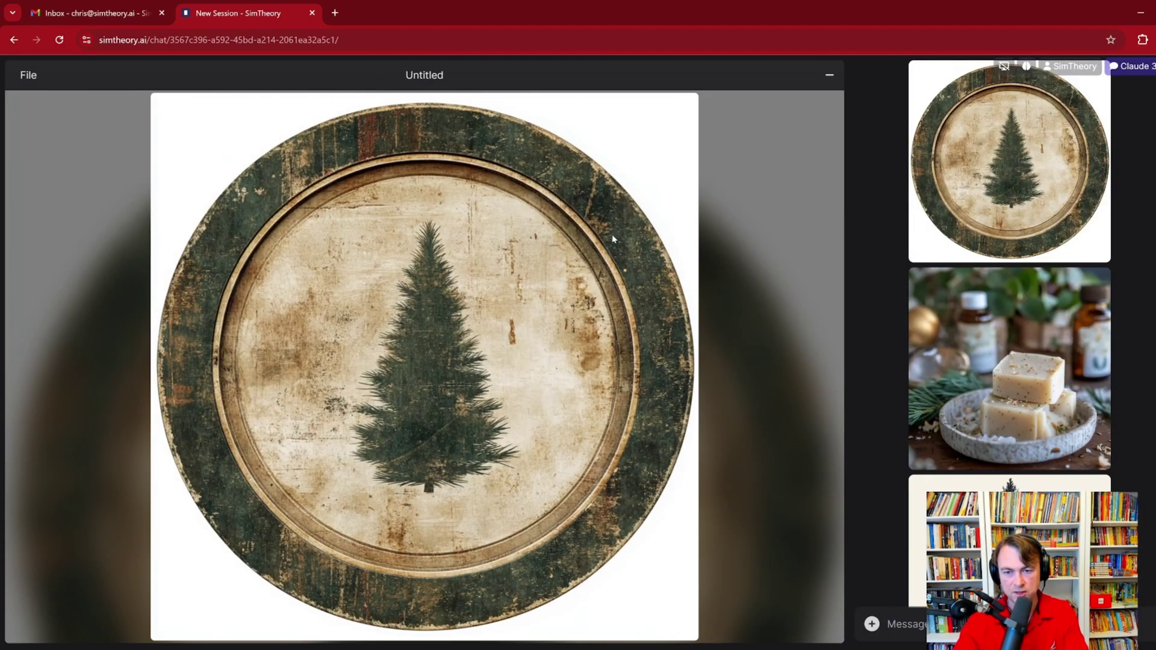
pyautogui.click(987, 302)
pyautogui.click(985, 487)
pyautogui.scroll(-5, 983, 451)
pyautogui.click(982, 451)
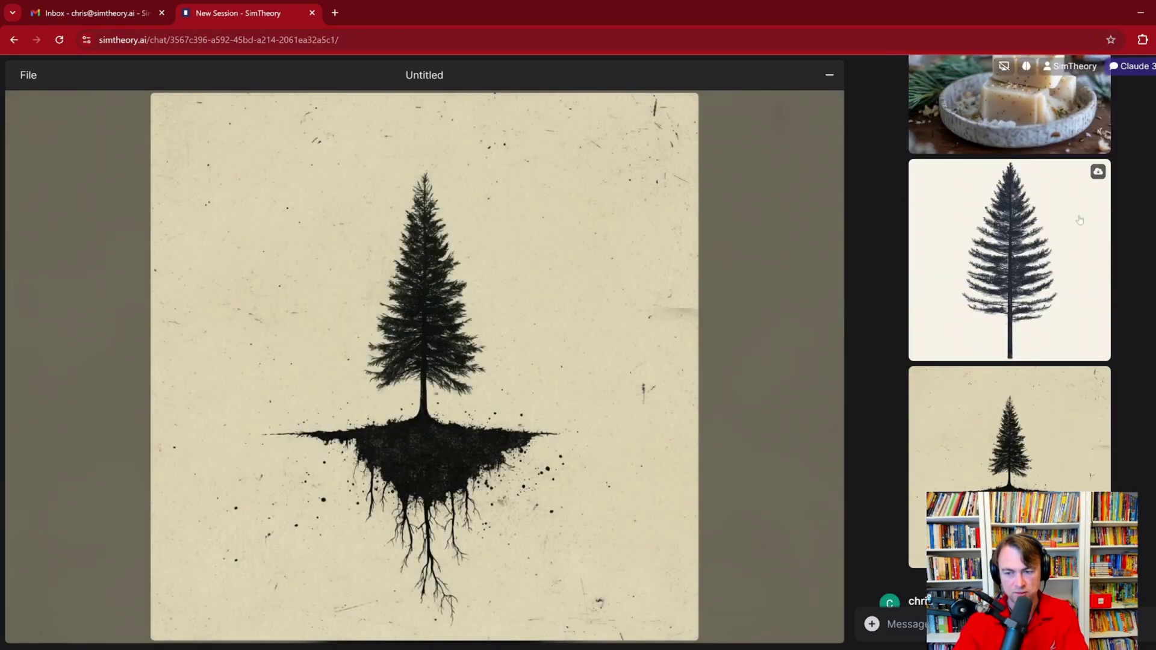
pyautogui.click(831, 75)
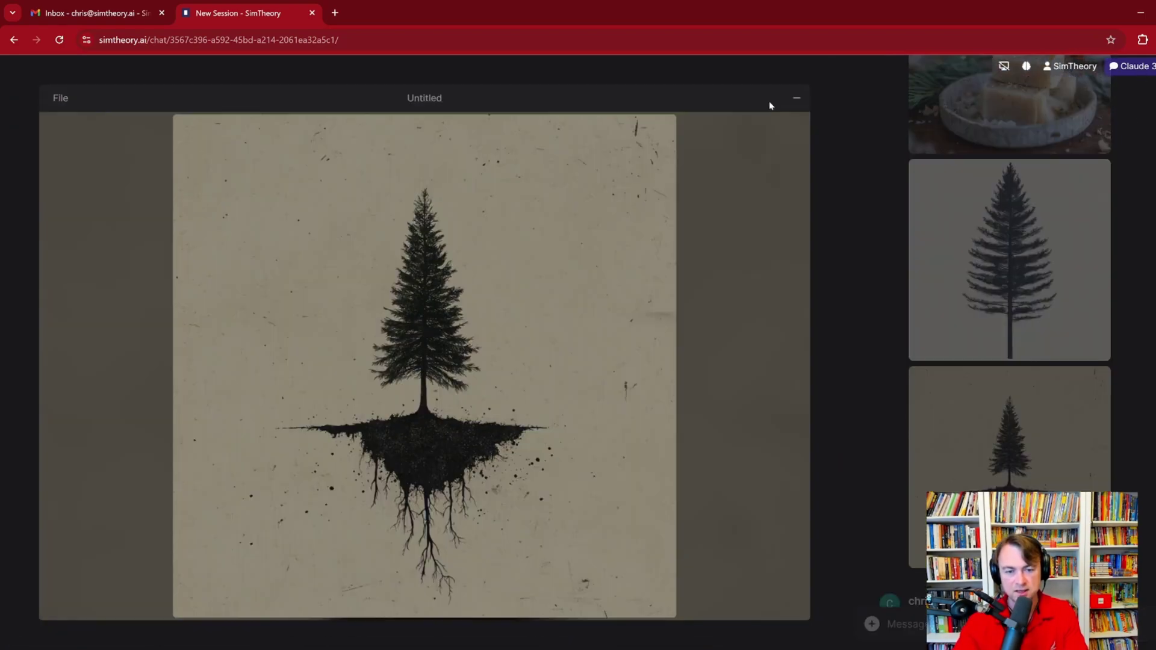
# Step: Submit the copied pine-scented soap prompt with the DALLE3 image skill, keeping the Default style, 1024×1024 resolution and HD on
pyautogui.click(384, 624)
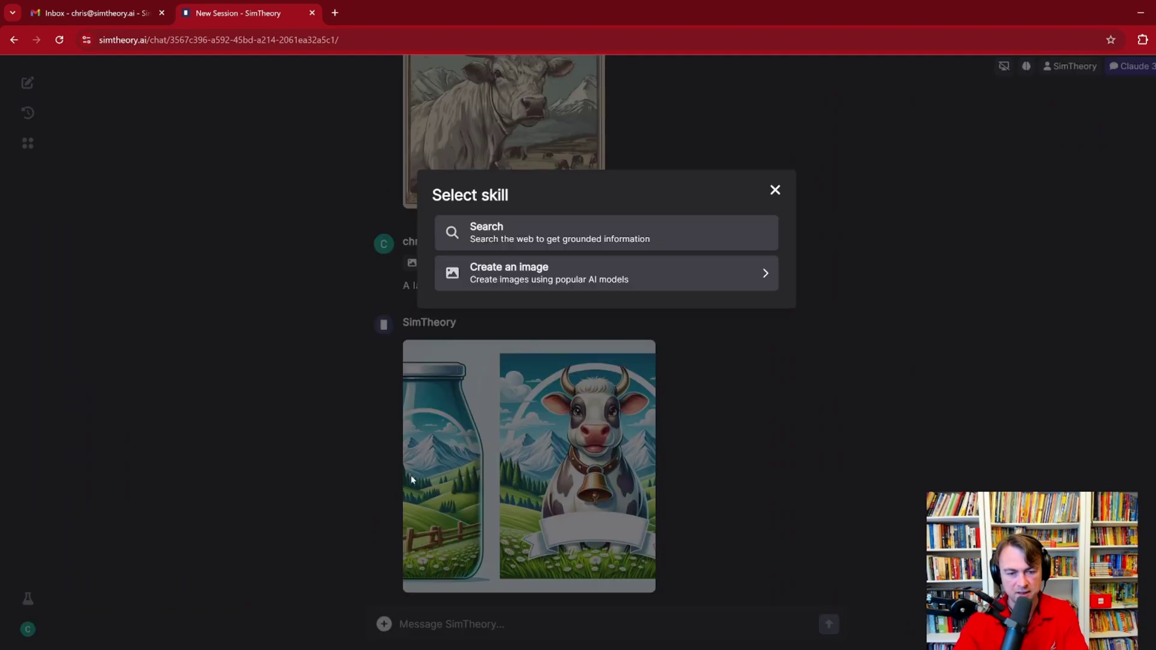
pyautogui.click(483, 272)
pyautogui.click(500, 348)
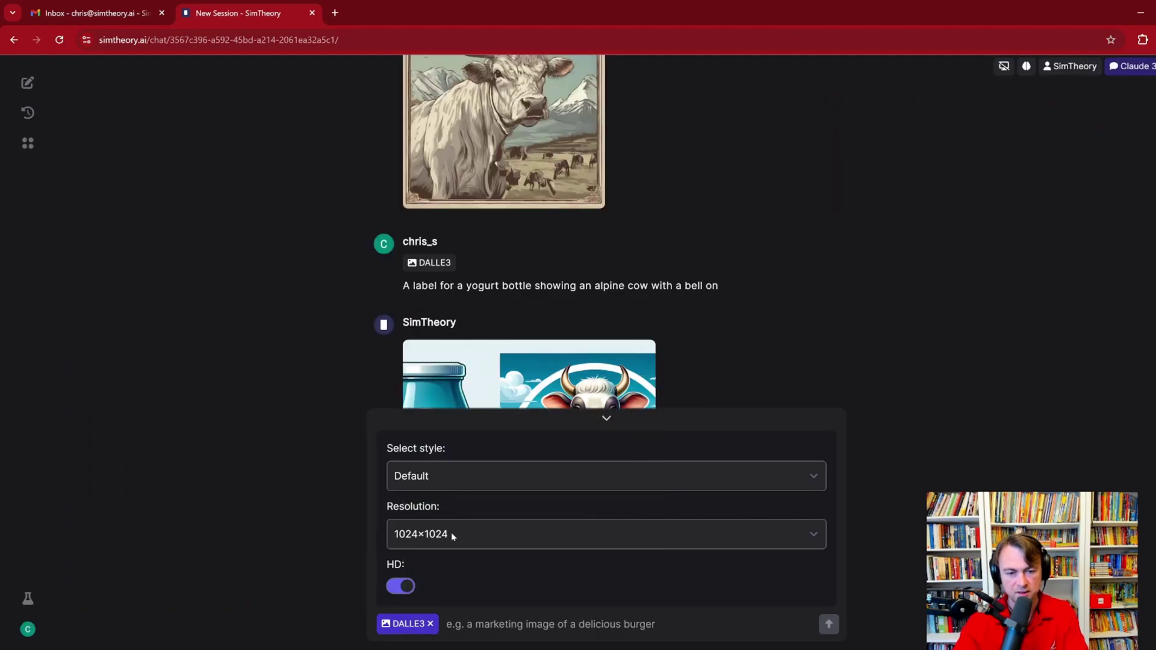
pyautogui.hotkey('ctrl', 'v')
pyautogui.press('Return')
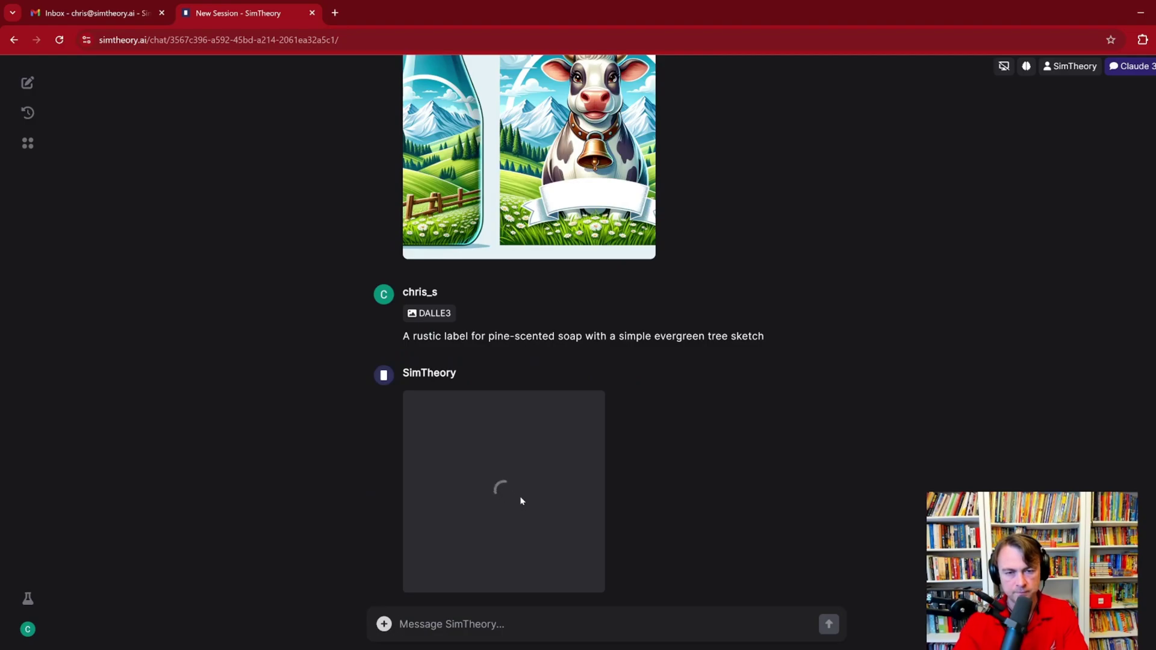
# Step: Examine the DALLE3 pine soap label enlarged, close the viewer, and compare it with the earlier Midjourney labels in the chat
pyautogui.click(521, 501)
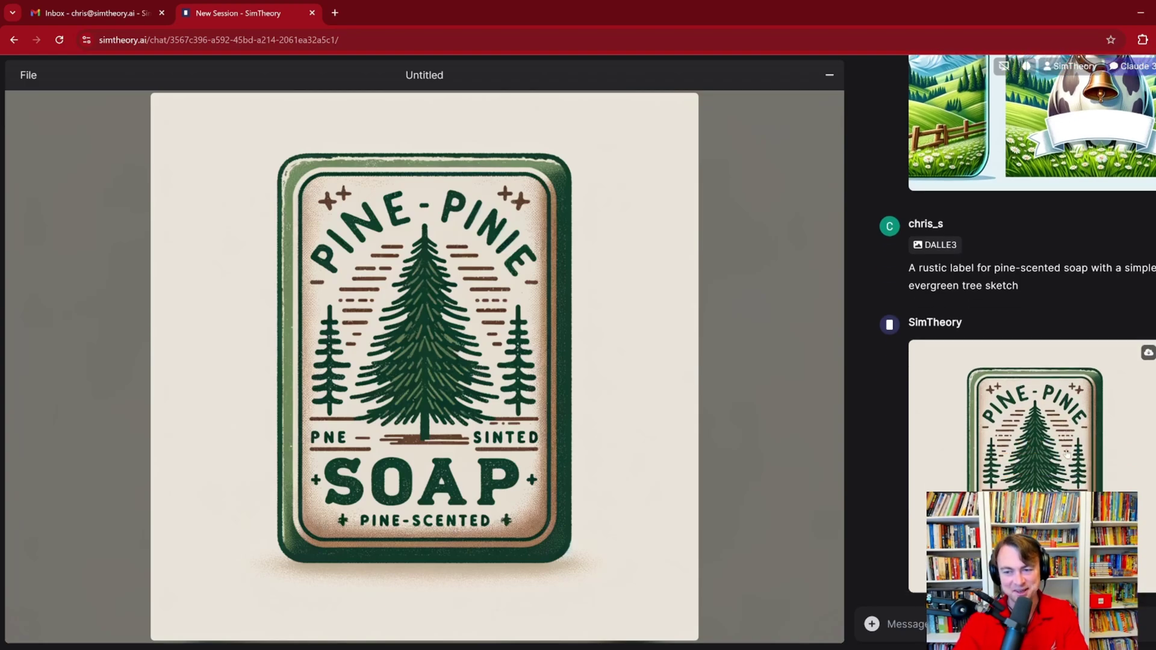
pyautogui.scroll(-1, 1065, 454)
pyautogui.scroll(15, 939, 448)
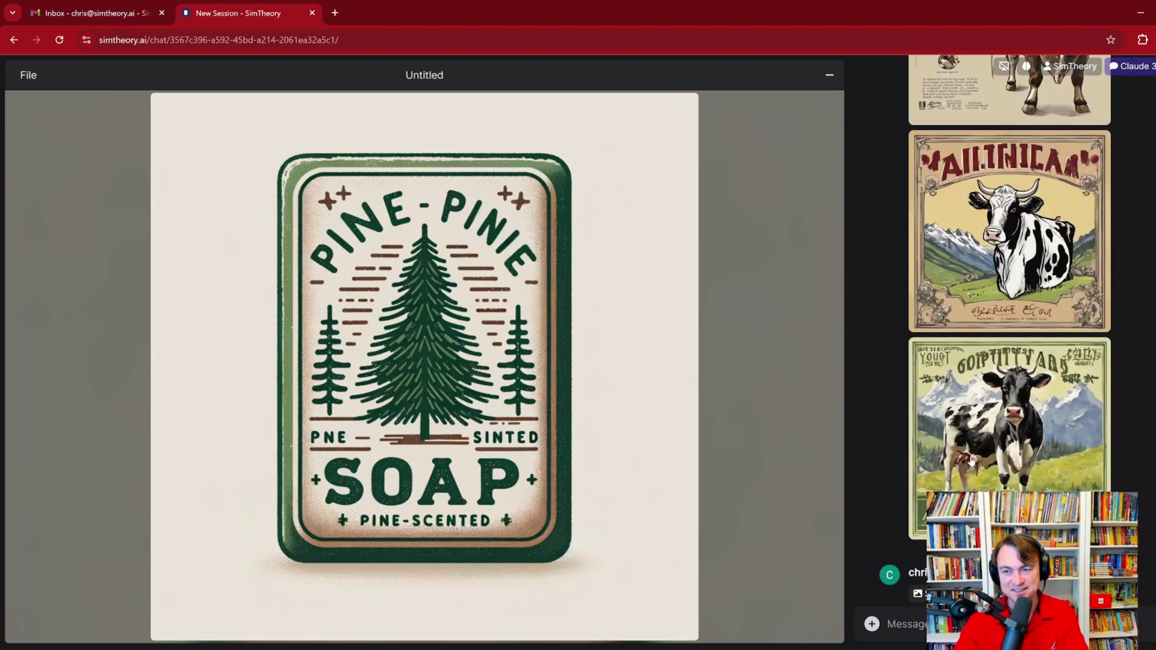
pyautogui.scroll(-15, 970, 461)
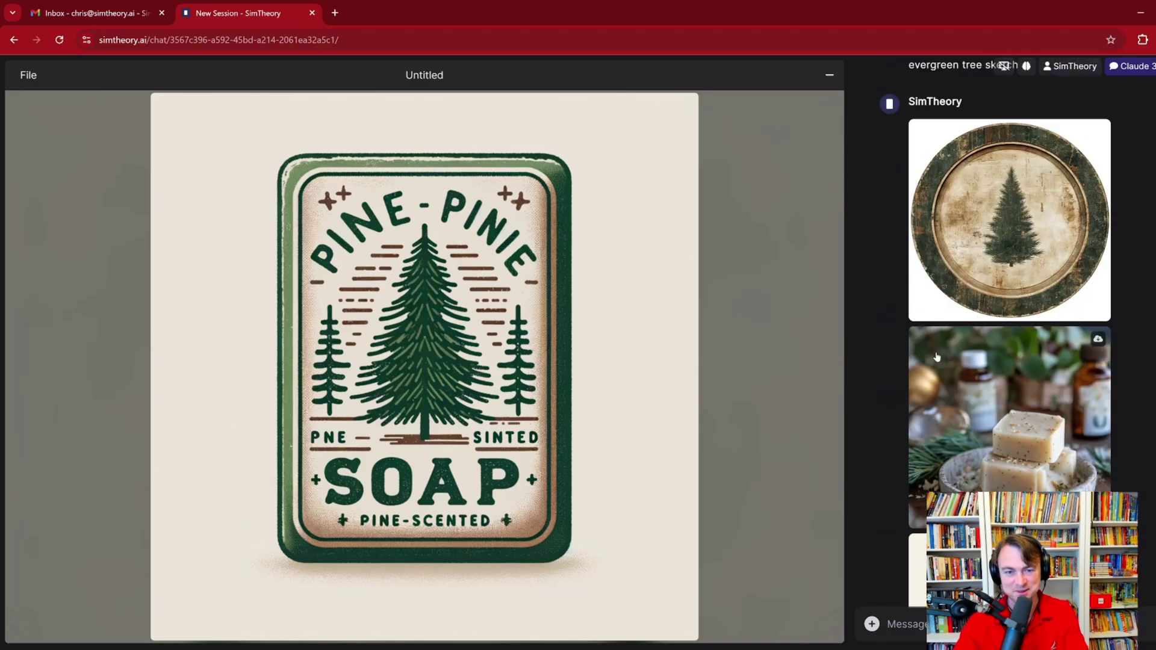
pyautogui.click(829, 74)
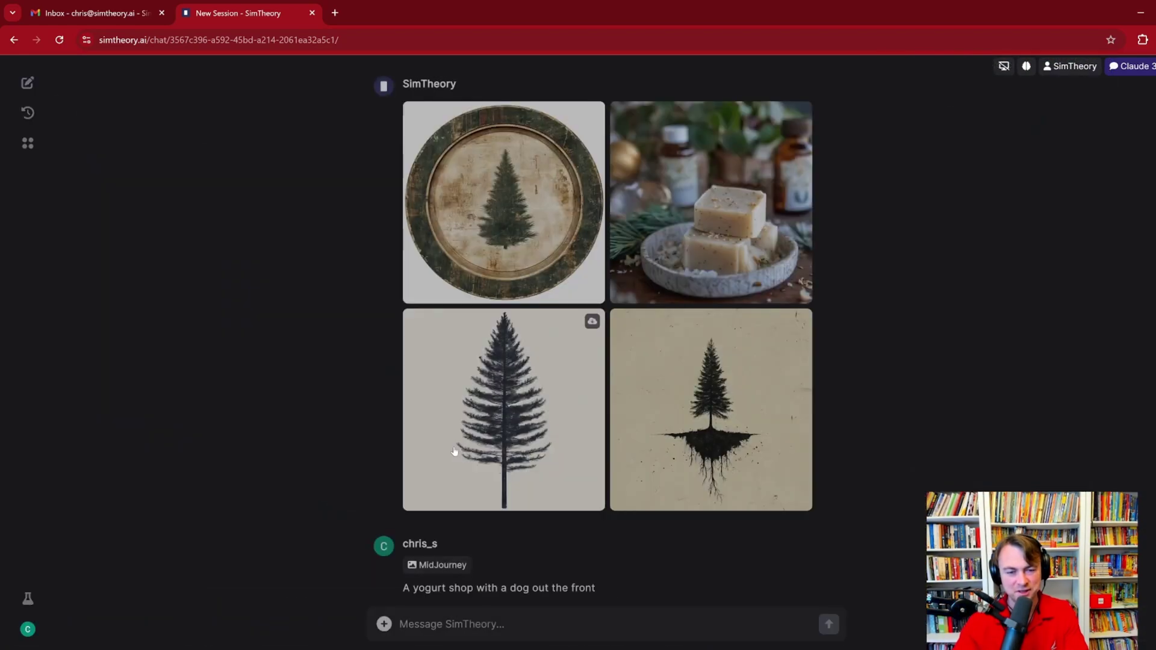
pyautogui.scroll(-20, 450, 416)
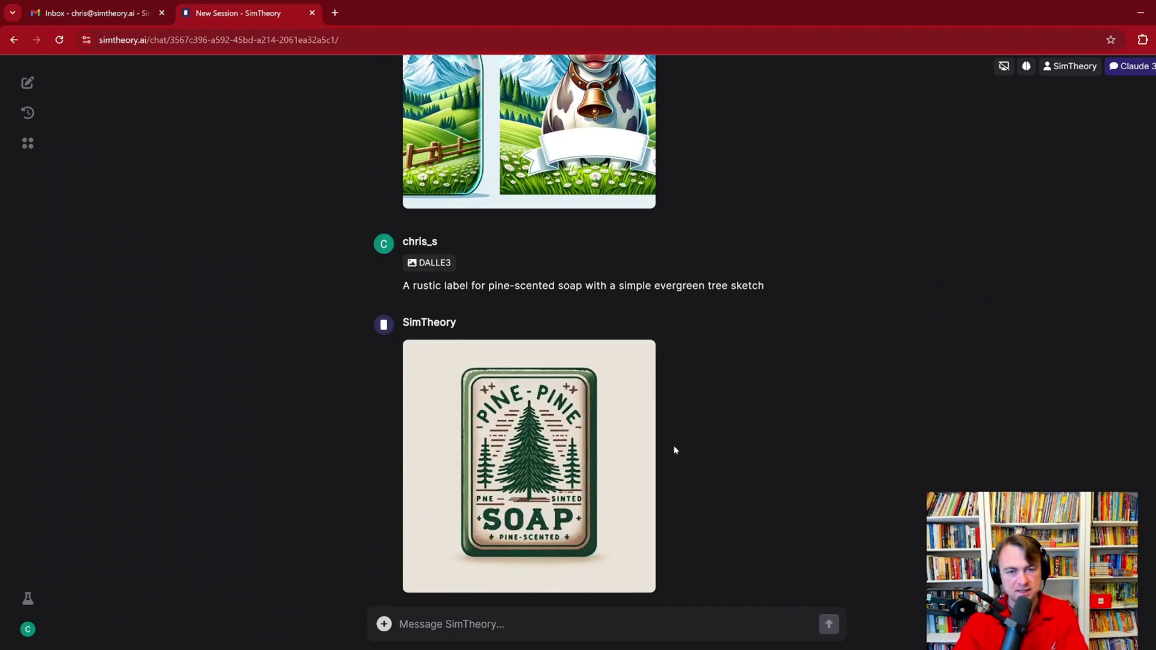
pyautogui.scroll(10, 674, 449)
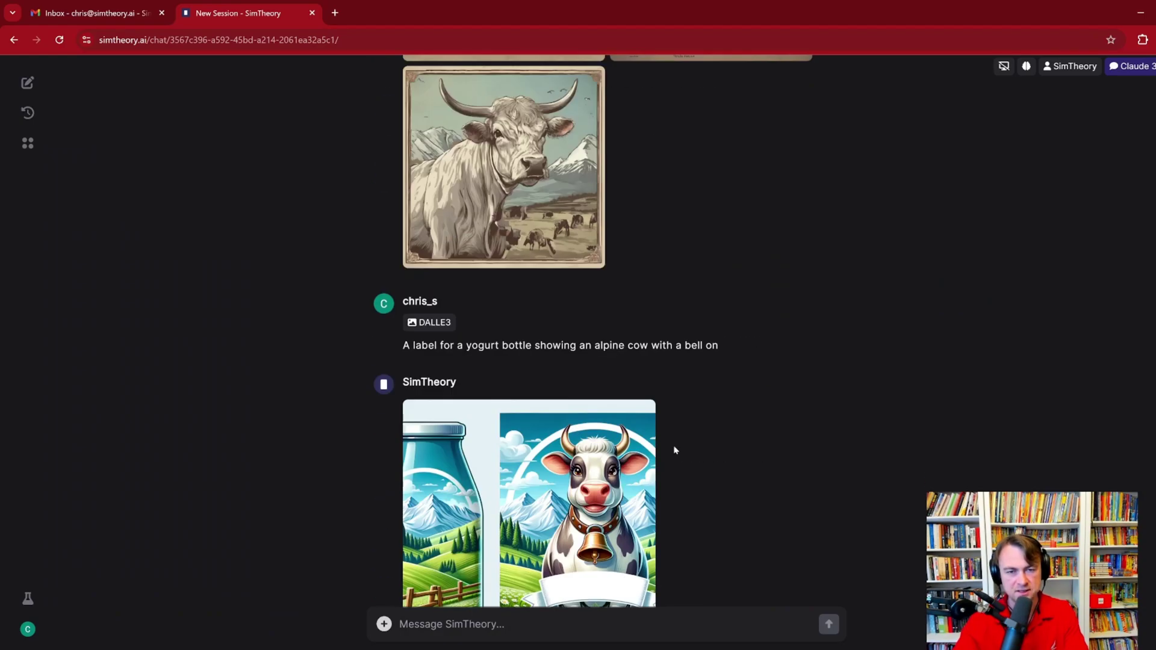
pyautogui.scroll(-10, 607, 331)
pyautogui.scroll(6, 607, 331)
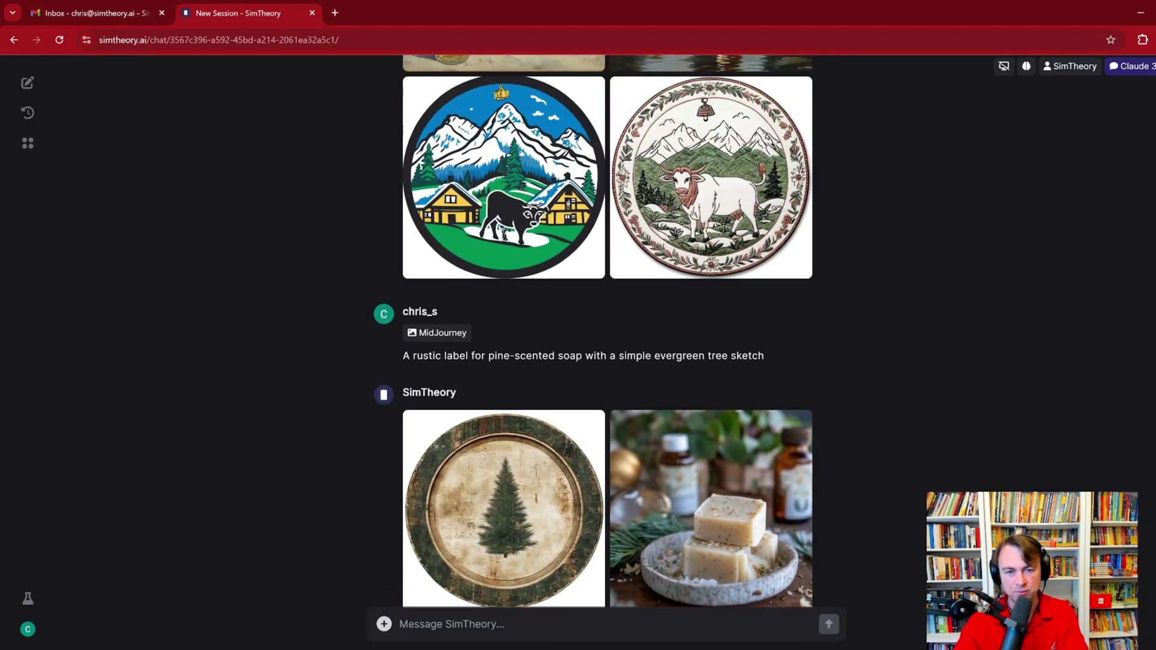
pyautogui.scroll(-10, 608, 331)
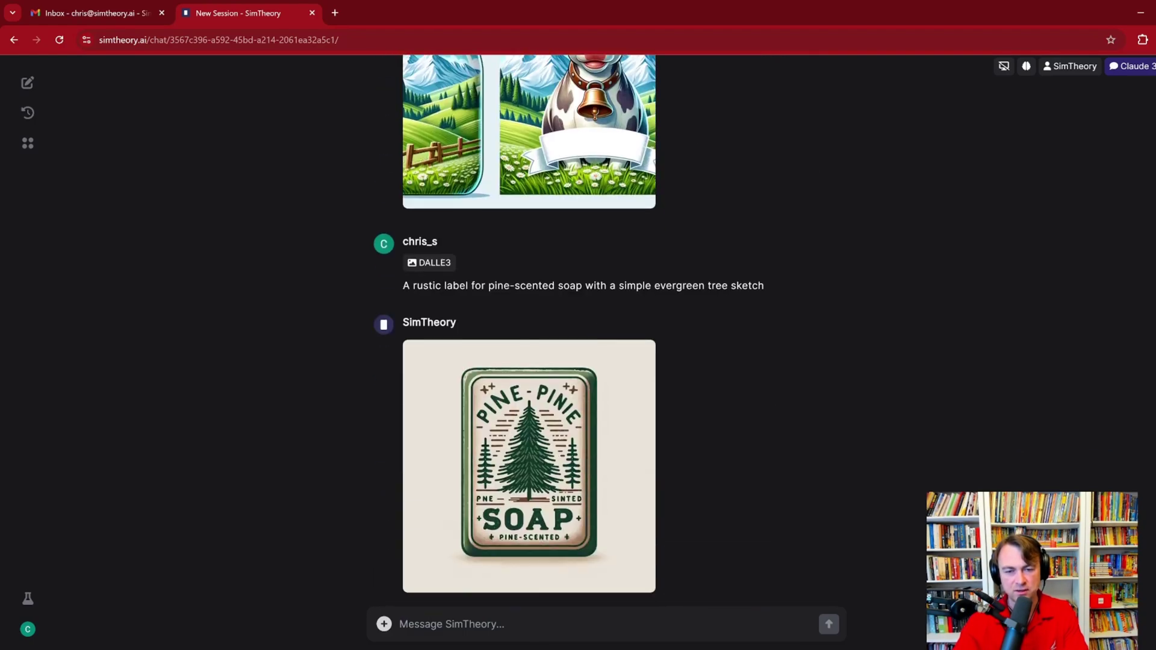
# Step: Choose the Midjourney image skill, browse its styles but keep Default, and set the aspect ratio to 16:9
pyautogui.click(384, 623)
pyautogui.click(495, 270)
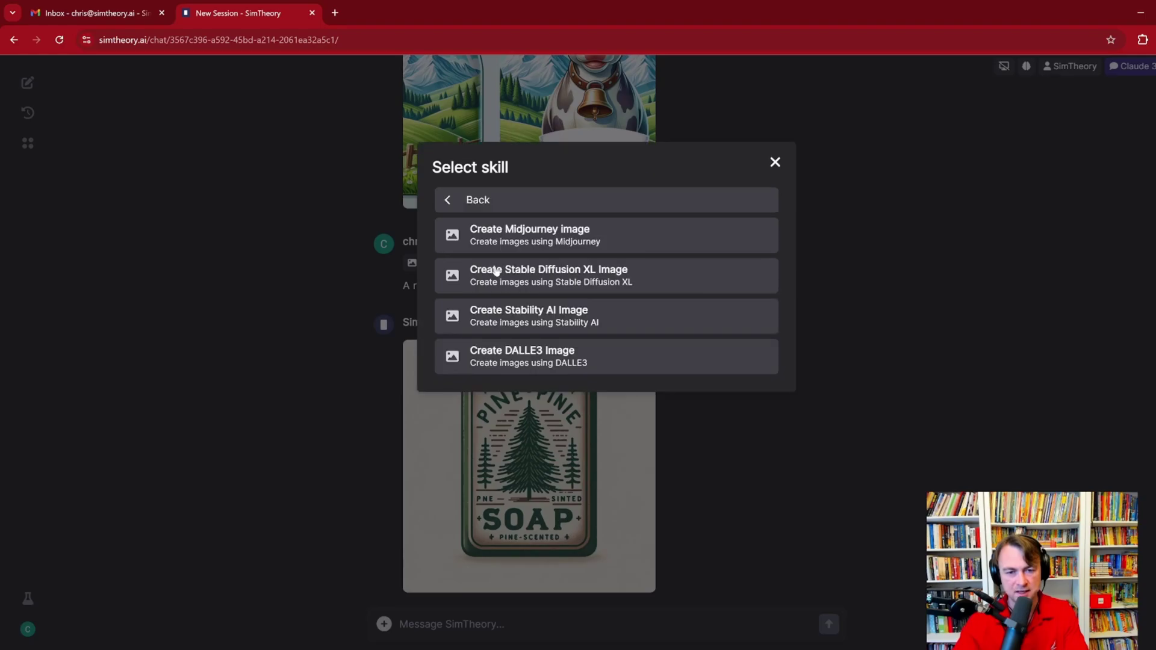
pyautogui.click(552, 243)
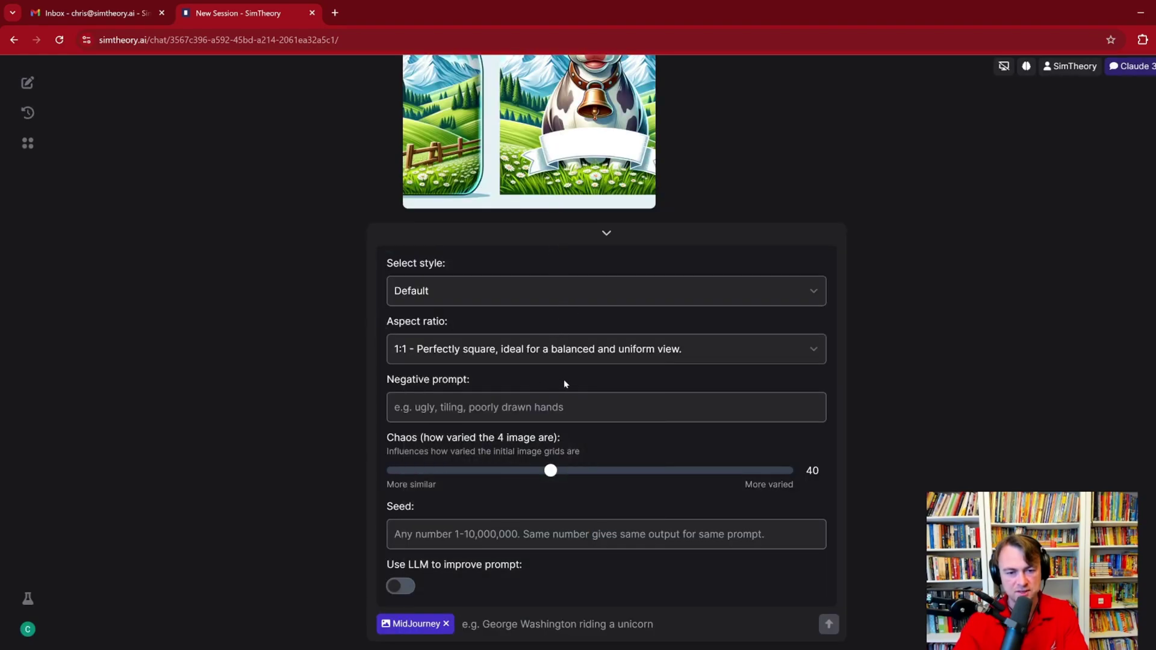
pyautogui.click(477, 295)
pyautogui.scroll(-3, 493, 452)
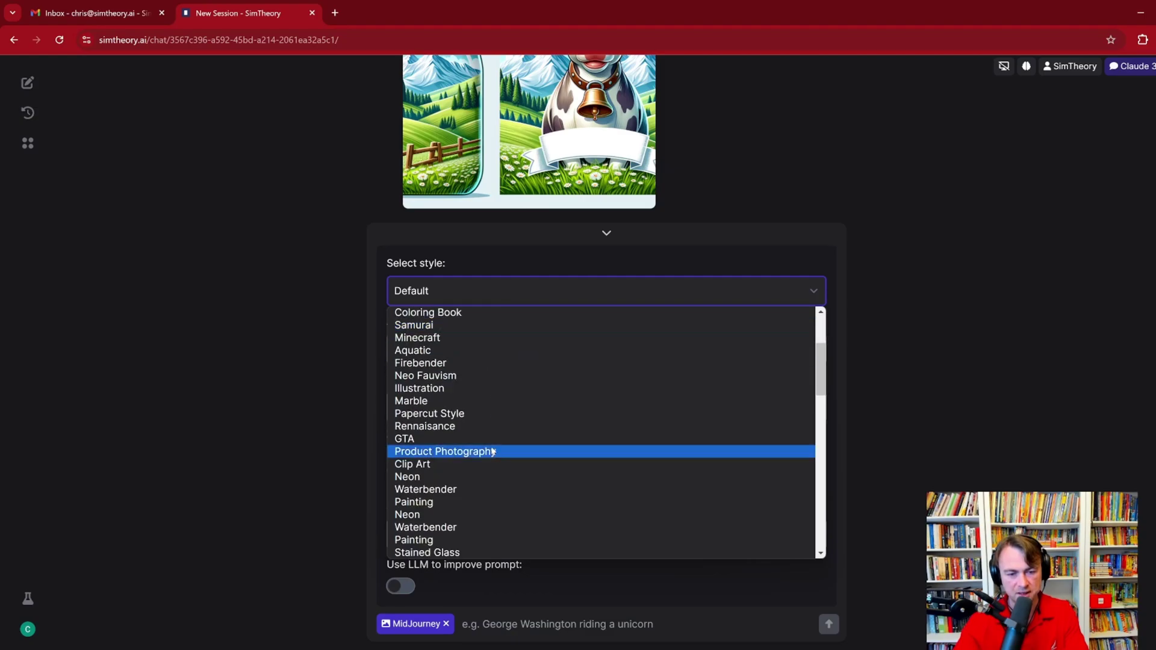
pyautogui.moveTo(821, 372); pyautogui.dragTo(835, 442)
pyautogui.click(834, 442)
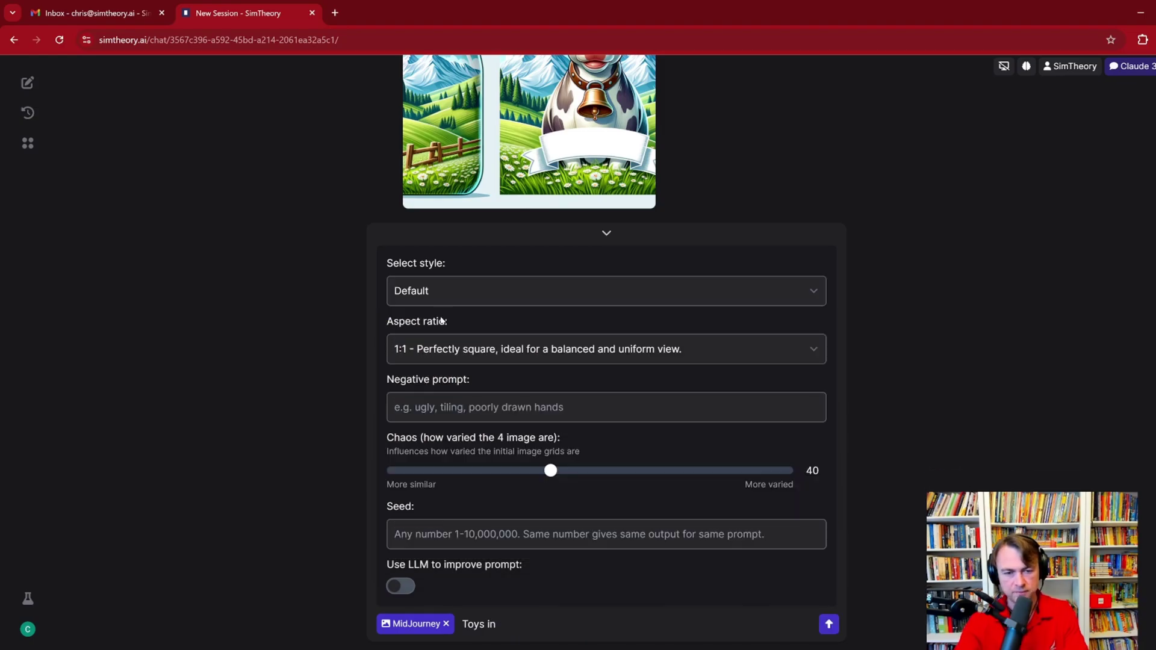
pyautogui.click(452, 352)
pyautogui.click(456, 425)
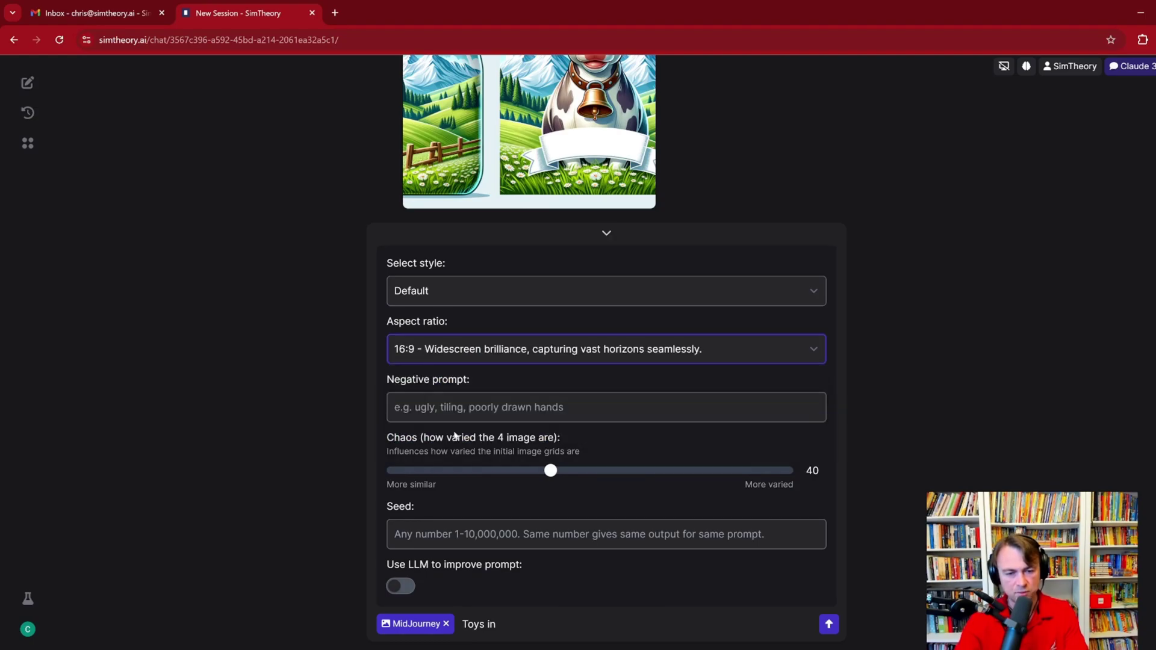
# Step: Replace the Midjourney prompt with "A romantic movie scene between a red-headed lady and a talk man wearing a raincoat"
pyautogui.click(417, 599)
pyautogui.hotkey('ctrl', 'a')
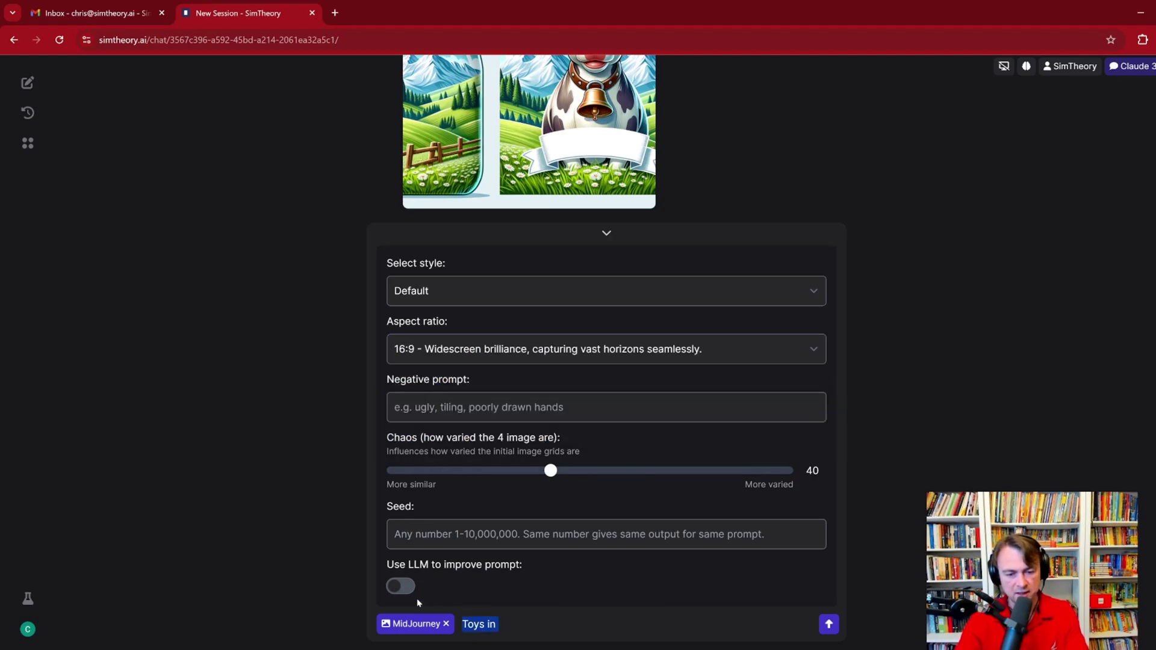
pyautogui.write('A movie')
pyautogui.press('BackSpace')
pyautogui.press('BackSpace')
pyautogui.press('BackSpace')
pyautogui.press('BackSpace')
pyautogui.press('BackSpace')
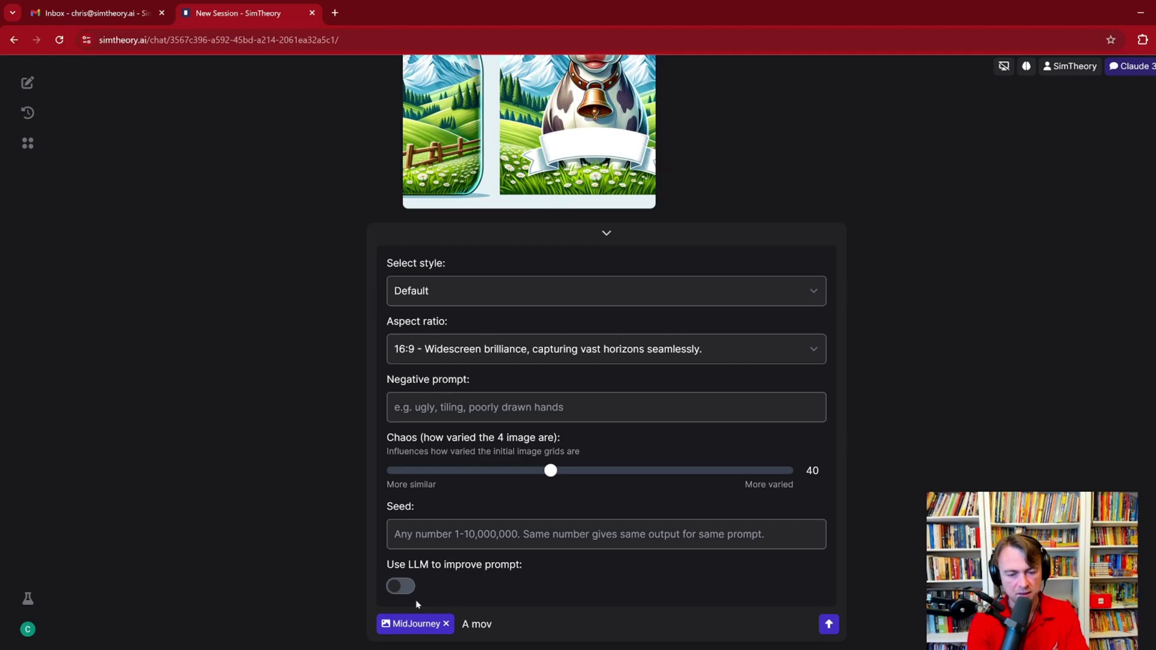
pyautogui.write('romantic movie sce')
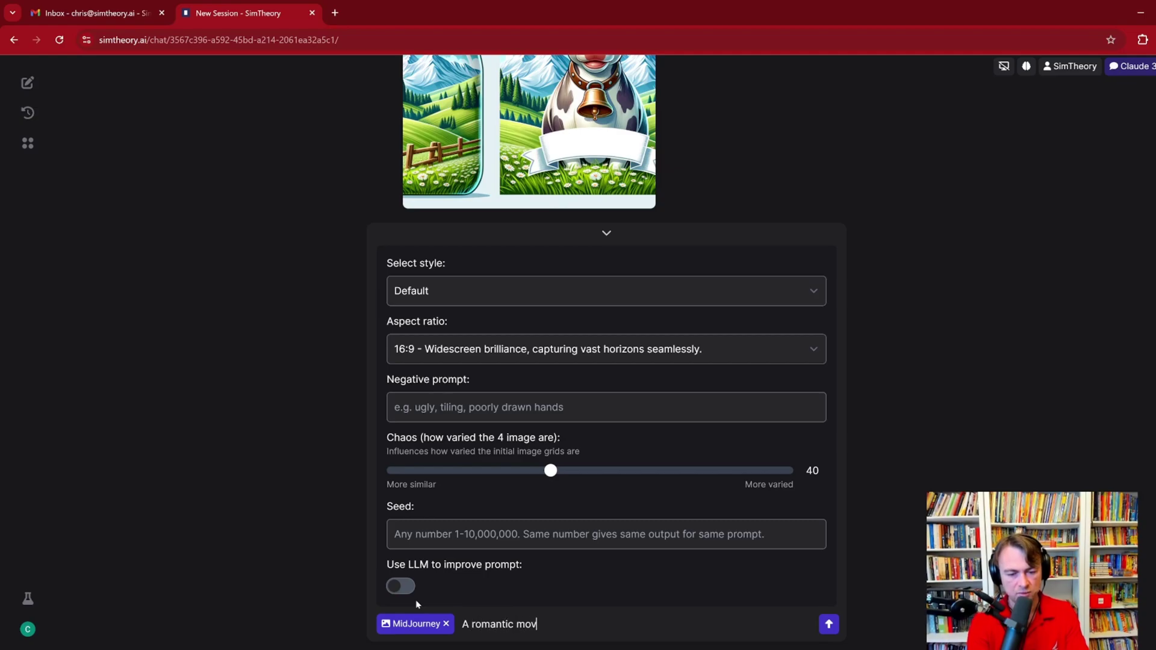
pyautogui.write('ne betwe')
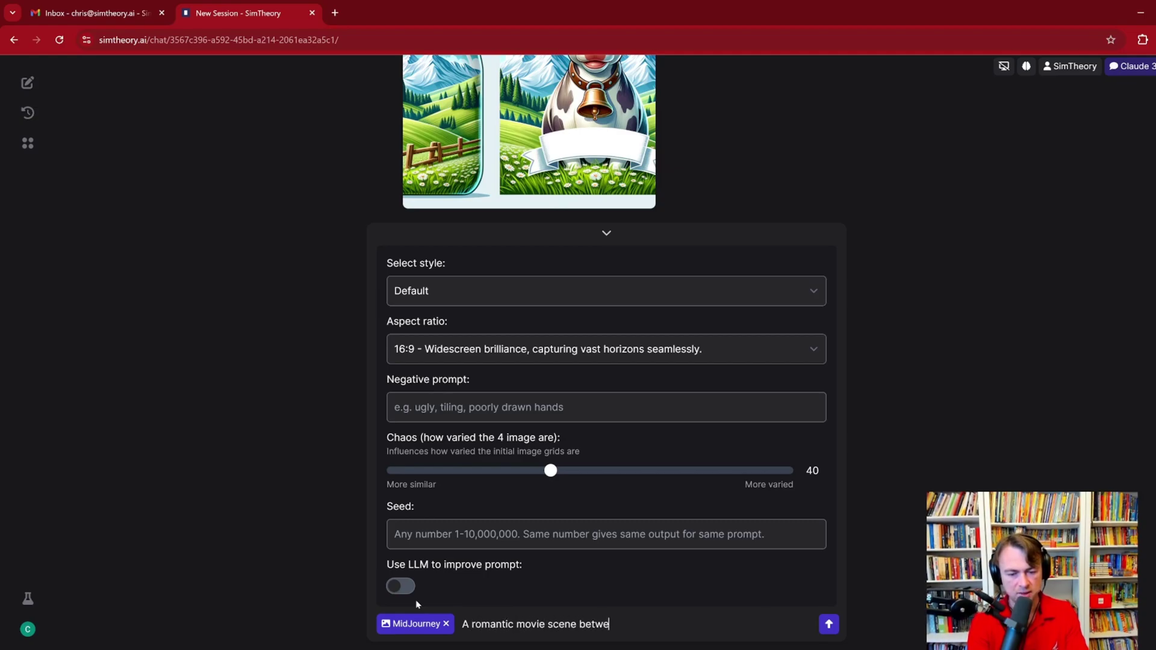
pyautogui.write('en a red-headed lady and a tal')
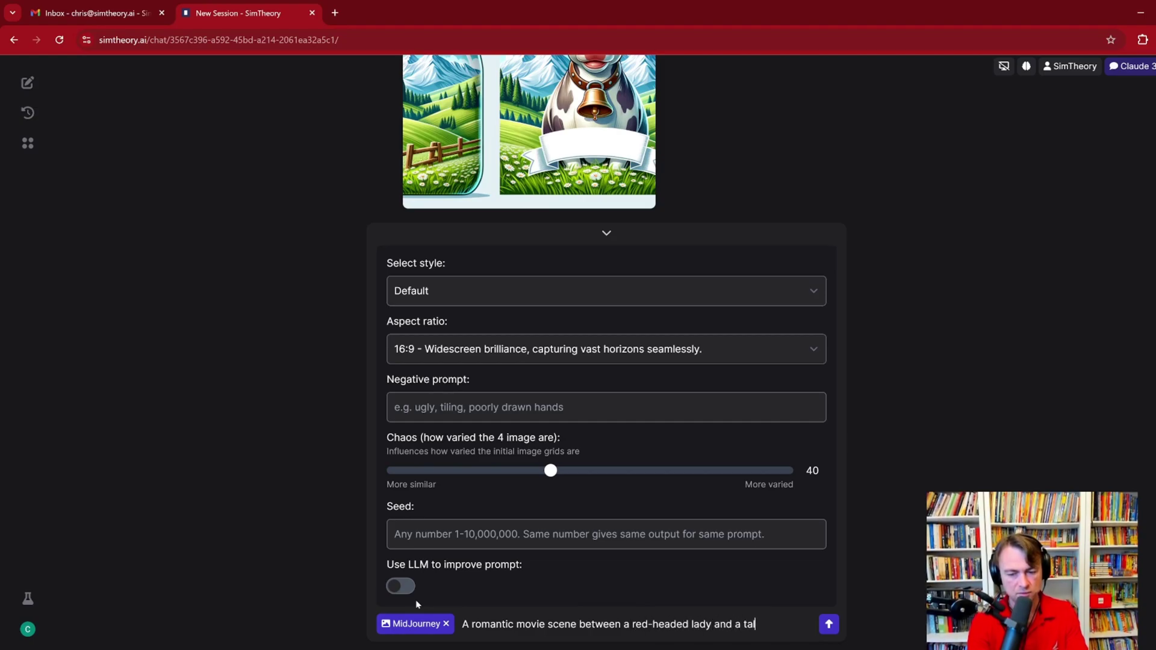
pyautogui.write('k man wearing a raincoa')
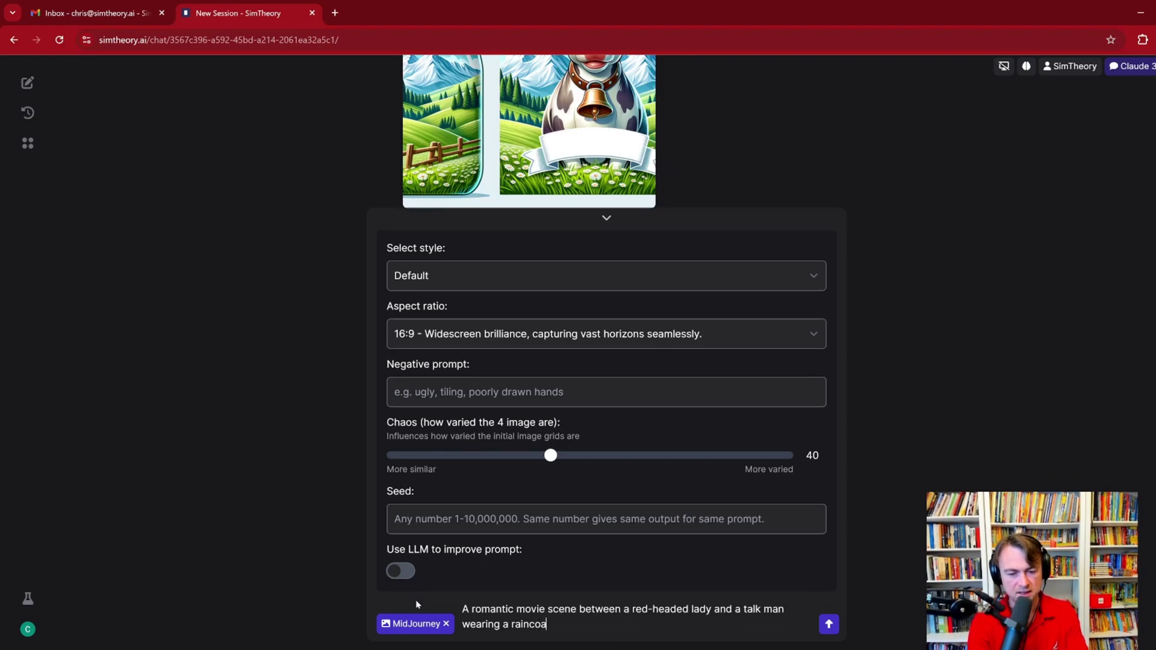
pyautogui.write('t')
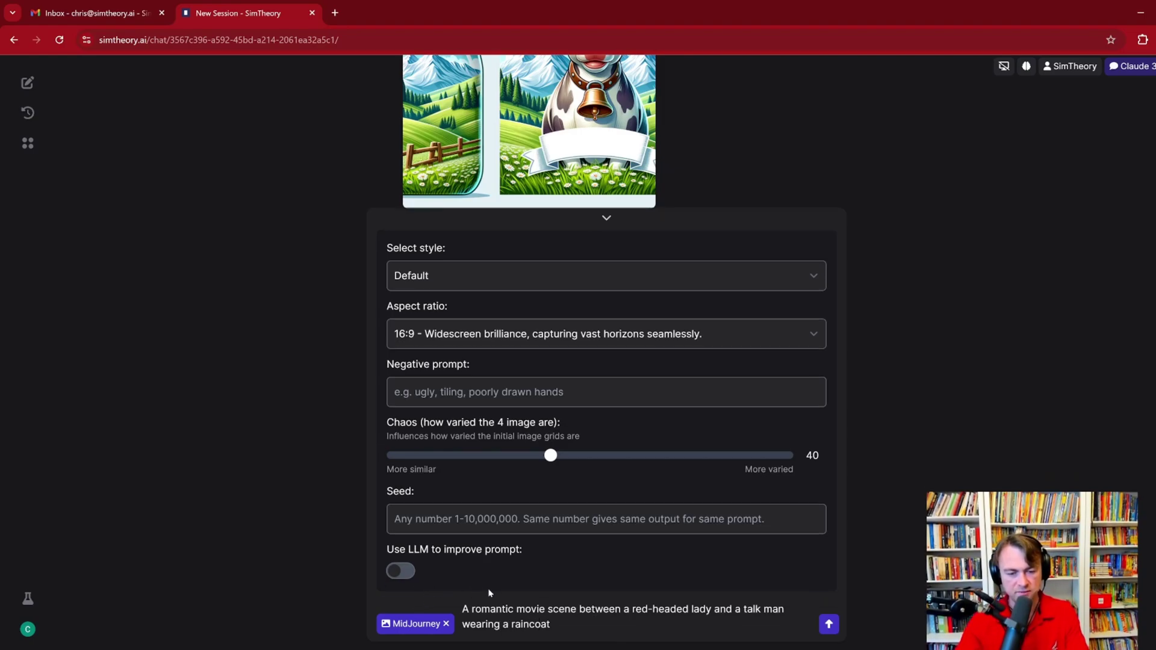
# Step: Enable using the LLM to improve the prompt, and set the negative prompt to "blurry, faded"
pyautogui.click(402, 573)
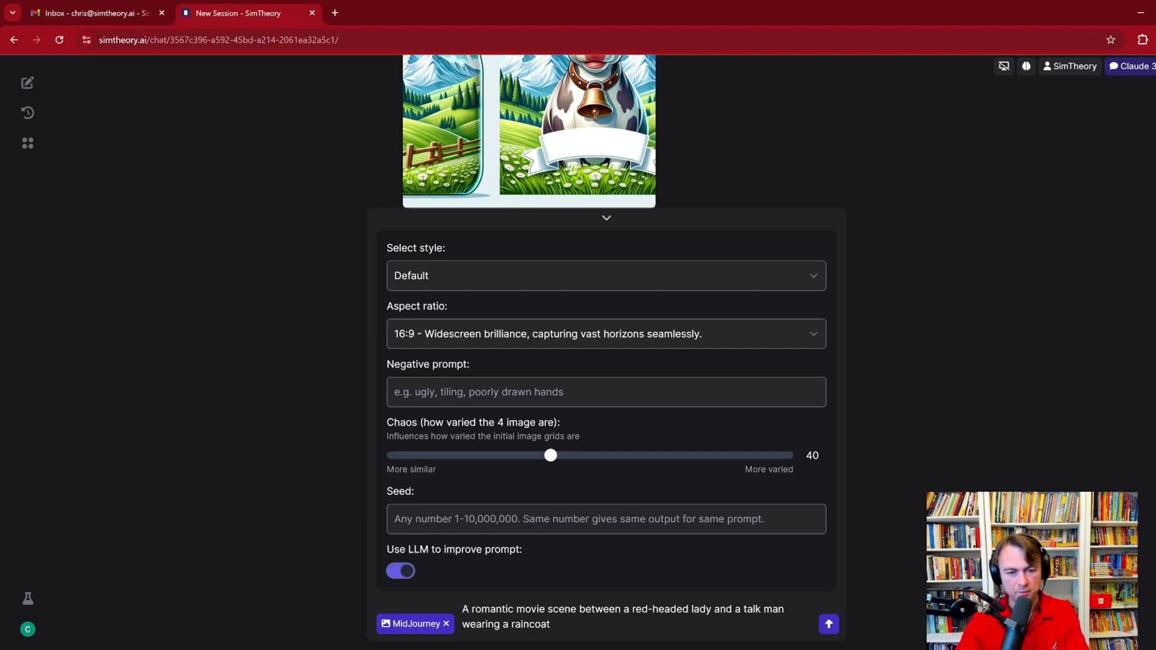
pyautogui.click(469, 391)
pyautogui.write('blurry')
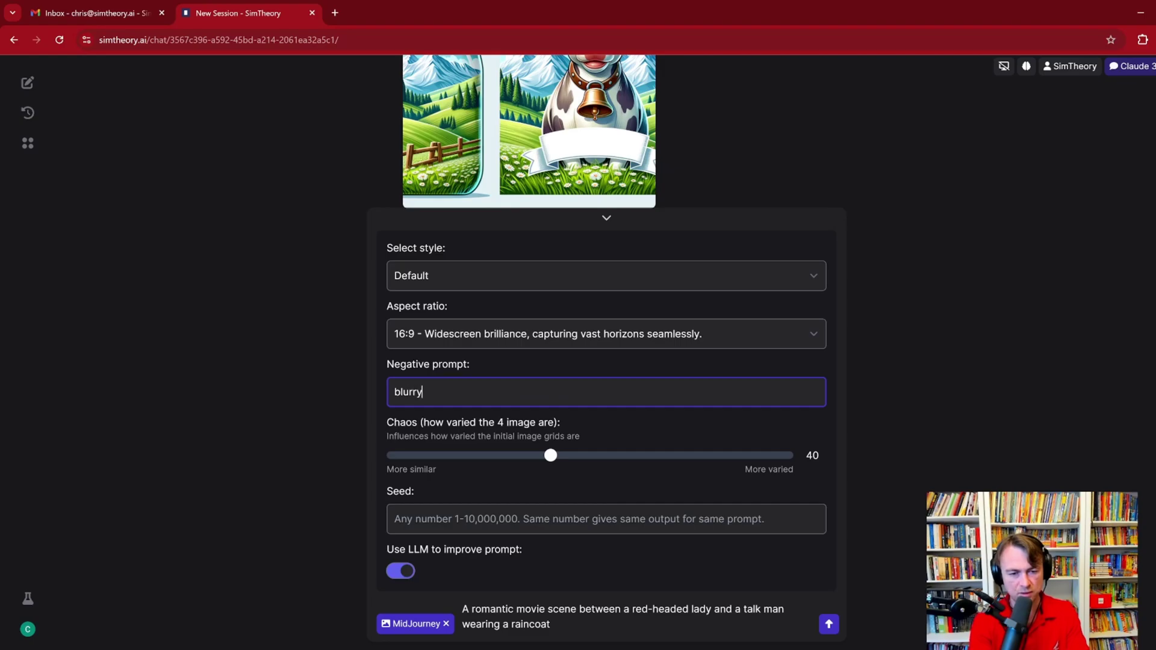
pyautogui.write(', ')
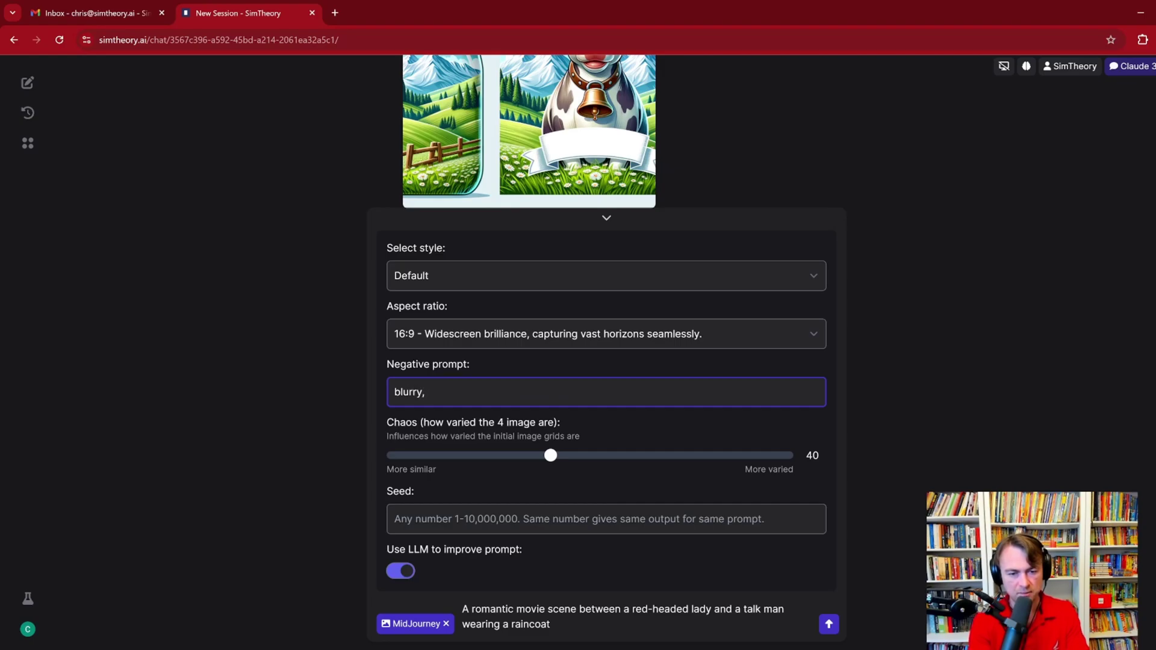
pyautogui.write('faded')
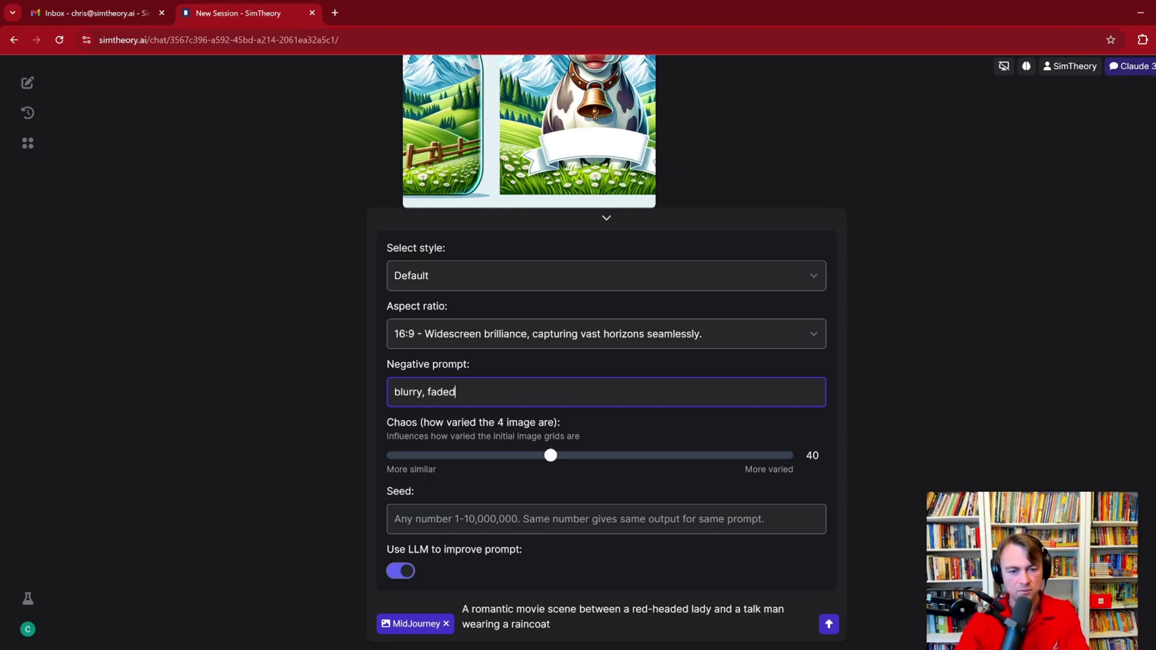
pyautogui.click(474, 369)
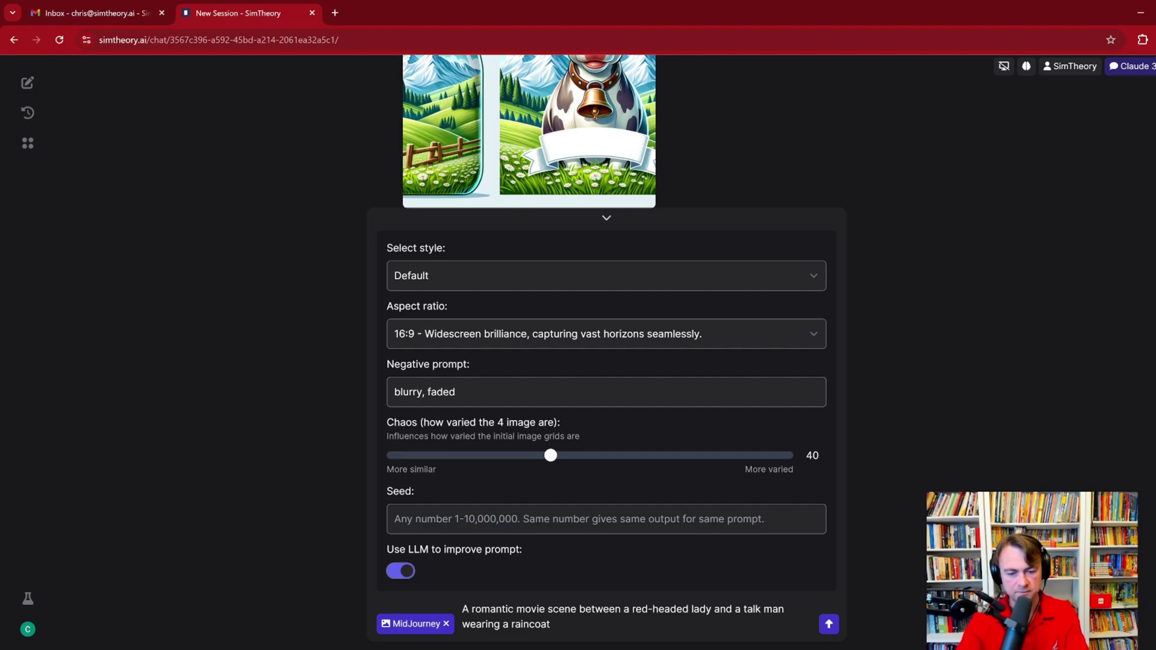
# Step: Append ", cinematic" to the movie scene prompt and correct "talk man" to "tall man"
pyautogui.write(', cine')
pyautogui.write('matic')
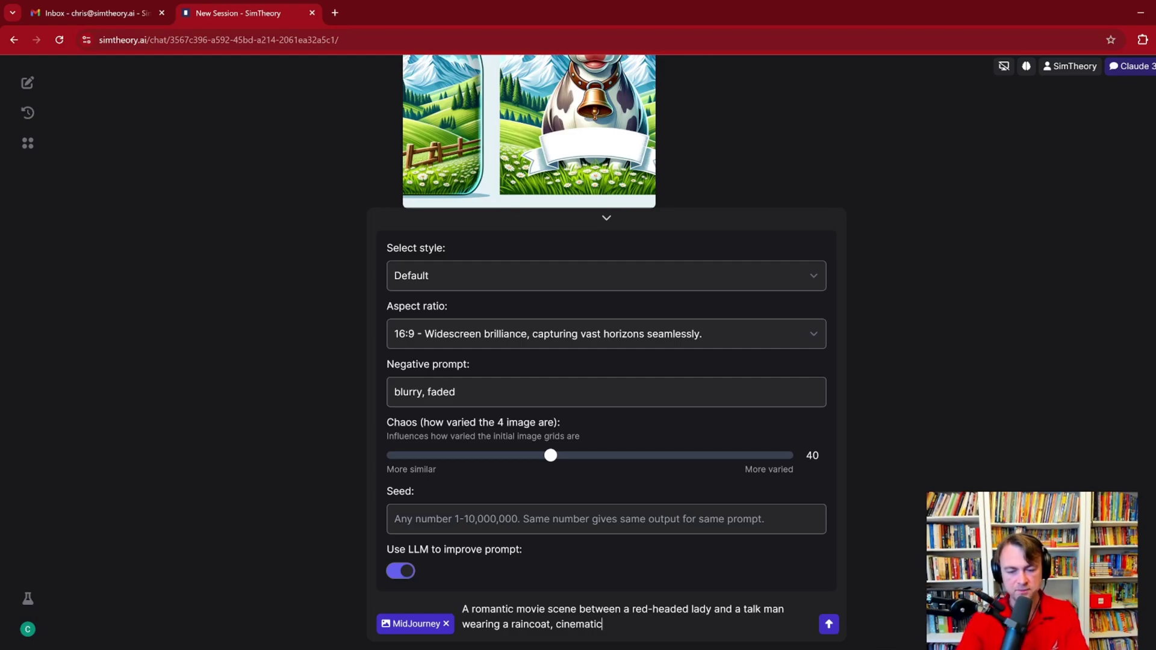
pyautogui.press('BackSpace')
pyautogui.write('l')
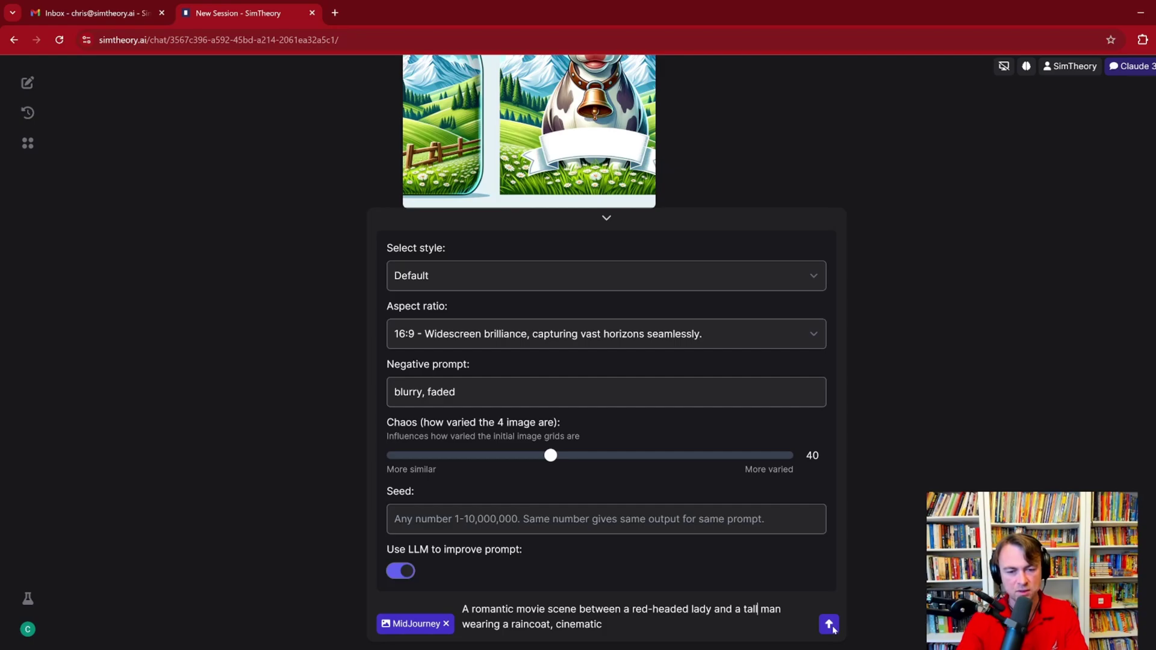
# Step: Raise the chaos value to 93 and submit the romantic movie scene prompt to Midjourney
pyautogui.moveTo(551, 456); pyautogui.dragTo(759, 456)
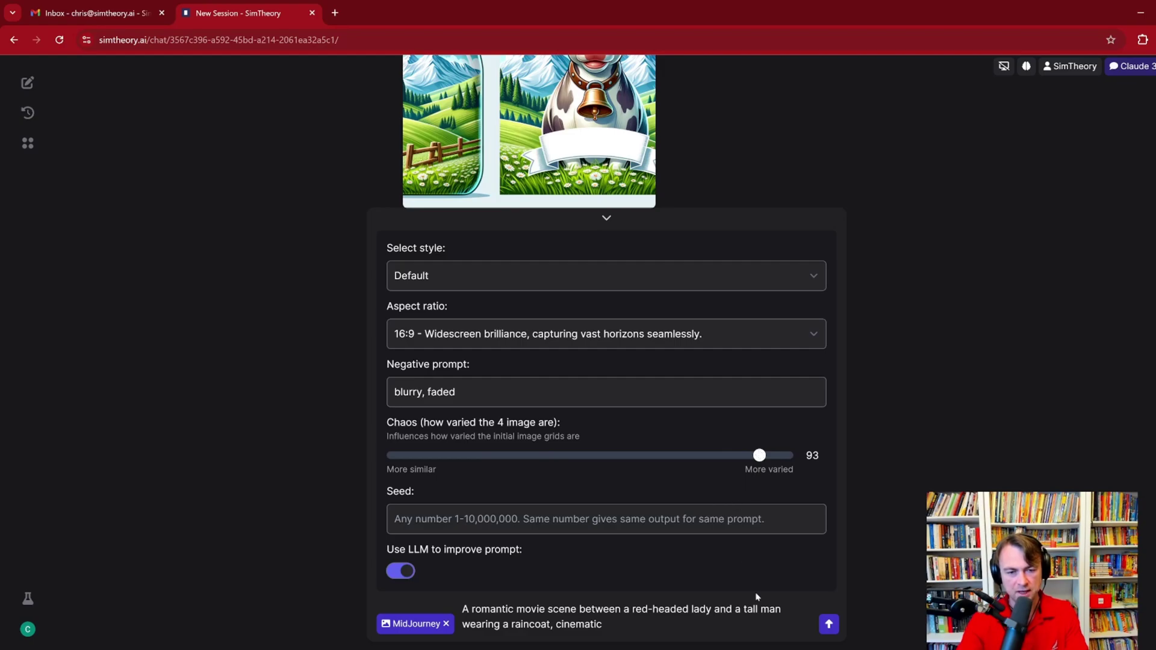
pyautogui.click(829, 624)
# Step: Open the list of image creation skills for a new message
pyautogui.click(384, 623)
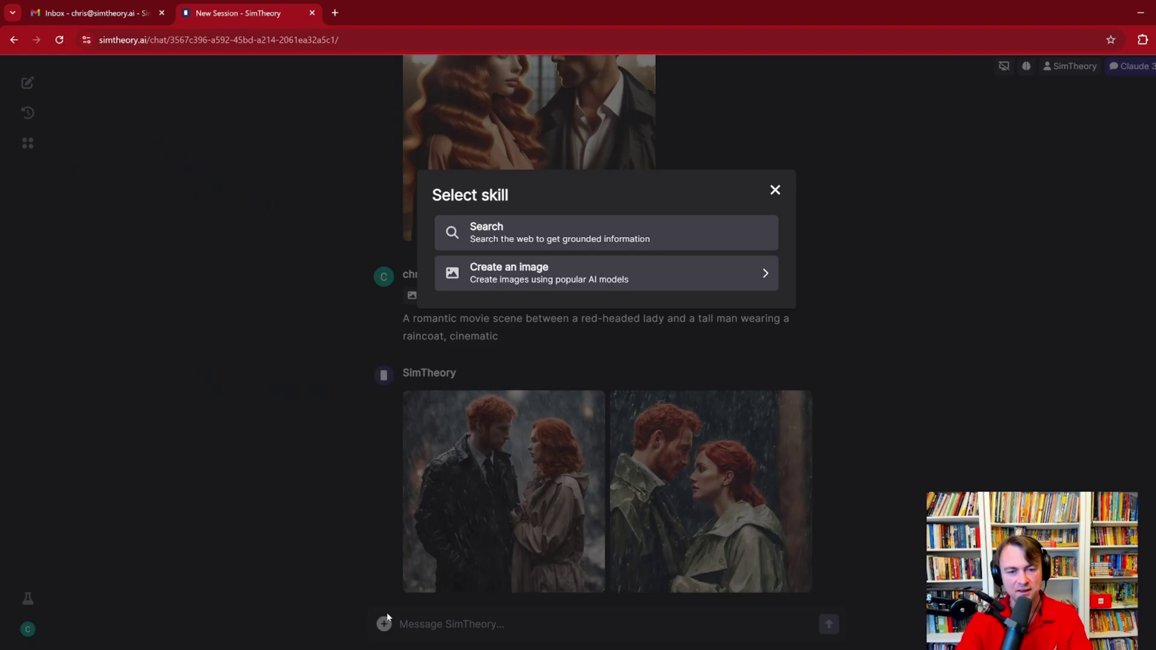
pyautogui.click(506, 283)
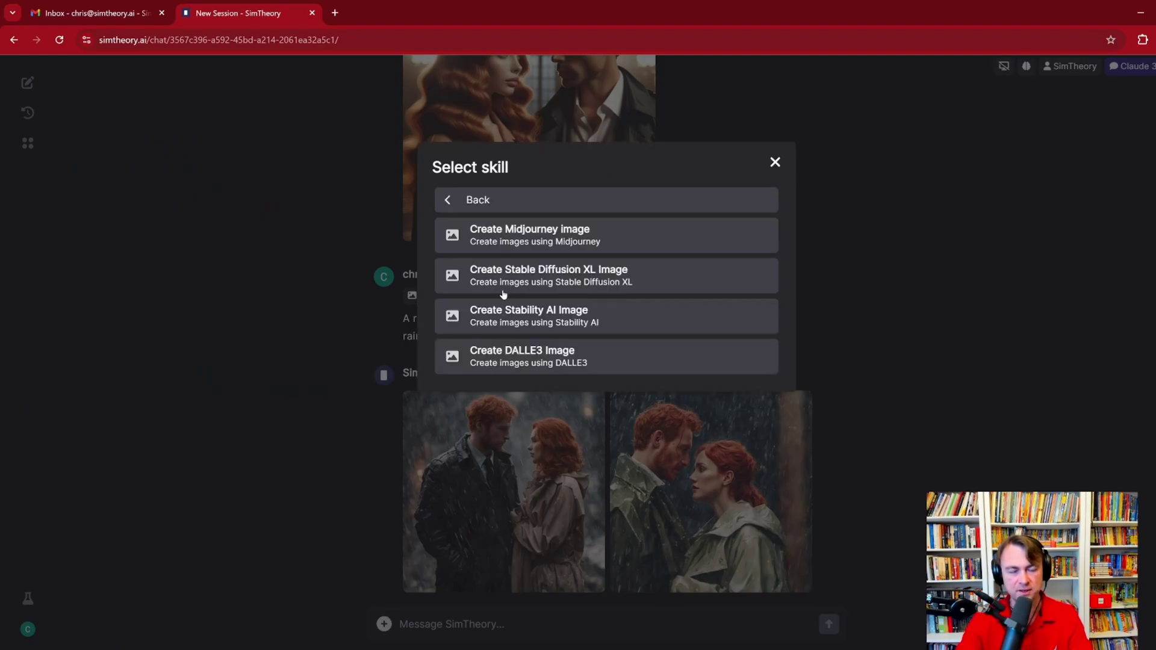